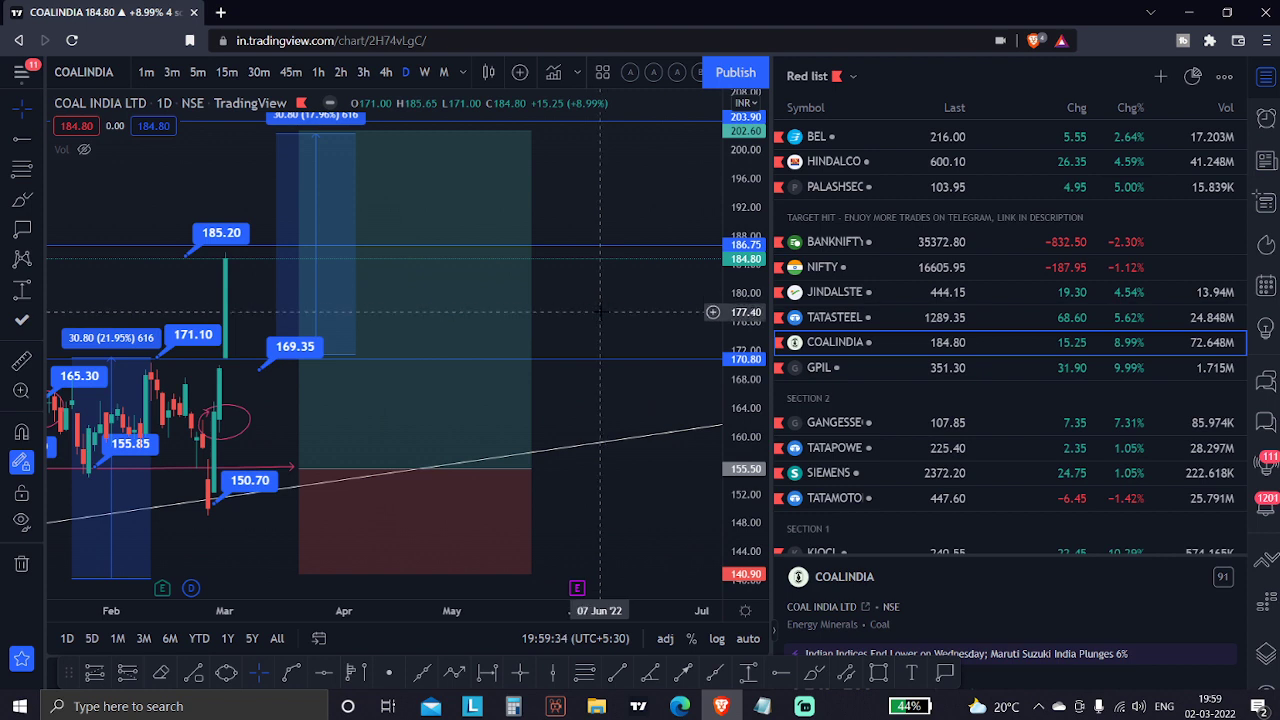
Open the BEL chart from the Red list watchlist, hide the watchlist and examine the chart's marked target levels
left_click(804, 706)
left_click(728, 706)
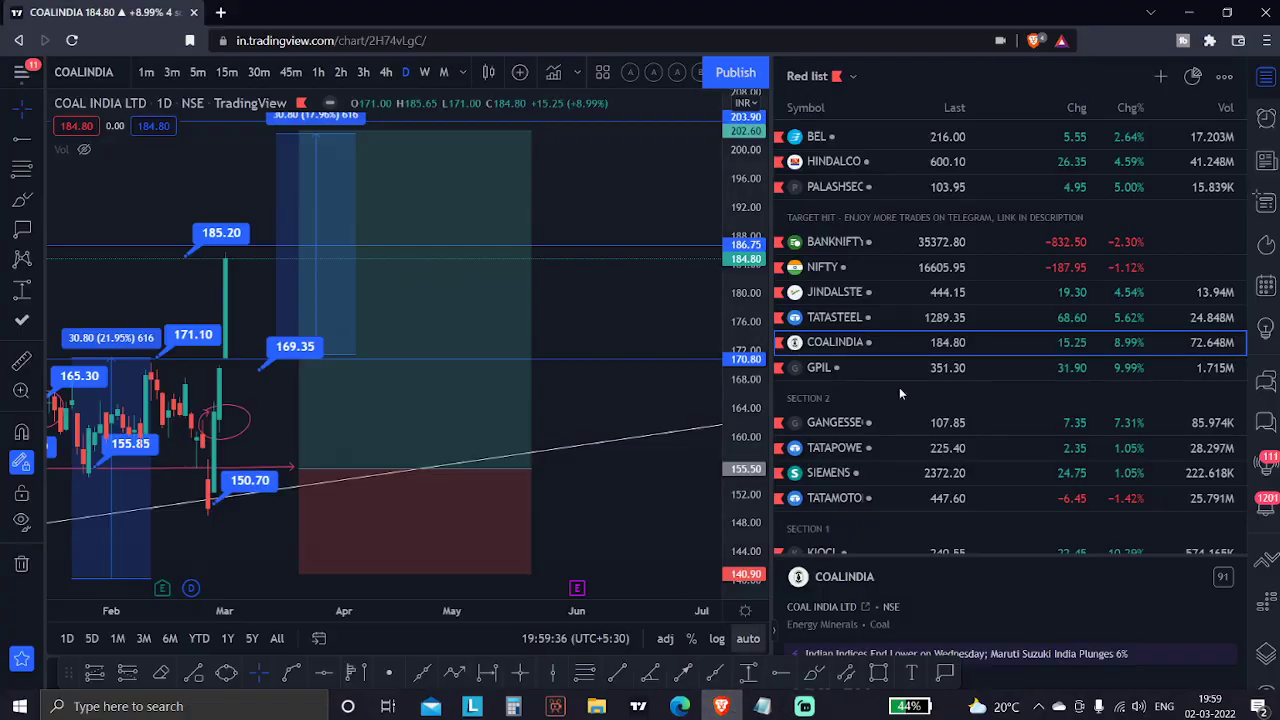
left_click(900, 142)
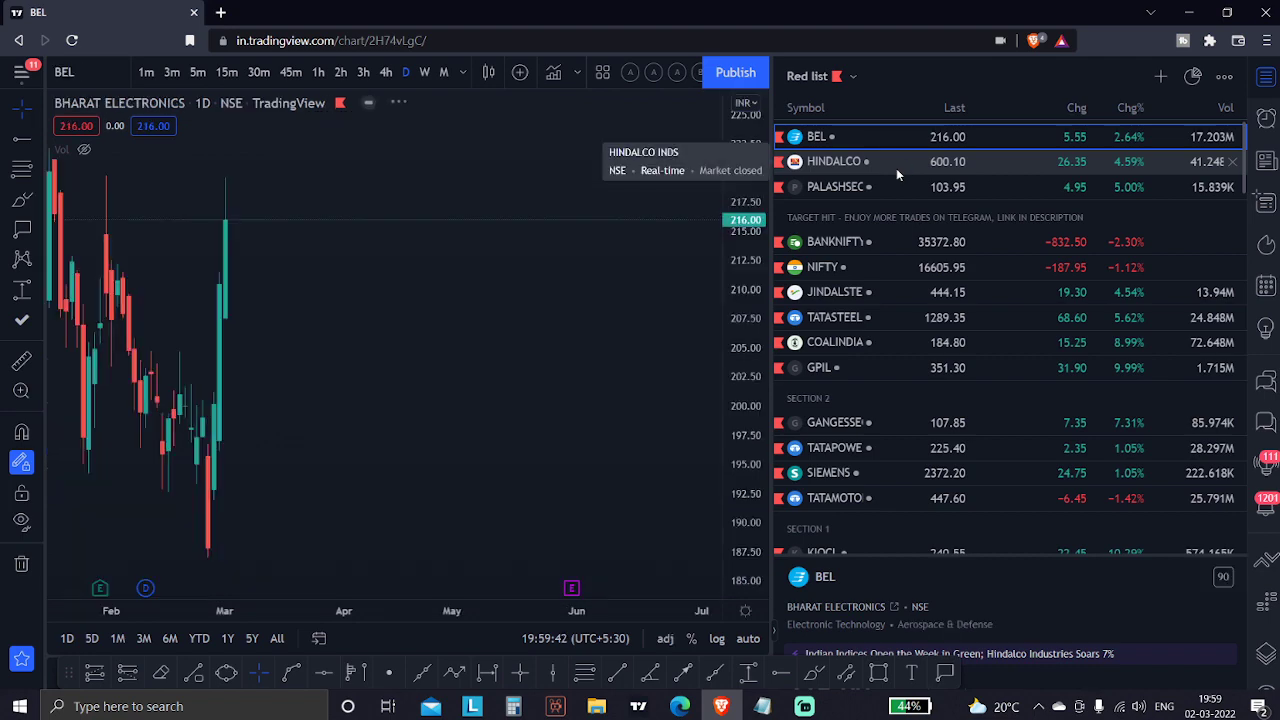
left_click(1266, 76)
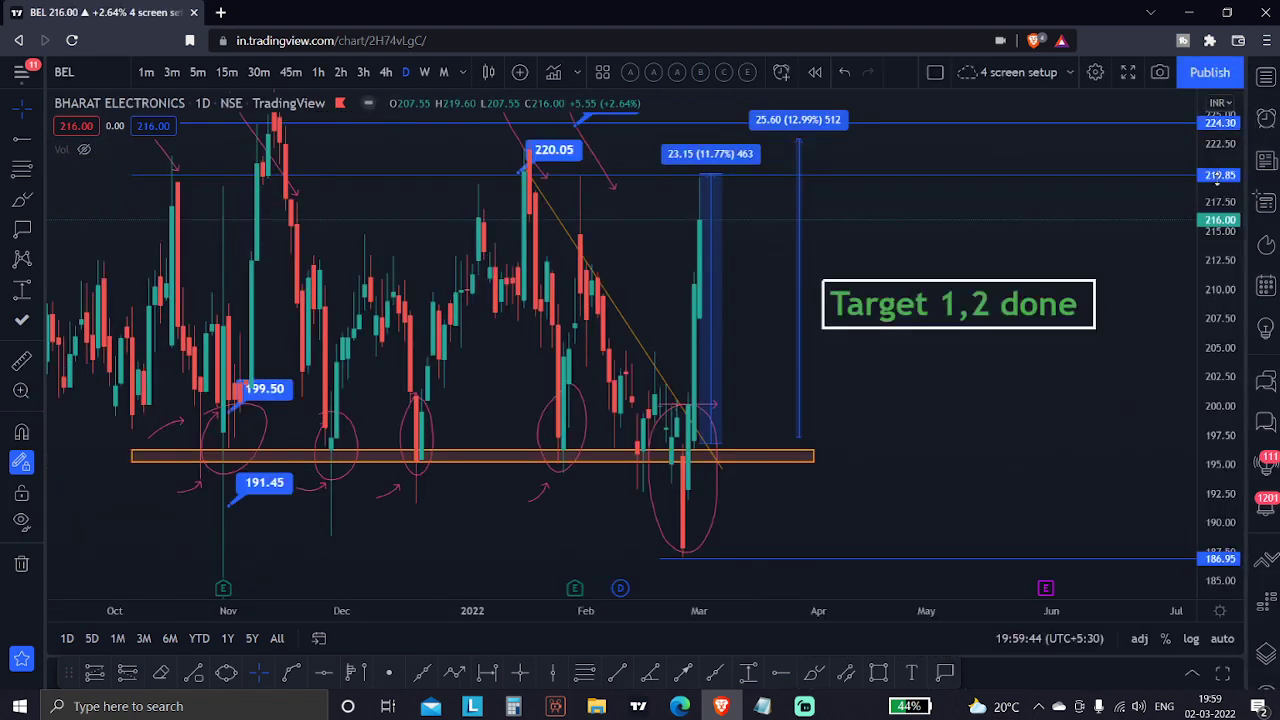
scroll(972, 398, "up", 3)
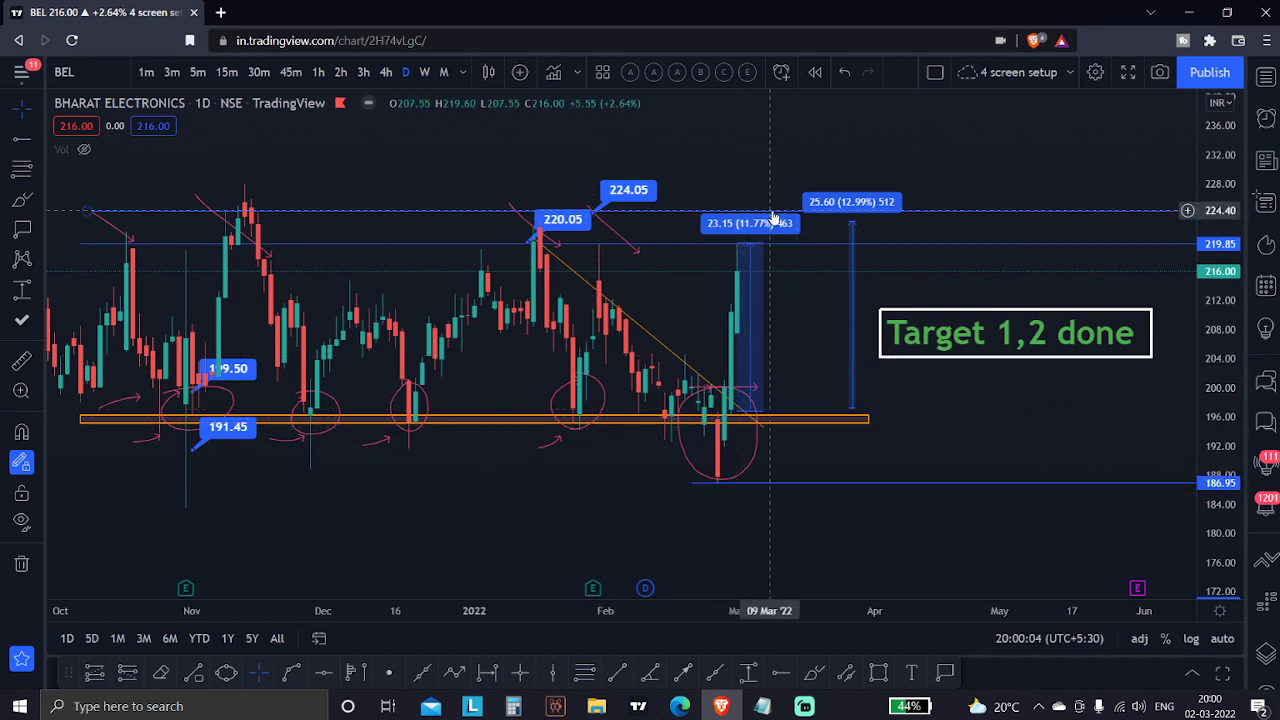
left_click_drag(1013, 175, 1008, 179)
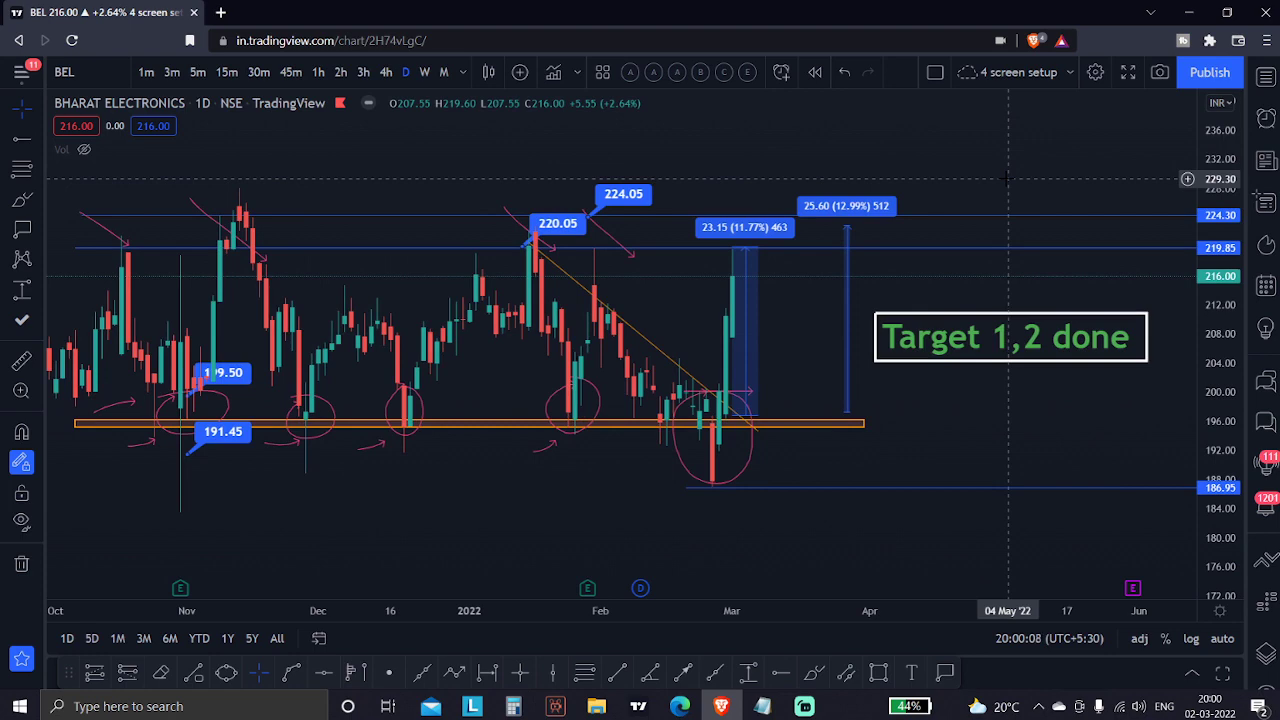
Switch to the HINDALCO chart and brush a long arrow running back in time from the late-February breakout candle
key("Down")
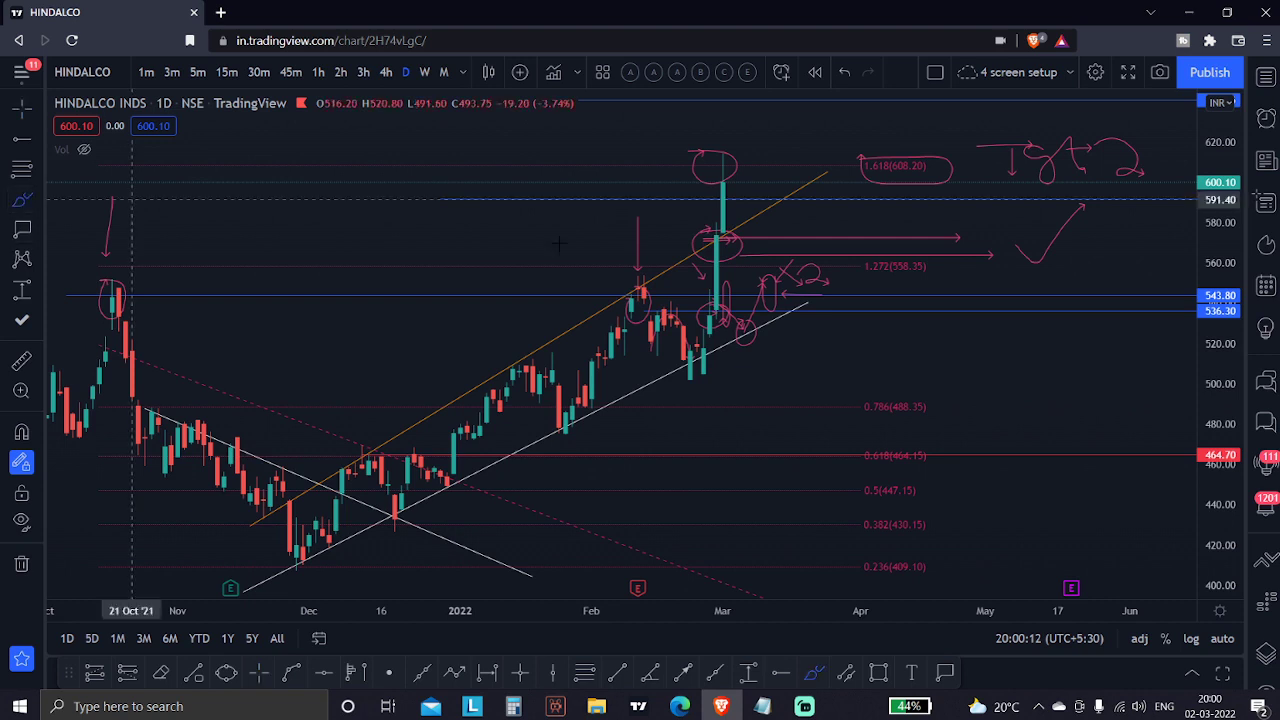
left_click(640, 225)
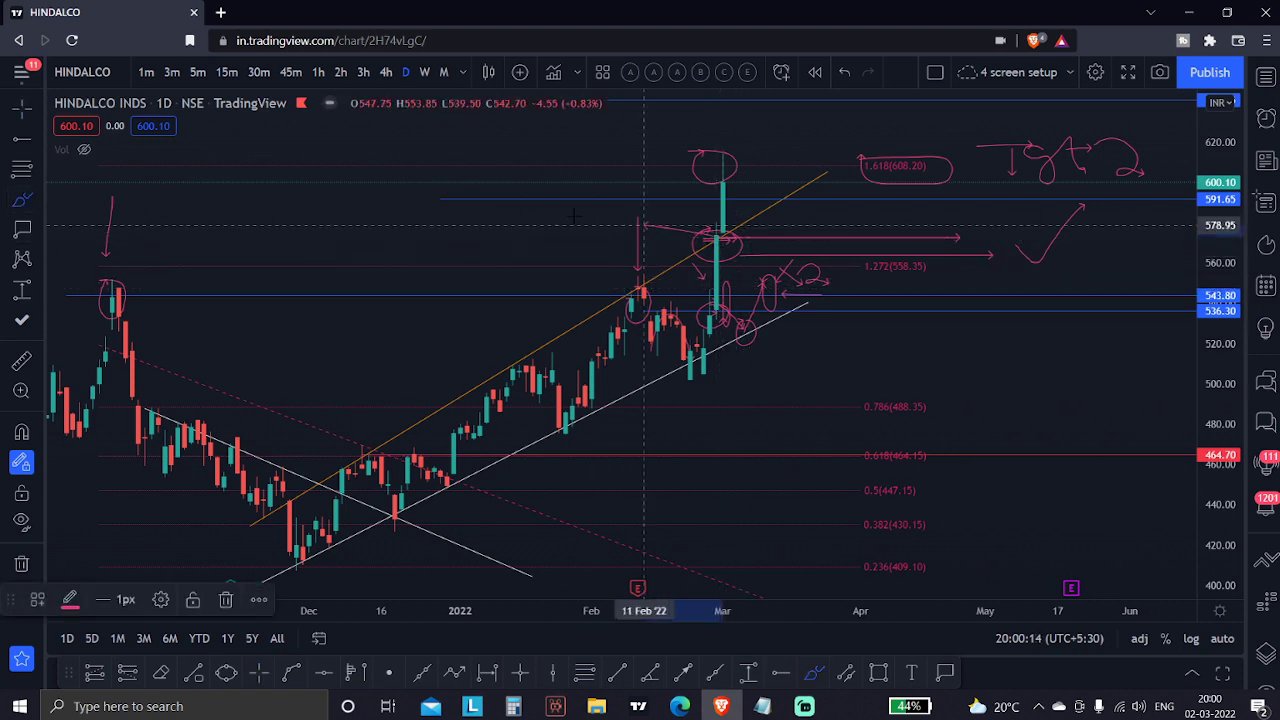
left_click_drag(644, 225, 552, 215)
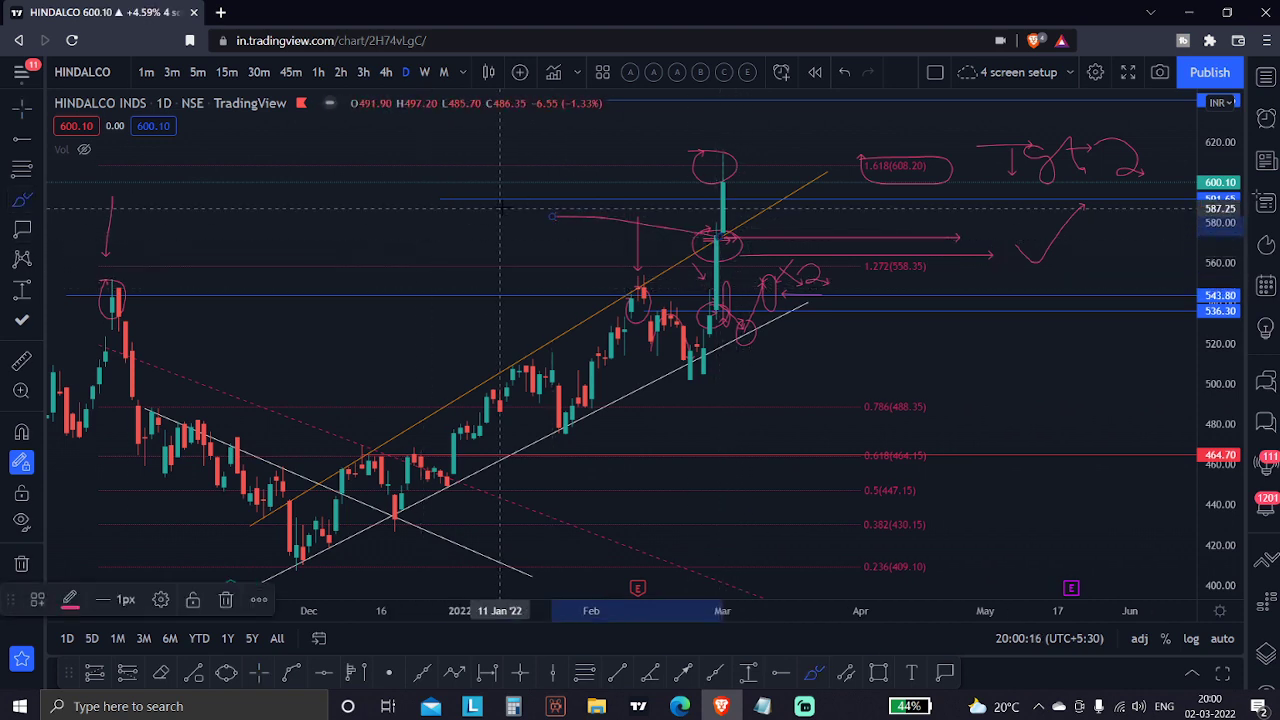
Brush four tick marks beside the tail of the new arrow on the HINDALCO chart
mouse_move(404, 229)
left_mouse_down()
mouse_move(447, 216)
mouse_move(460, 193)
left_mouse_up()
mouse_move(444, 232)
left_mouse_down()
mouse_move(466, 241)
mouse_move(500, 200)
left_mouse_up()
left_click_drag(340, 228, 406, 198)
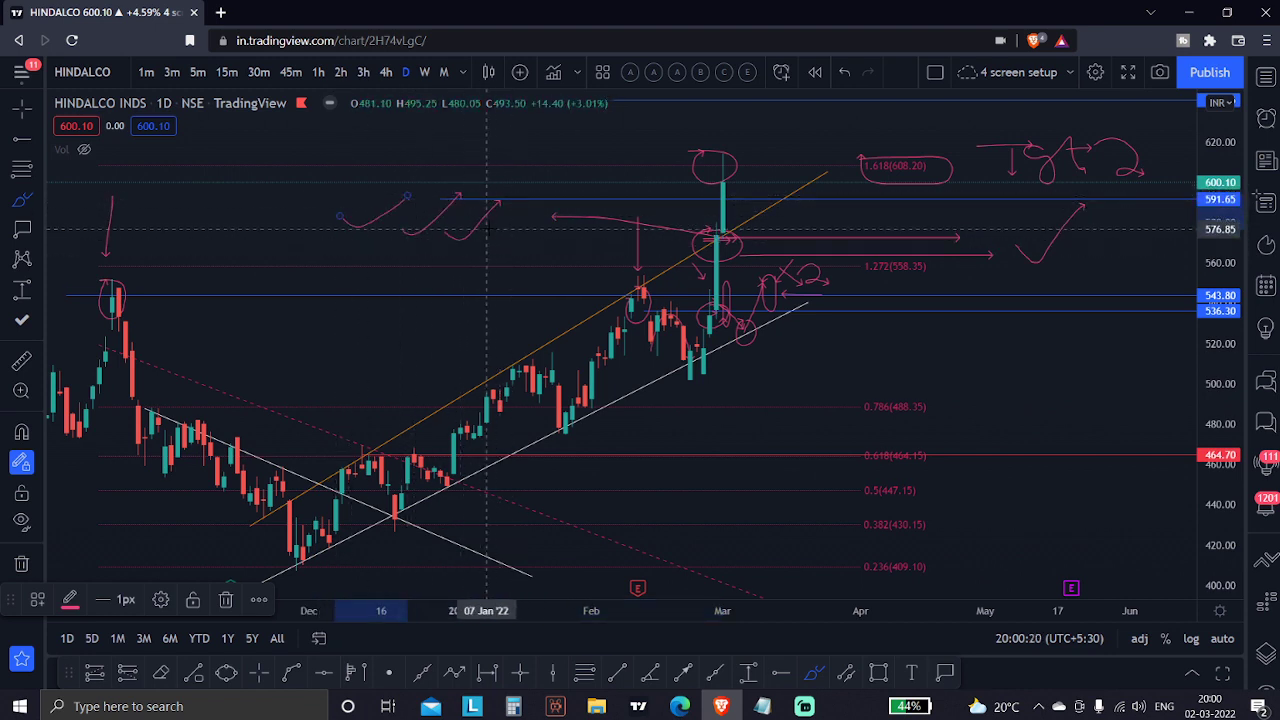
left_click_drag(488, 238, 552, 196)
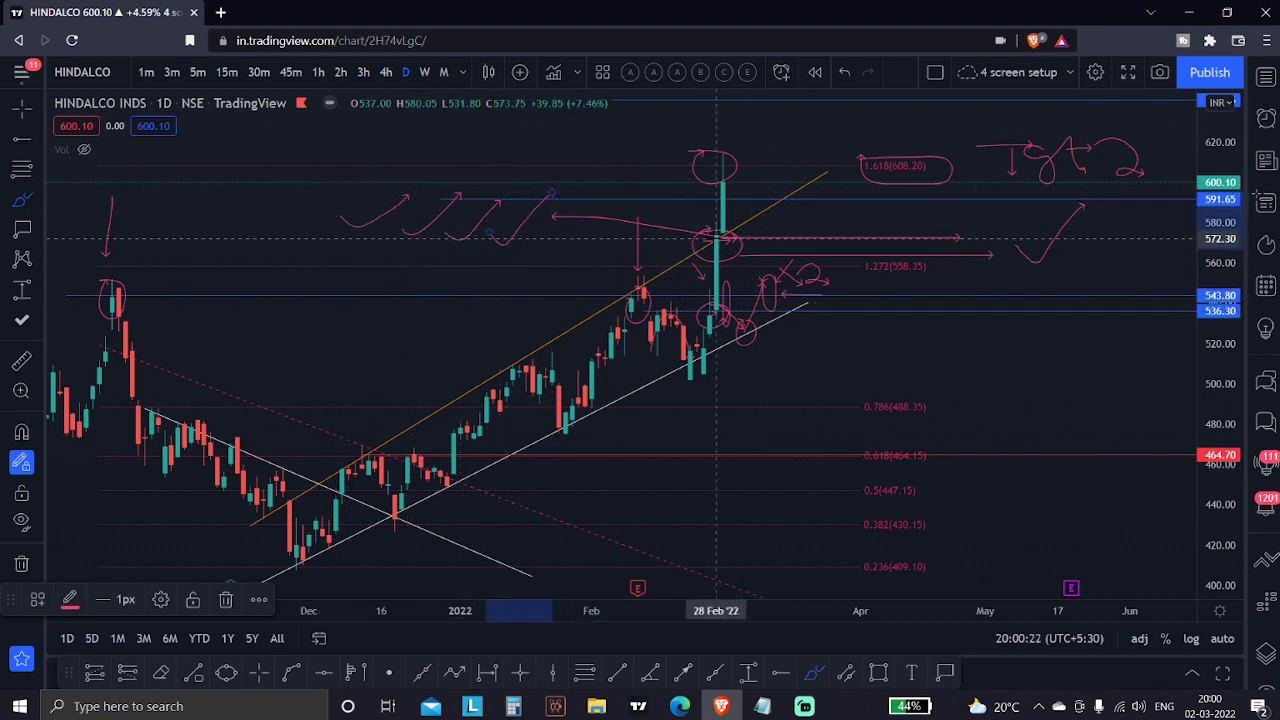
Brush a tall circle around the late-February breakout candle, with an arrow pointing back in time to a fifth tick mark
mouse_move(736, 303)
left_mouse_down()
mouse_move(694, 257)
mouse_move(737, 317)
left_mouse_up()
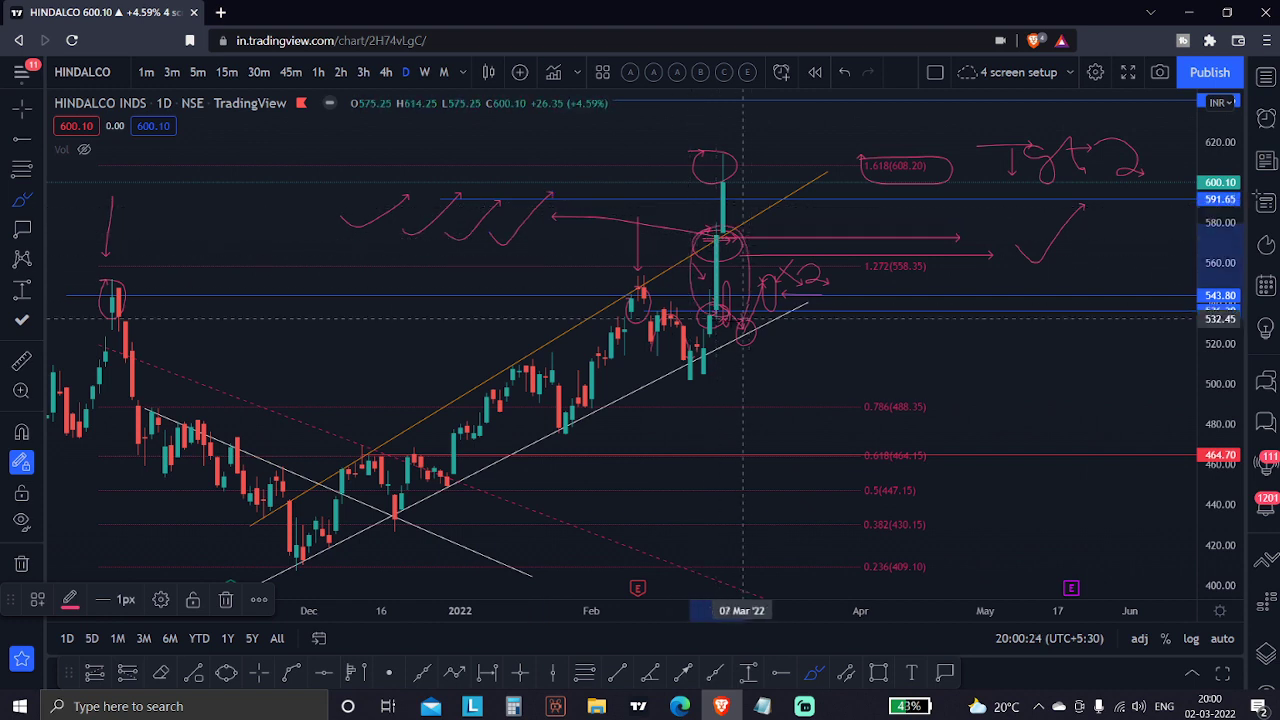
left_click_drag(714, 259, 456, 260)
left_click_drag(347, 263, 428, 242)
right_click(481, 167)
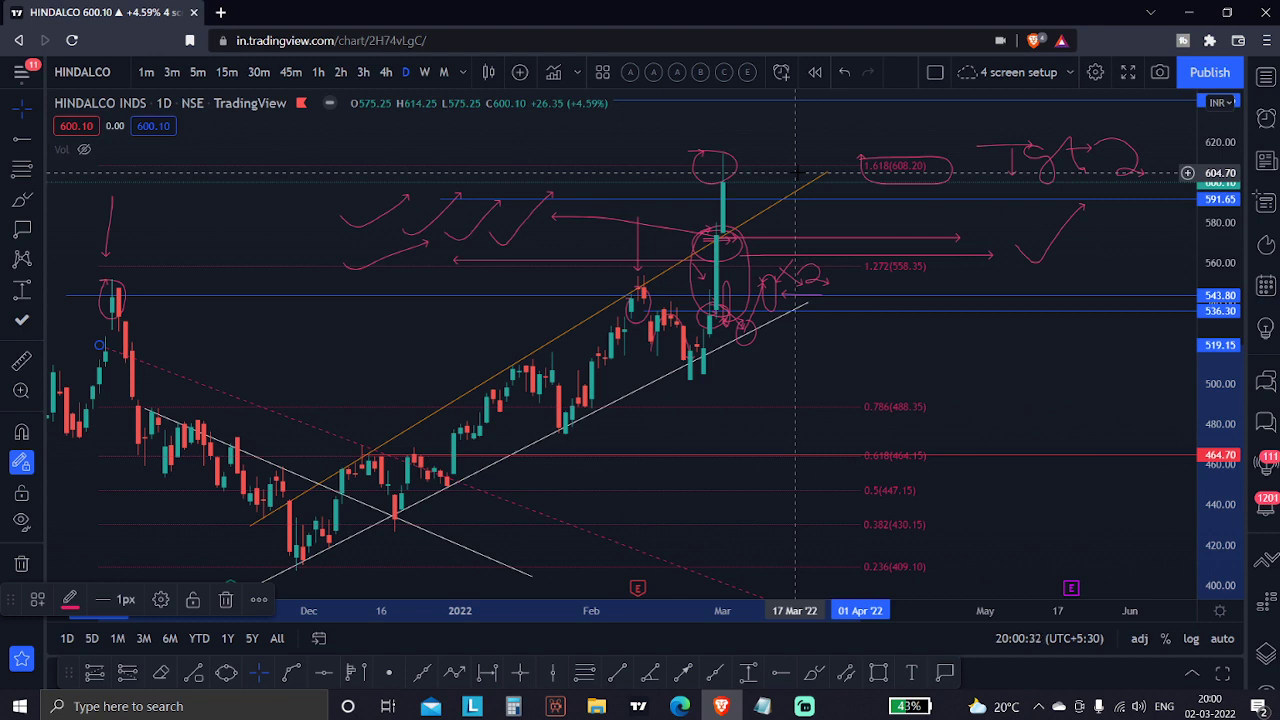
Brush a small circle around the breakout candle's base near 534 and an arrow descending from it to late March
left_click(22, 200)
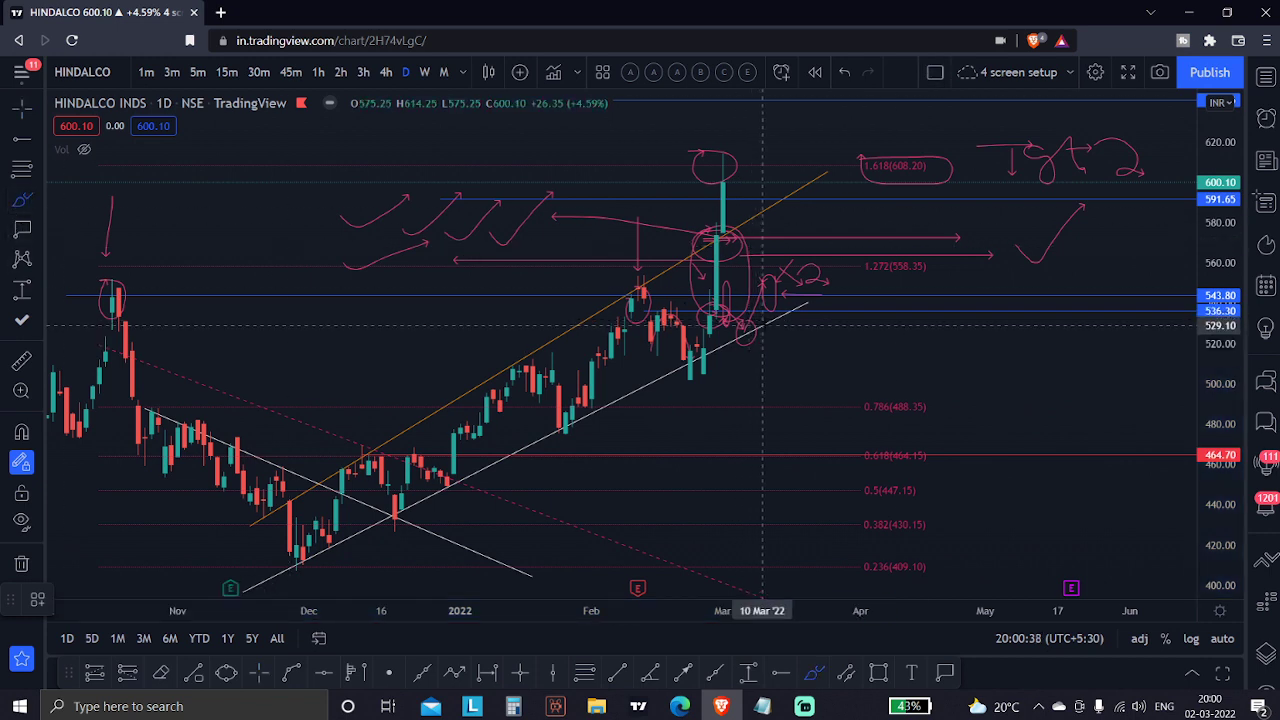
left_click(712, 319)
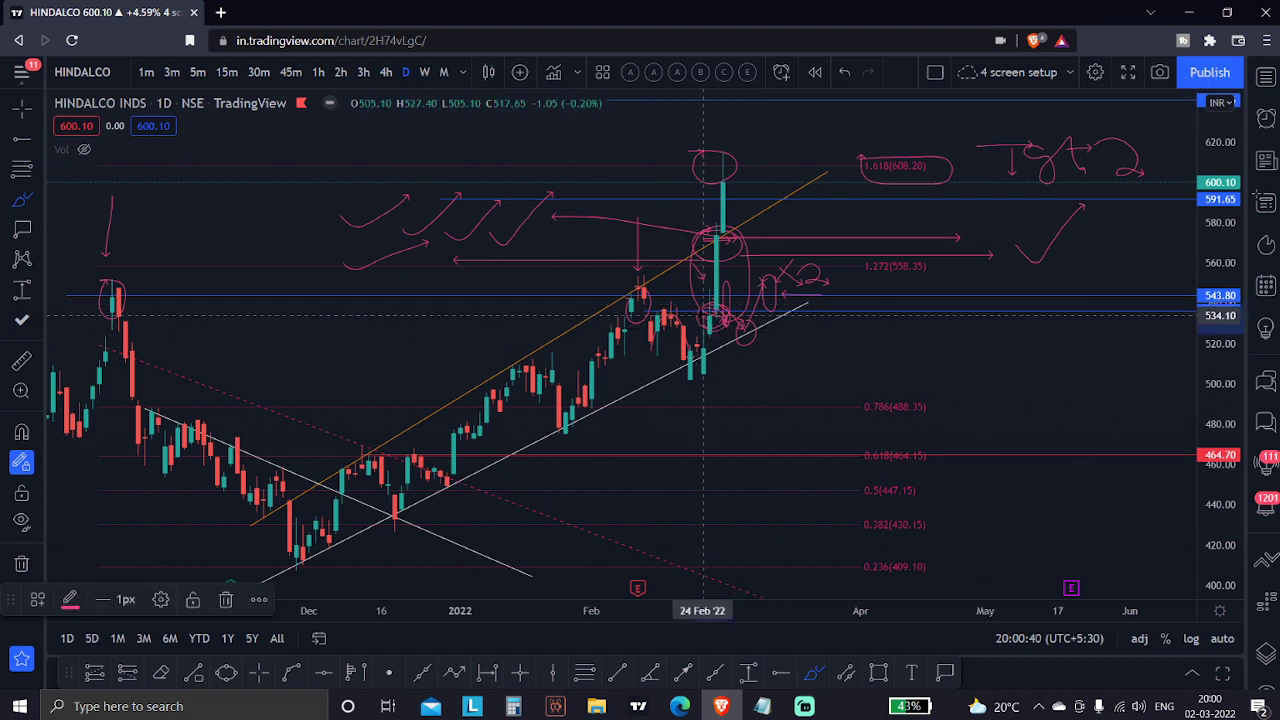
left_click_drag(712, 319, 860, 375)
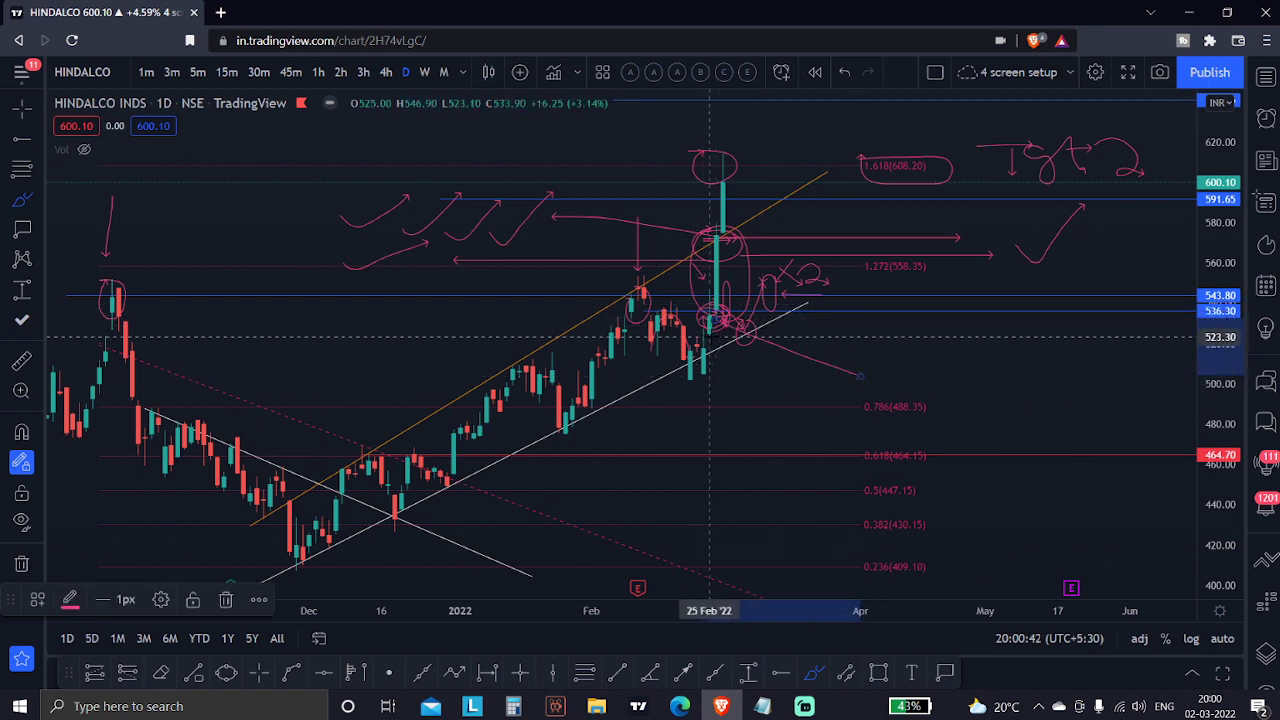
key("Escape")
Measure the HINDALCO price move from about 534.50 up to the 2 March high
left_click_drag(1088, 389, 1066, 391)
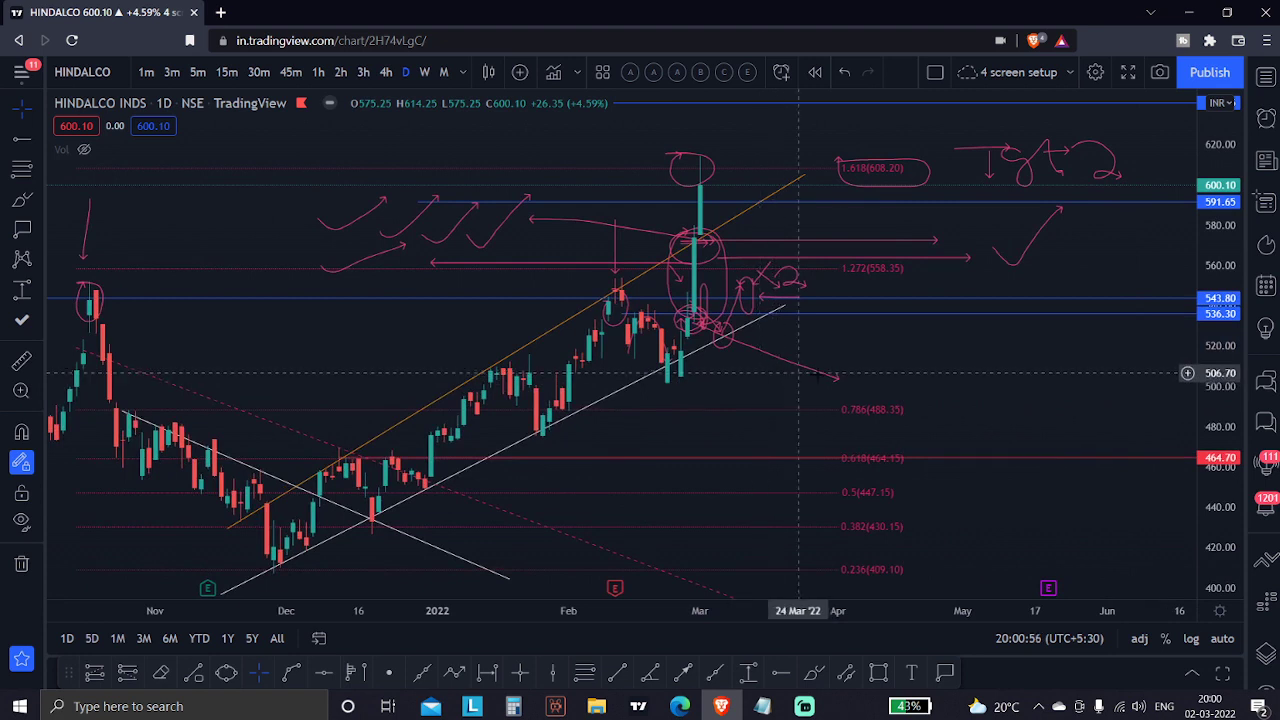
left_click_drag(880, 358, 882, 360)
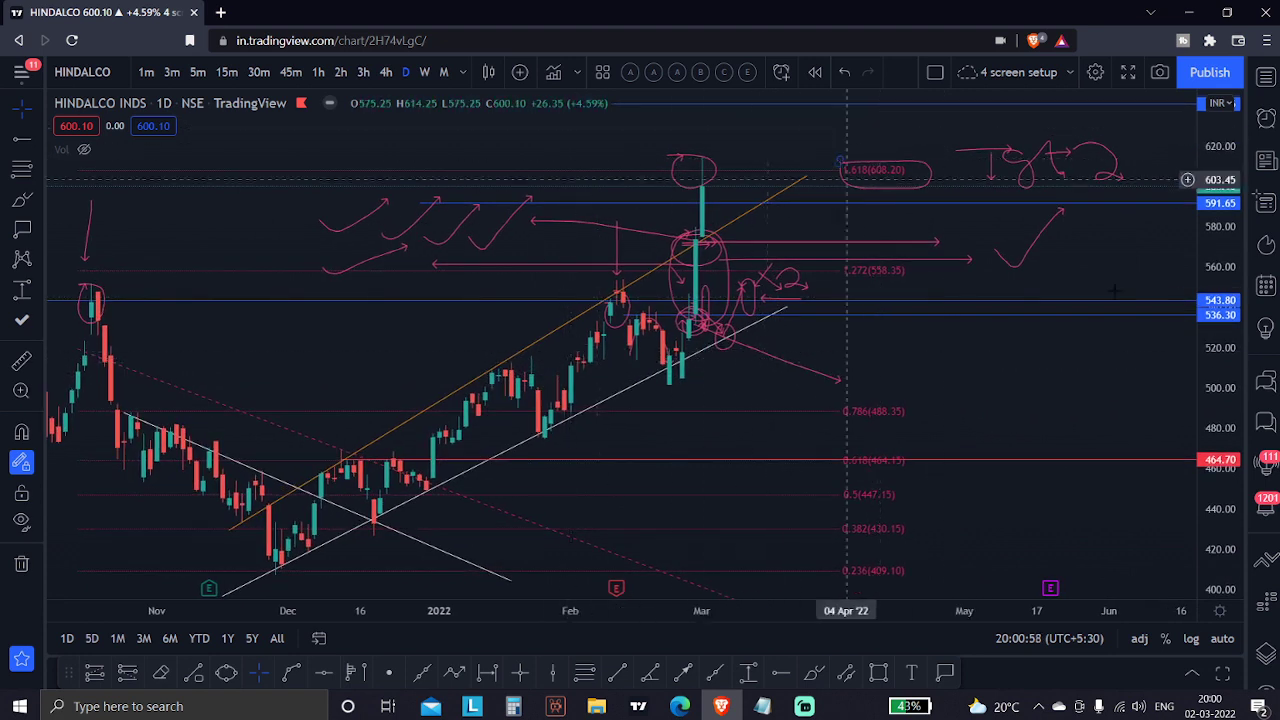
left_click(695, 318)
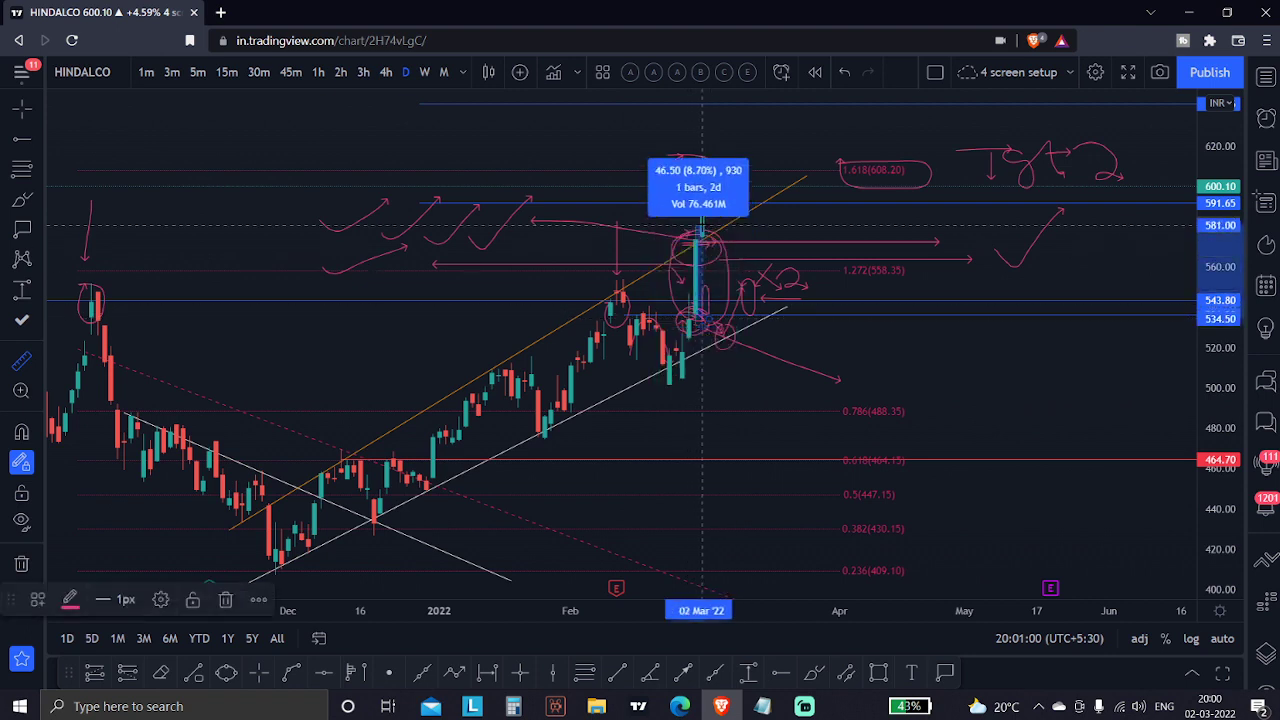
left_click(708, 158)
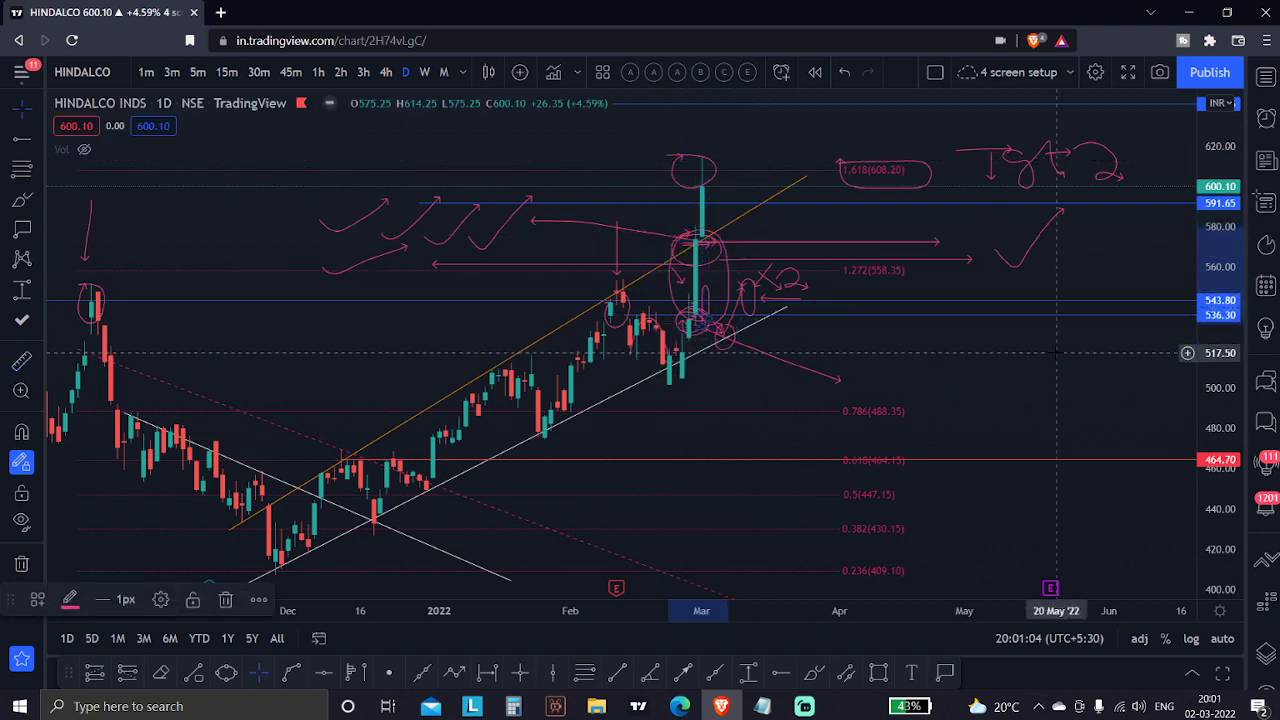
left_click_drag(1056, 352, 1036, 372)
On the PALASHSECU chart, brush arrow marks at the breakout above the upper trendline and undo them
key("Down")
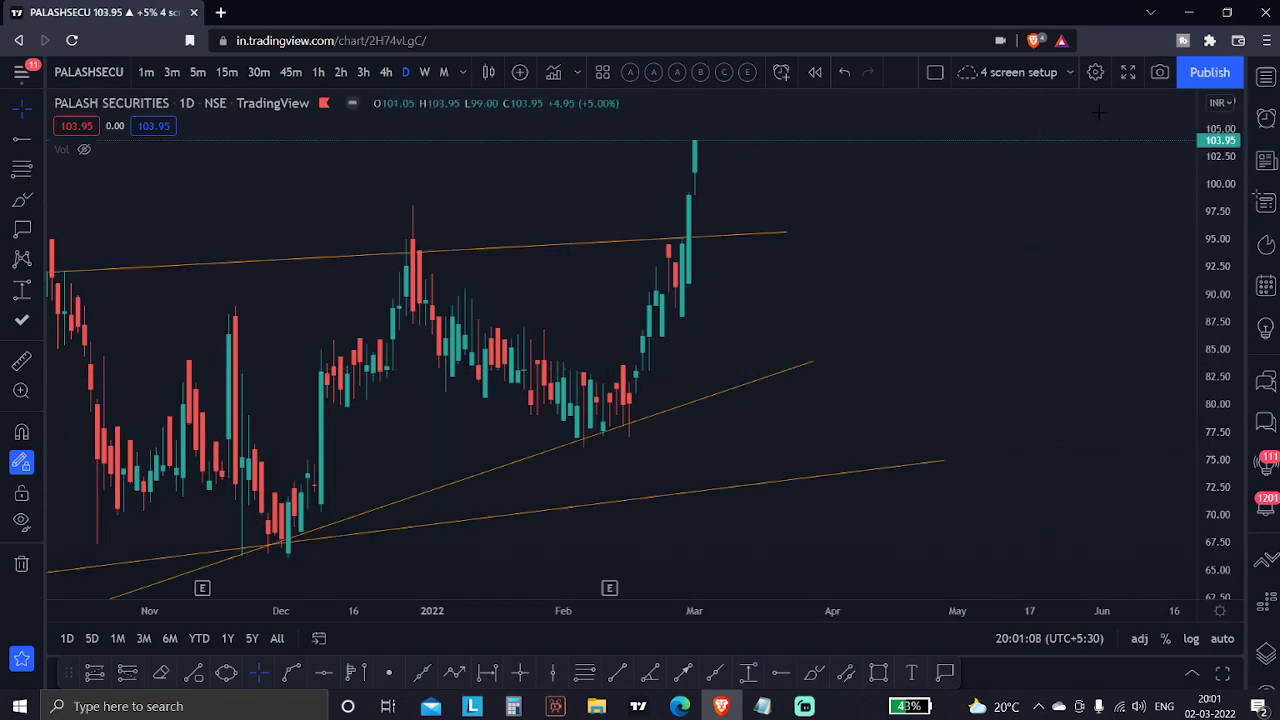
left_click(22, 201)
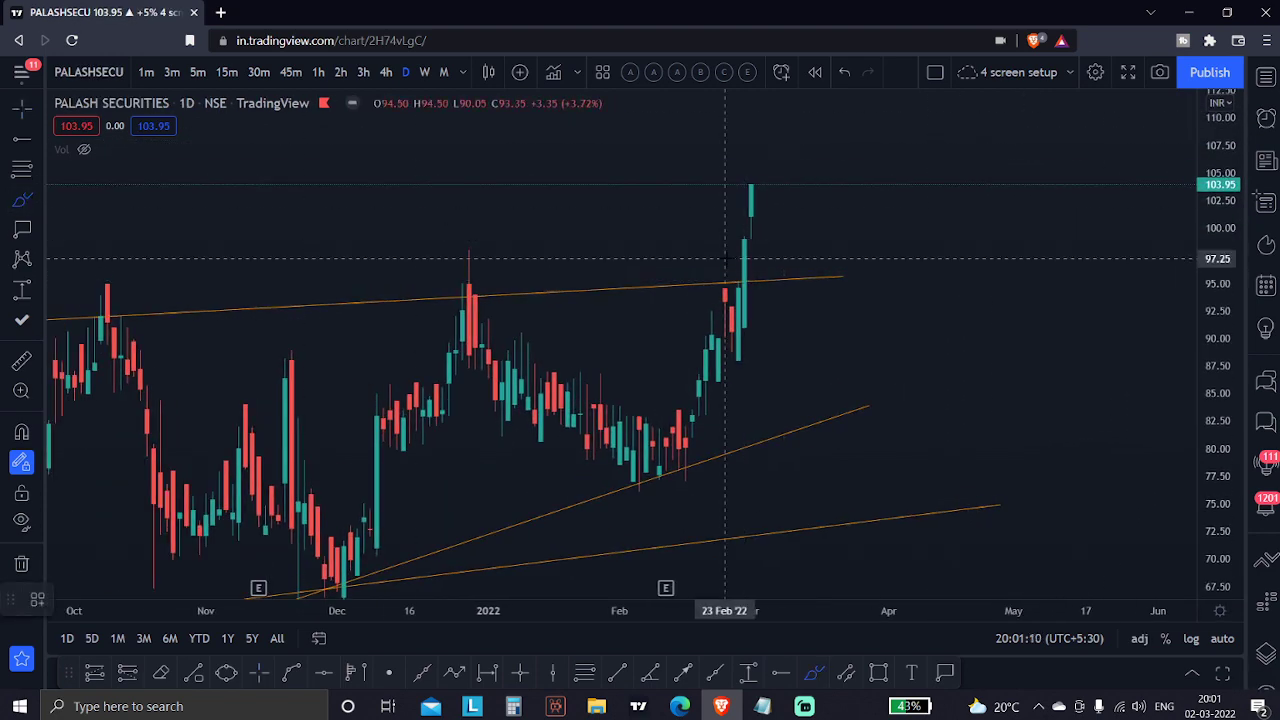
left_click_drag(730, 258, 765, 252)
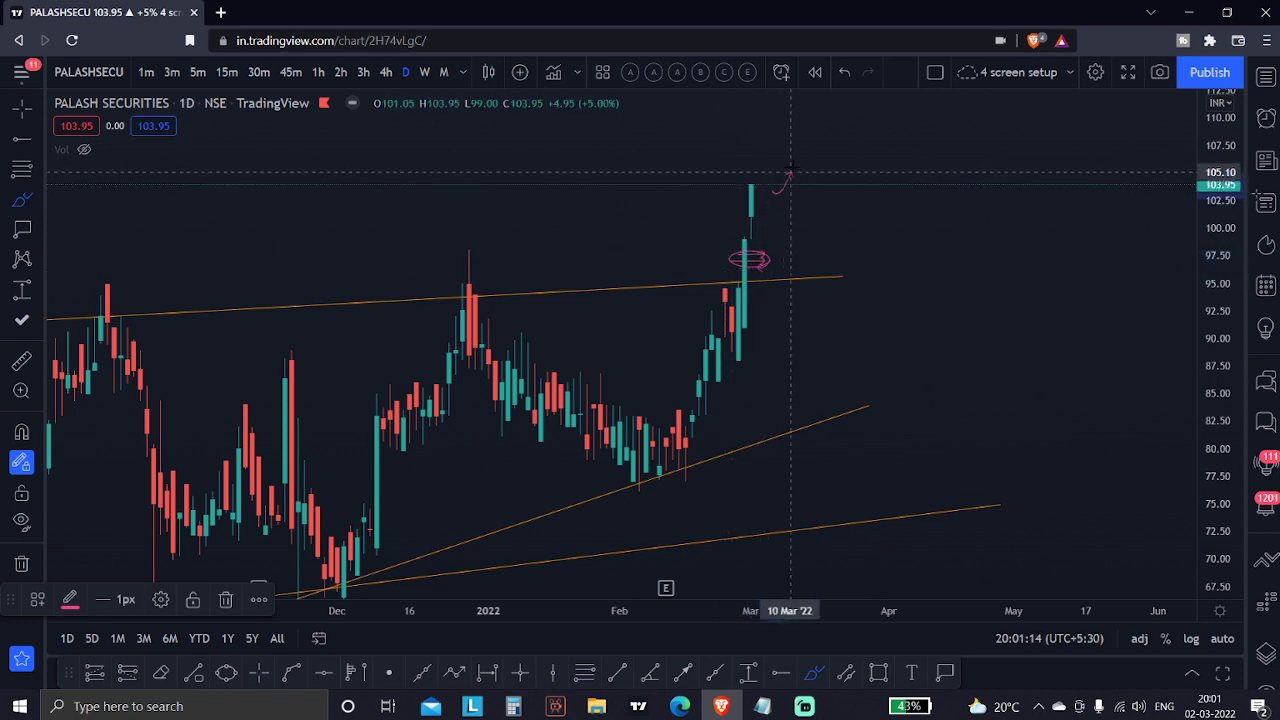
left_click_drag(773, 193, 798, 167)
key("ctrl+z")
key("ctrl+z")
key("ctrl+z")
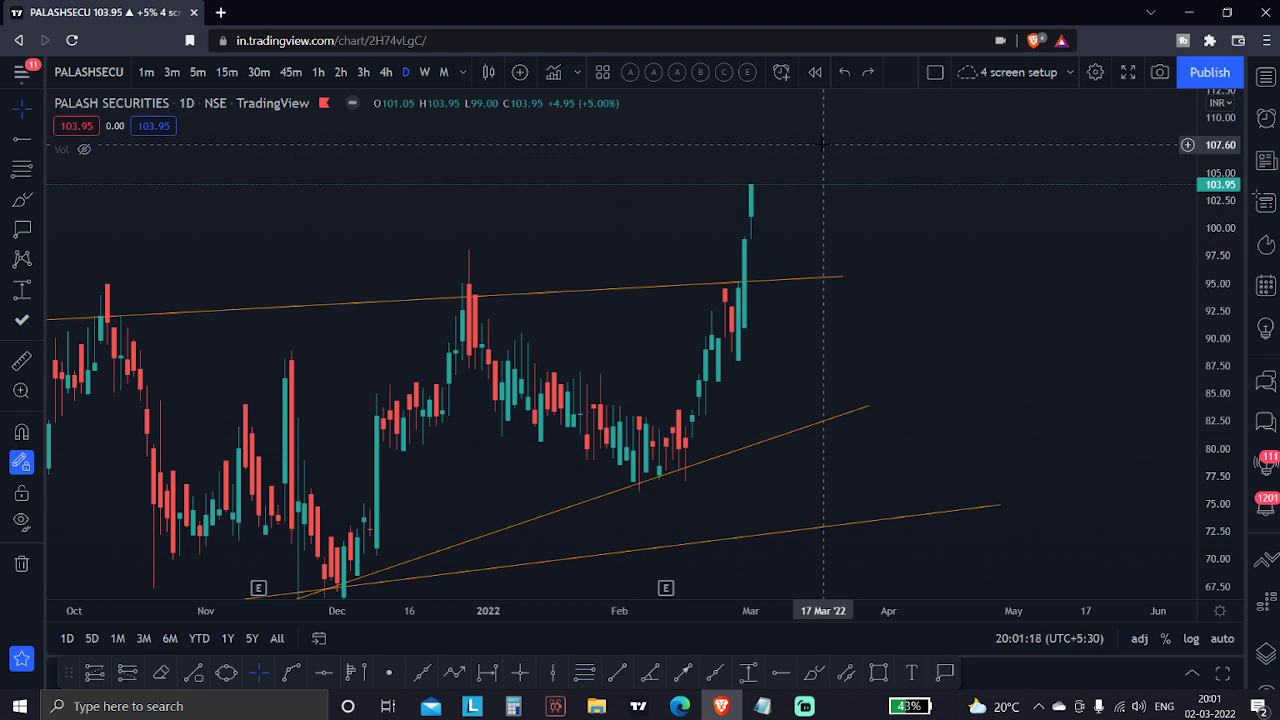
Switch to the BANKNIFTY chart and examine its marked price levels and rising support channel over a longer period
key("Down")
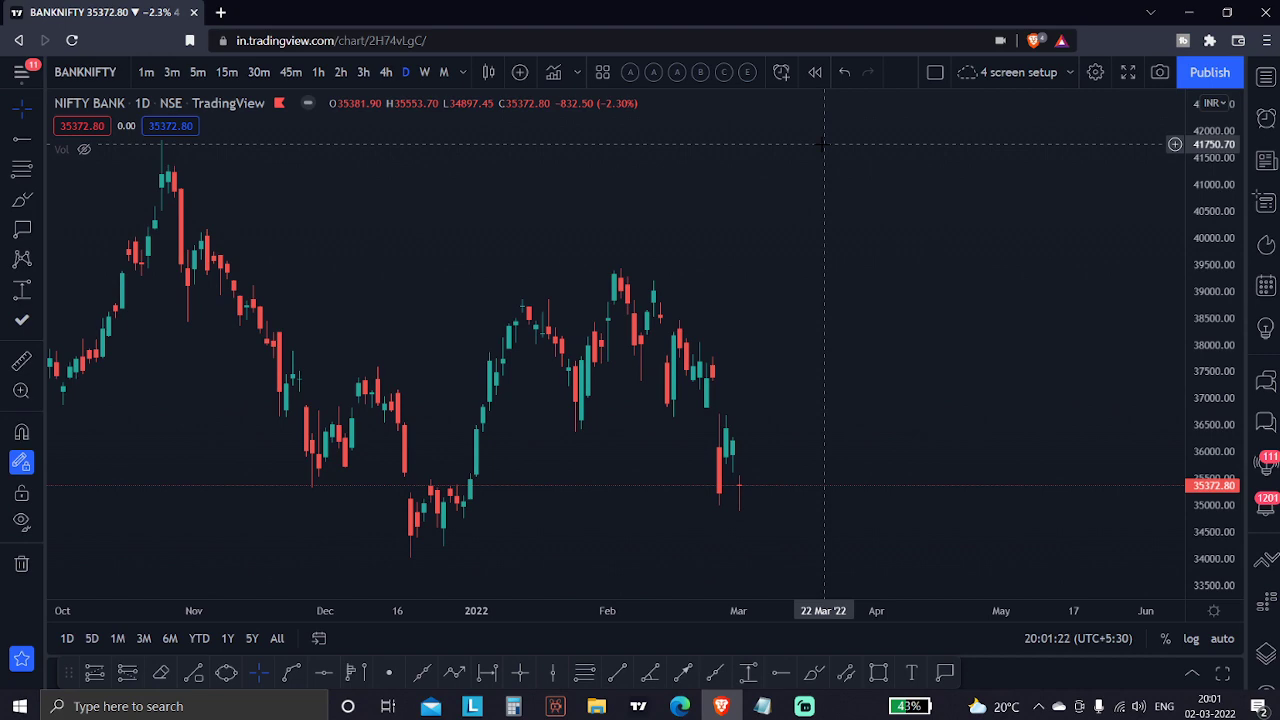
left_click_drag(806, 612, 962, 612)
left_click_drag(1229, 287, 1188, 436)
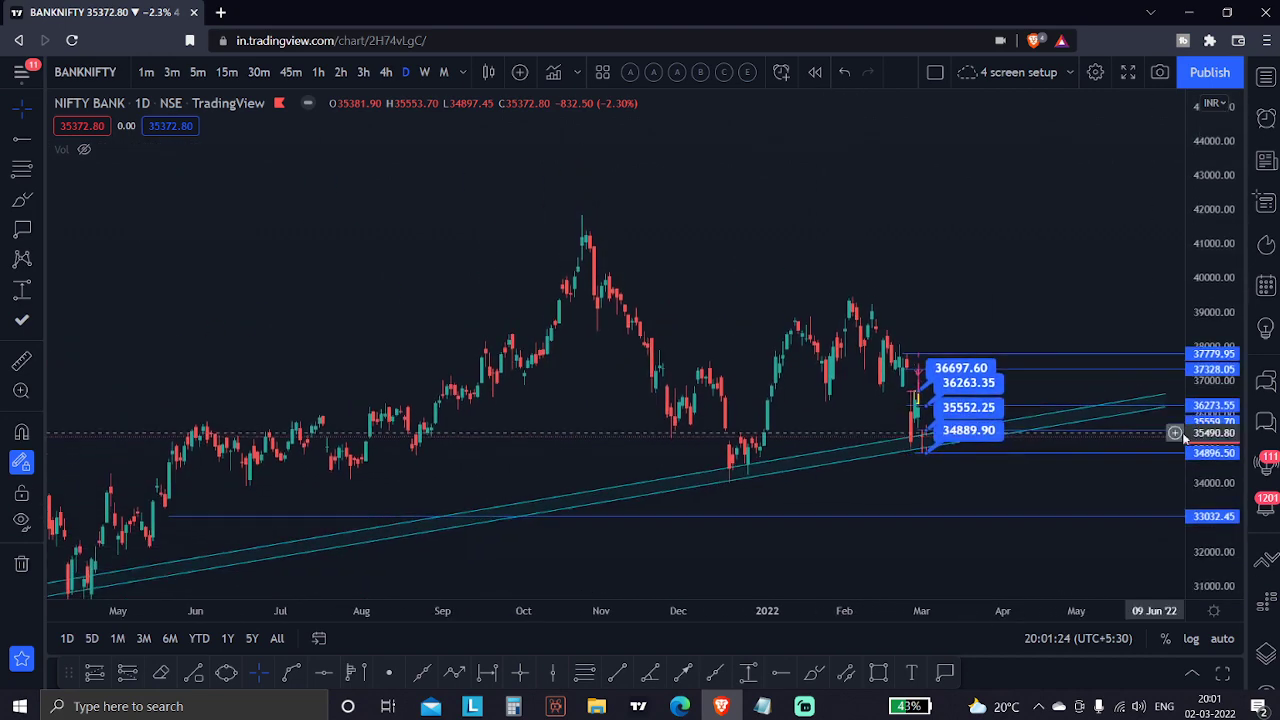
left_click_drag(980, 500, 980, 434)
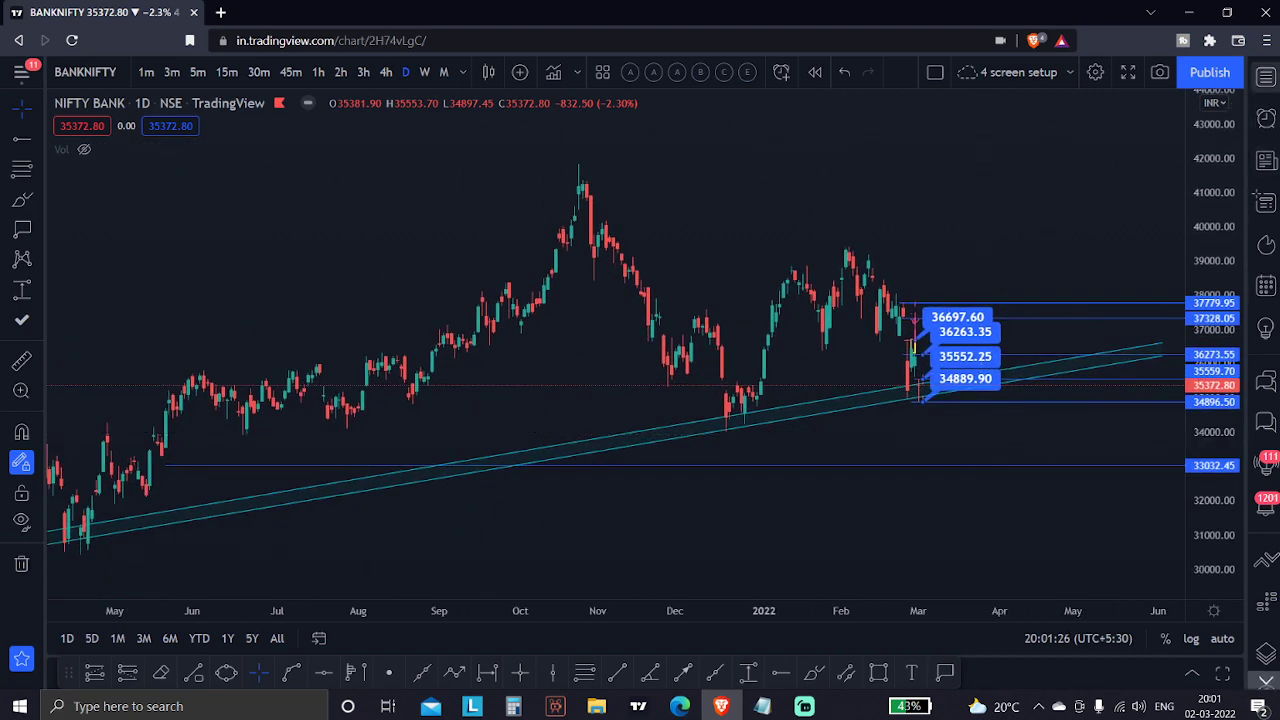
Open the GPIL chart from the Red list watchlist and hide the watchlist
left_click(1265, 77)
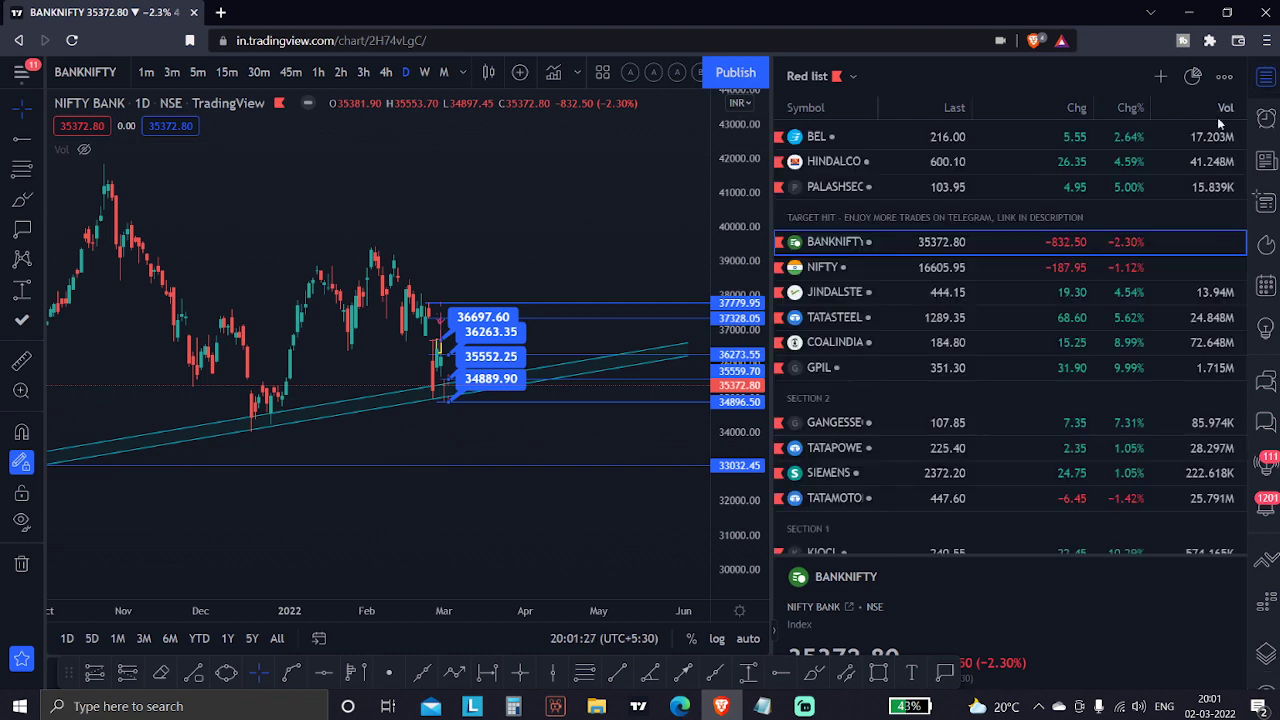
left_click(869, 368)
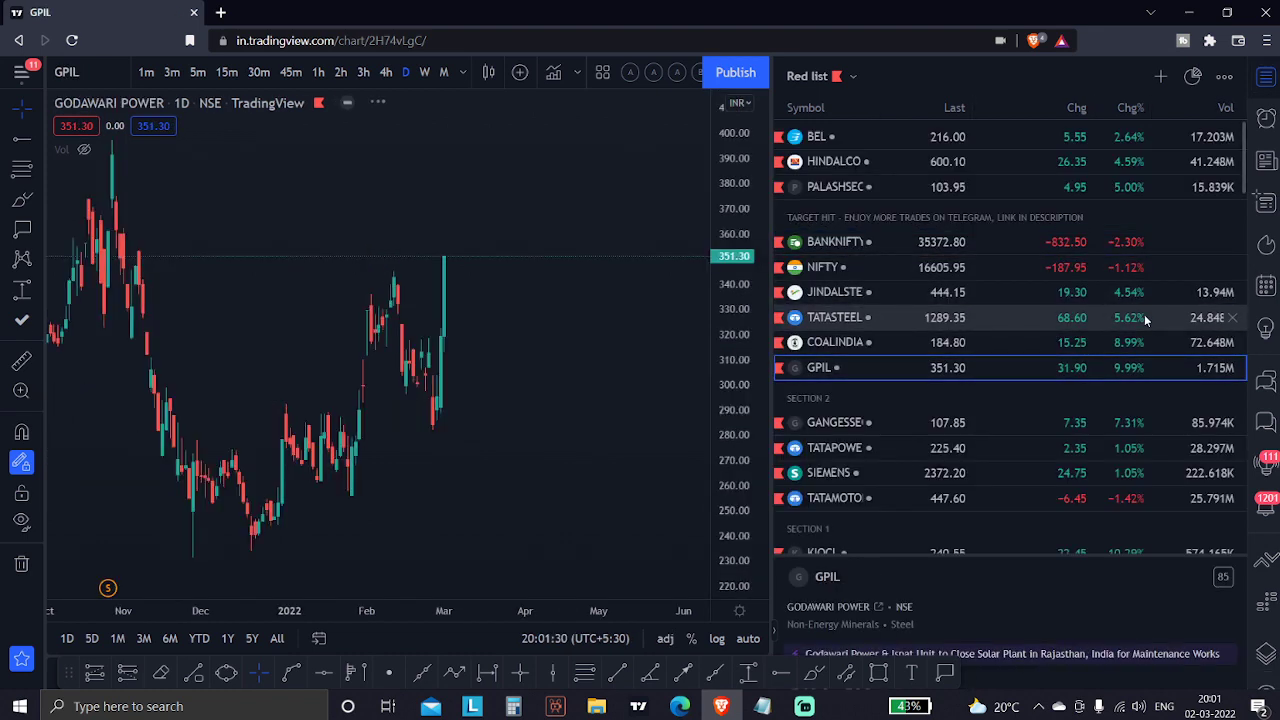
left_click(1267, 40)
left_click(1273, 90)
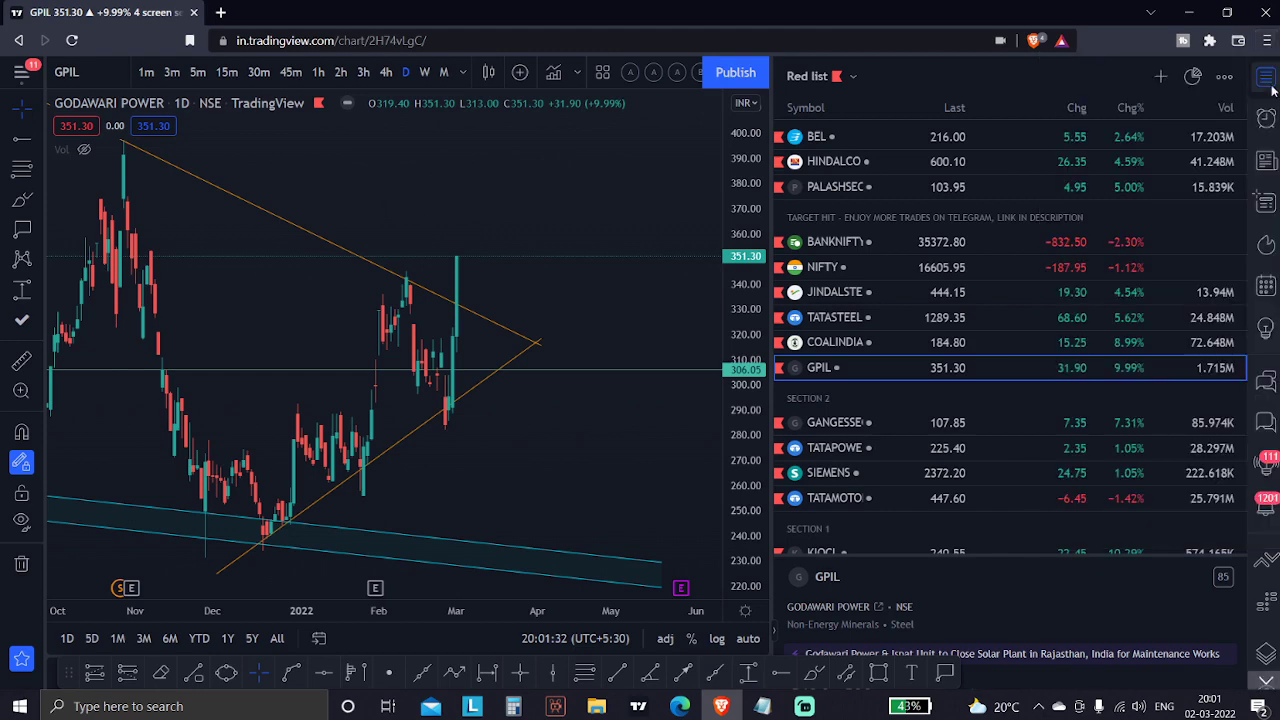
left_click(1271, 84)
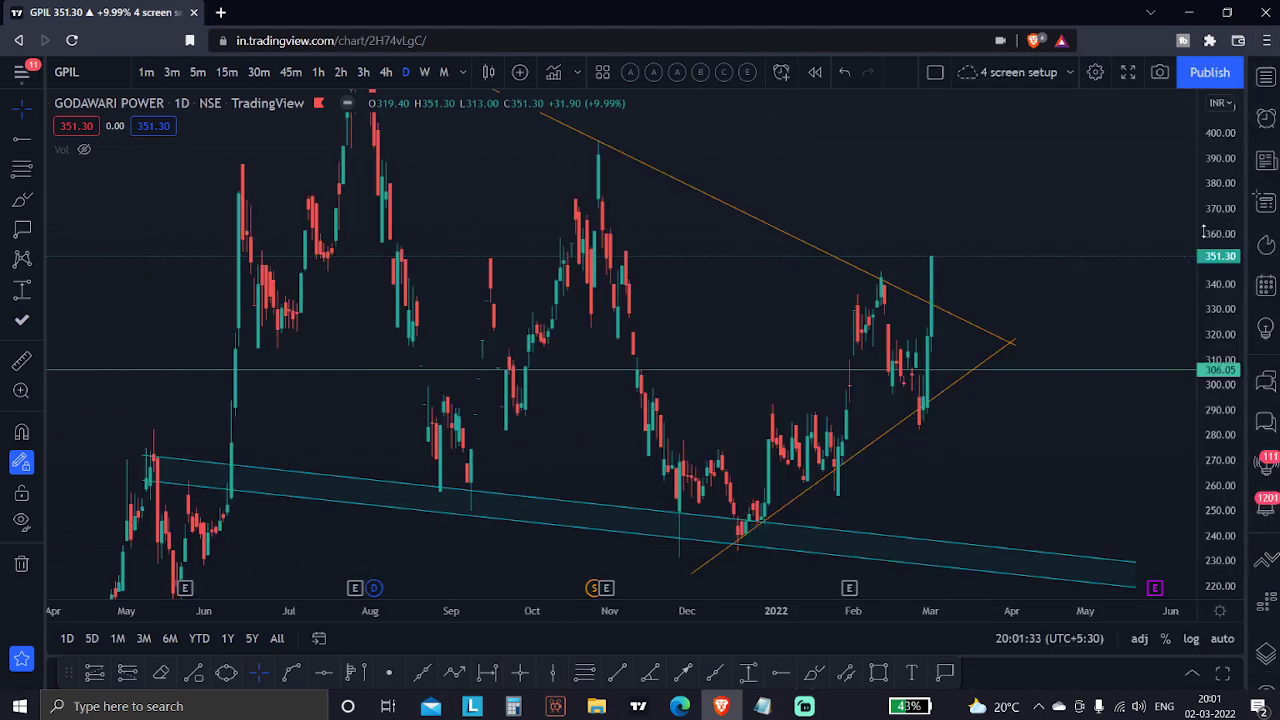
Brush short arrows across the August and November touches of the descending trendline on the GPIL chart
left_click(20, 201)
left_click_drag(314, 220, 399, 203)
left_click_drag(547, 270, 629, 258)
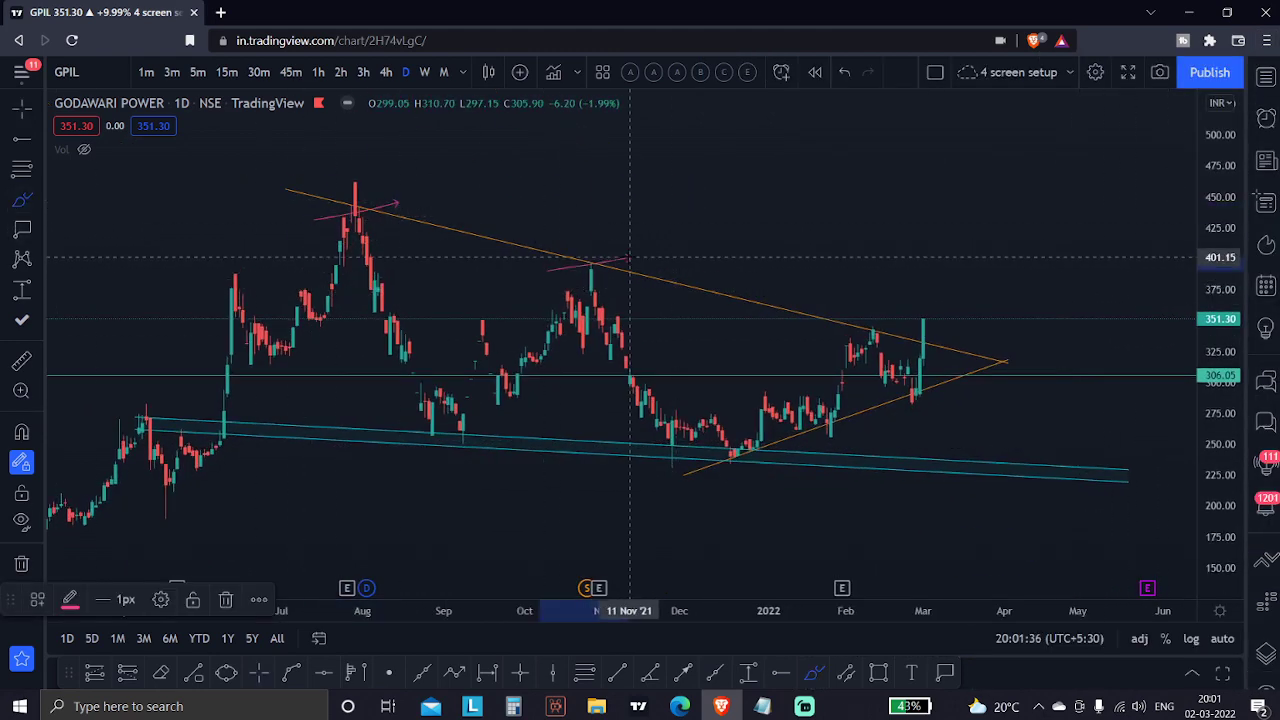
Try marking the February trendline rejection and the March breakout near 343.60 with brushed arrows and a circle
mouse_move(842, 338)
left_mouse_down()
mouse_move(909, 323)
mouse_move(943, 340)
mouse_move(943, 329)
left_mouse_up()
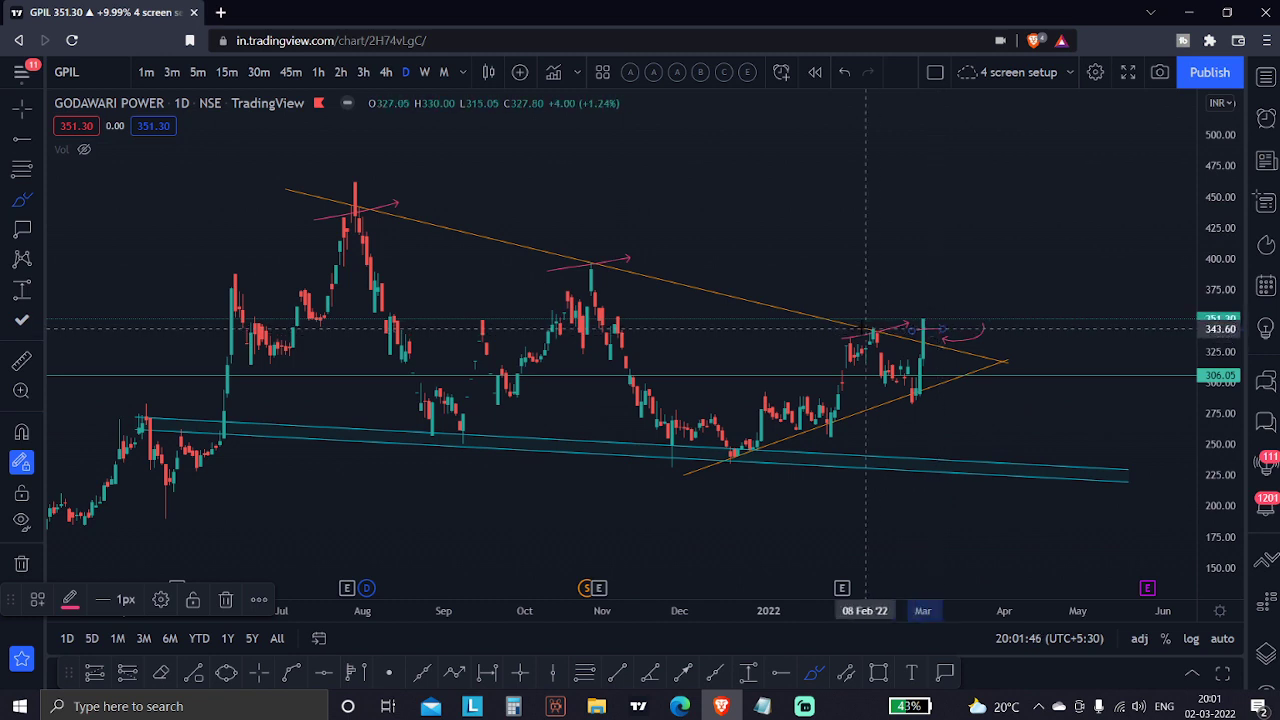
mouse_move(866, 328)
left_mouse_down()
mouse_move(888, 350)
mouse_move(862, 328)
mouse_move(880, 326)
mouse_move(885, 373)
mouse_move(904, 395)
left_mouse_up()
left_click_drag(881, 278, 881, 302)
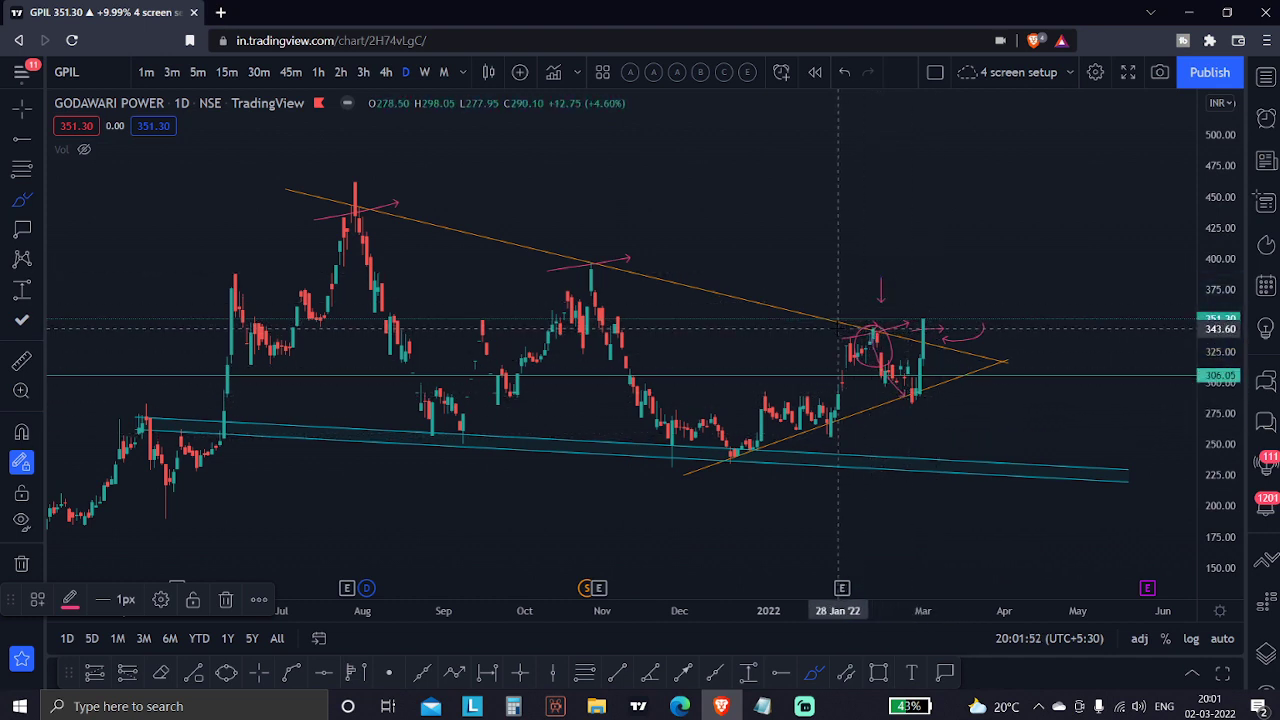
left_click_drag(969, 329, 970, 329)
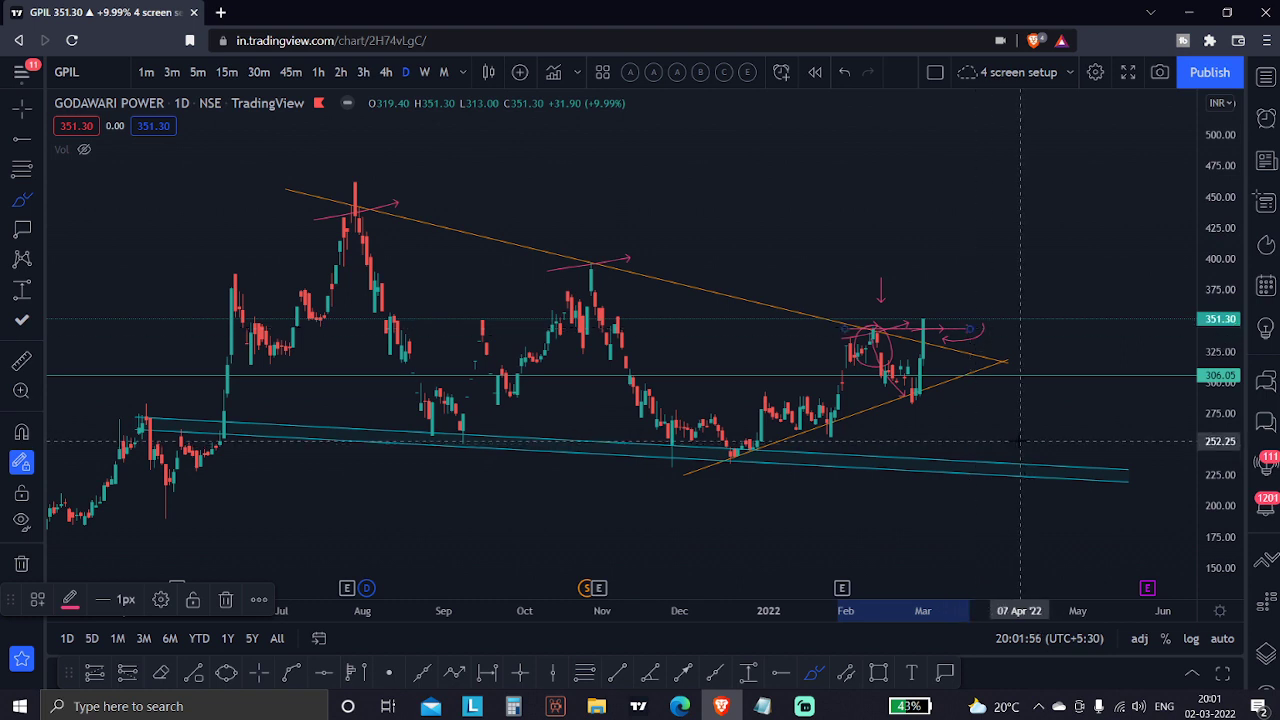
left_click_drag(916, 318, 921, 325)
key("Escape")
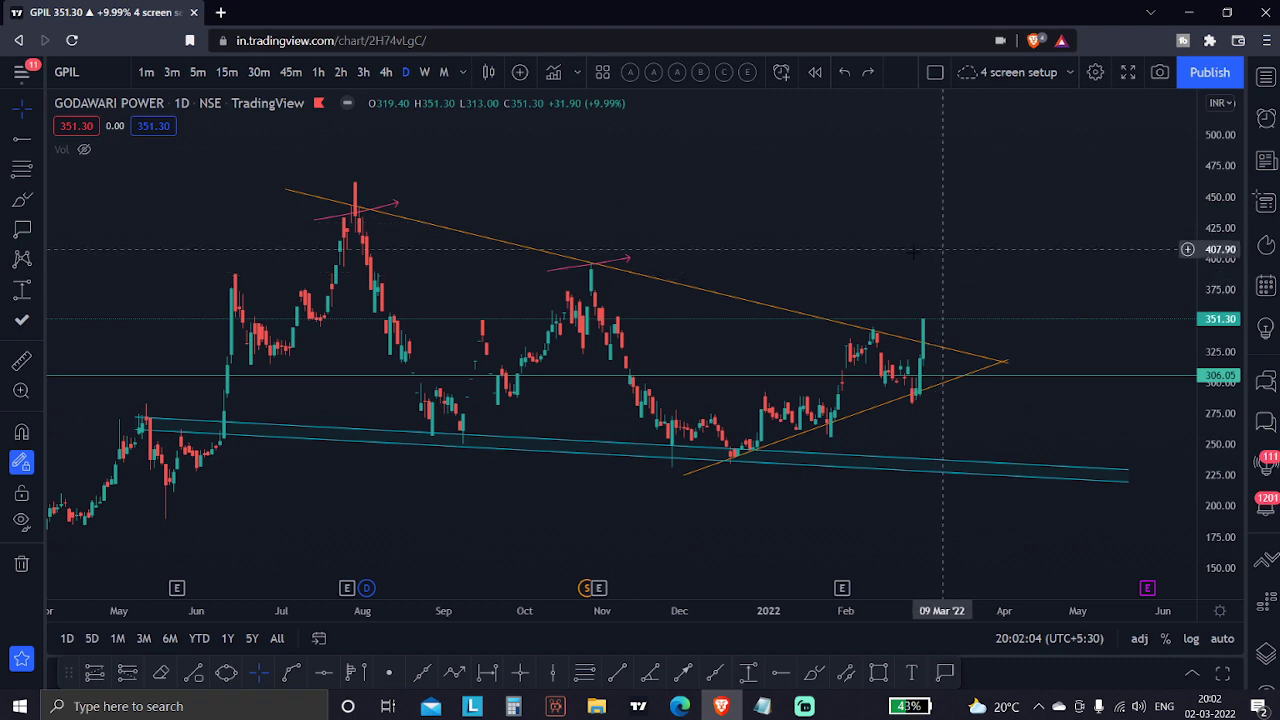
Add horizontal rays on the GPIL chart at the earlier swing highs, at 393.05 and 462.75
left_click(224, 267)
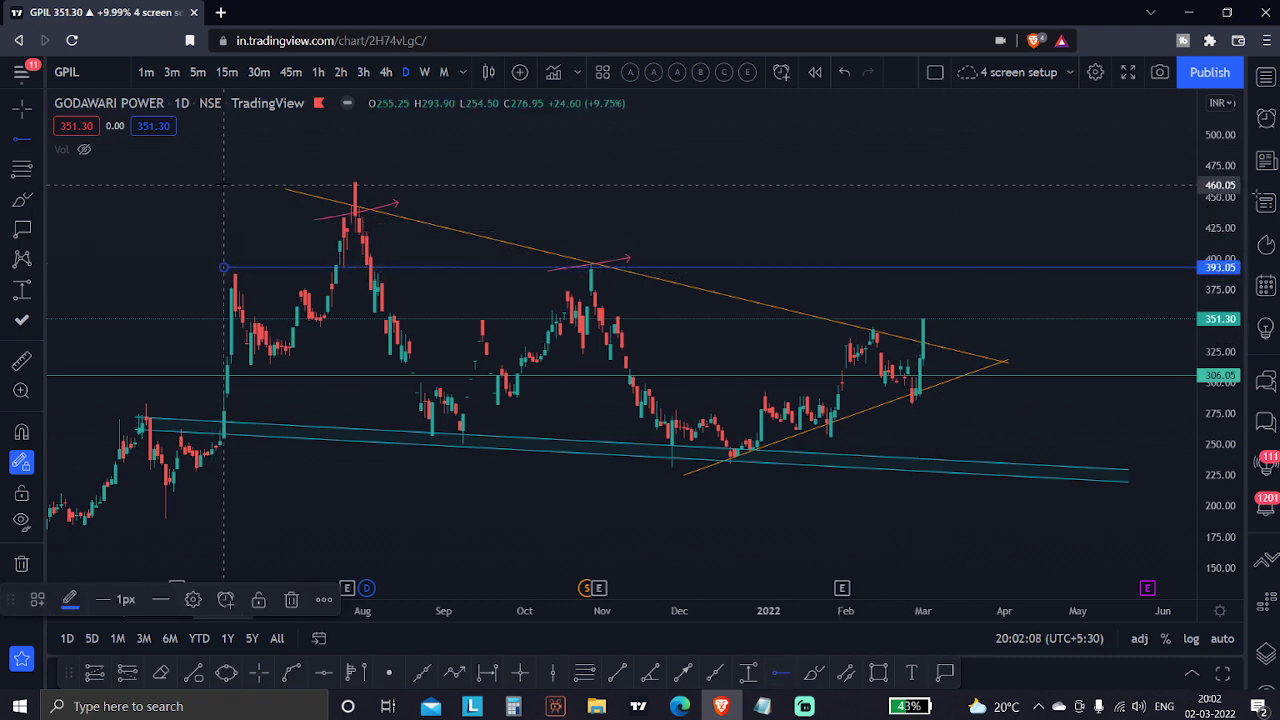
left_click(220, 182)
left_click_drag(346, 154, 337, 158)
Place price labels at 357.15 and 349.05 beside the breakout candle, moving the second one clear of the first
left_click(21, 229)
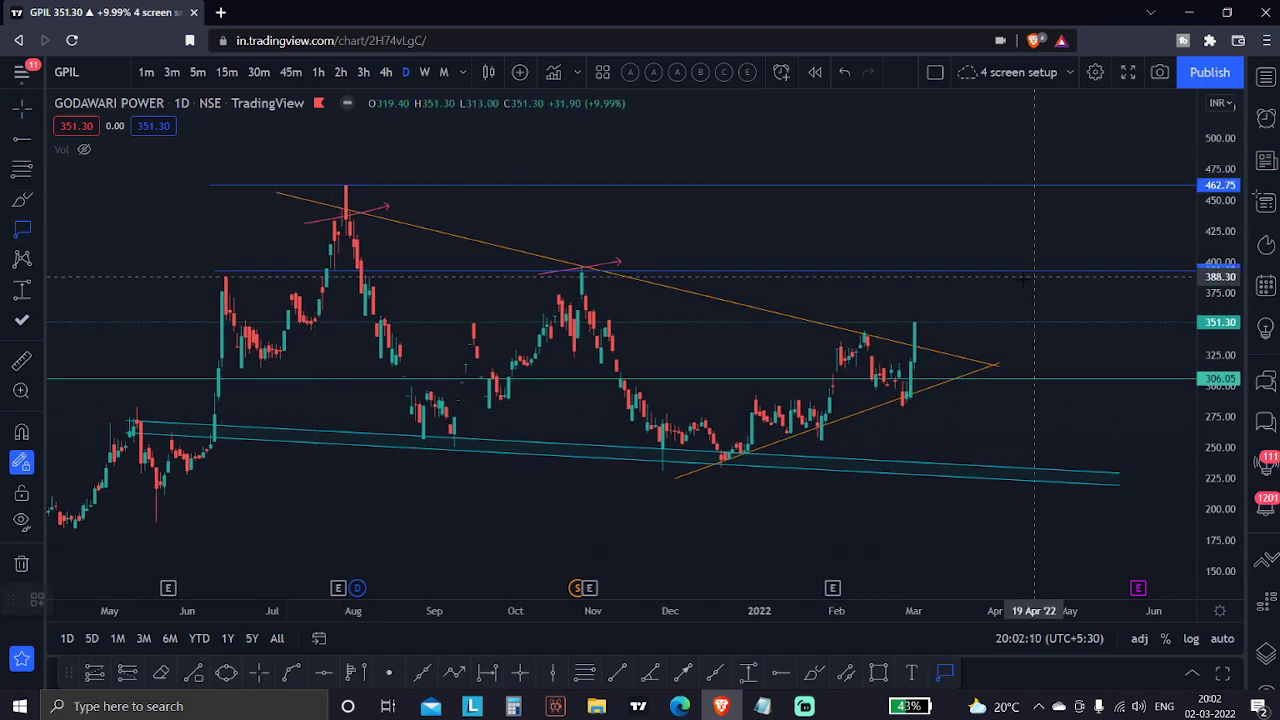
left_click(928, 316)
left_click(928, 324)
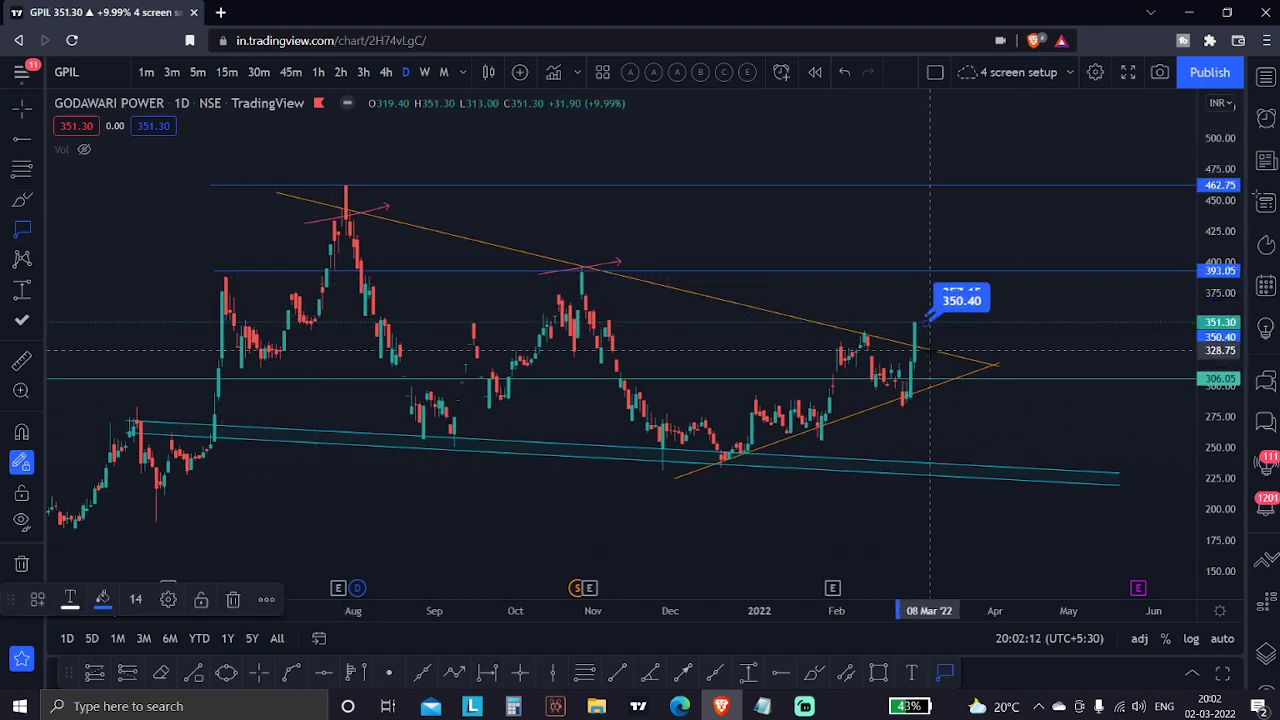
key("Escape")
left_click_drag(962, 298, 1014, 301)
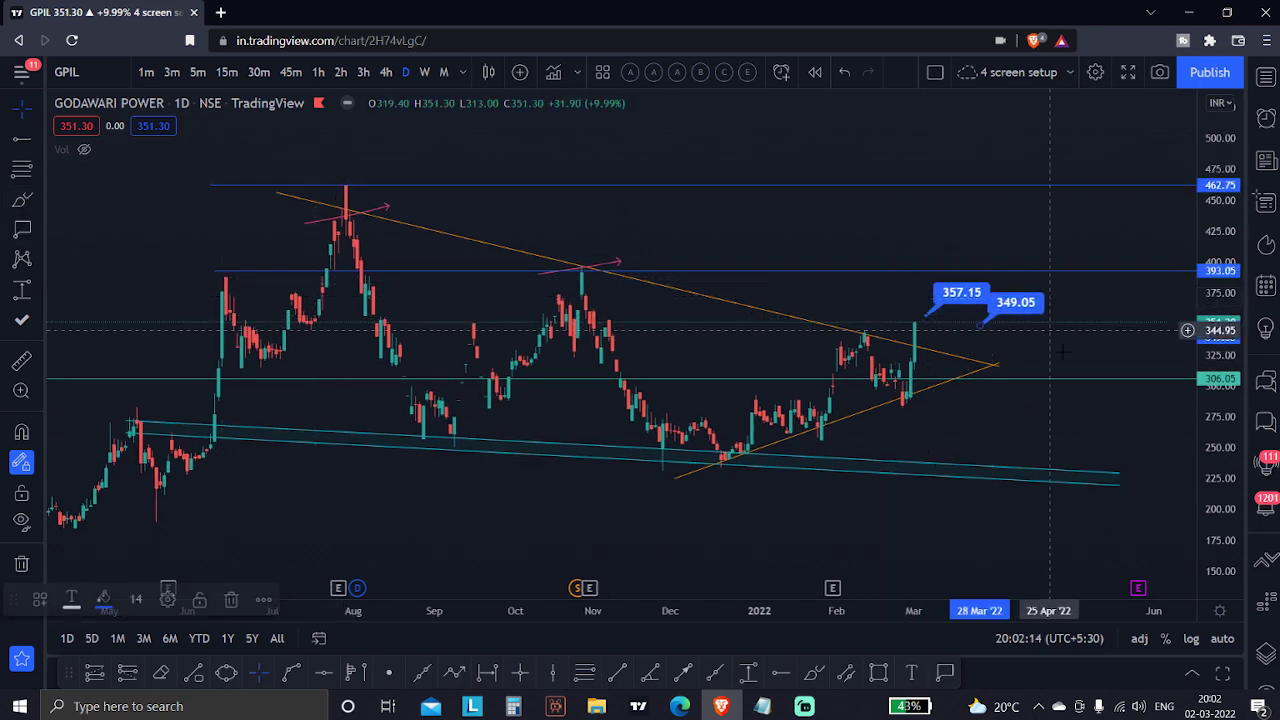
Place price labels on the two horizontal rays above the breakout, at 392.35 and 462.05
left_click(22, 229)
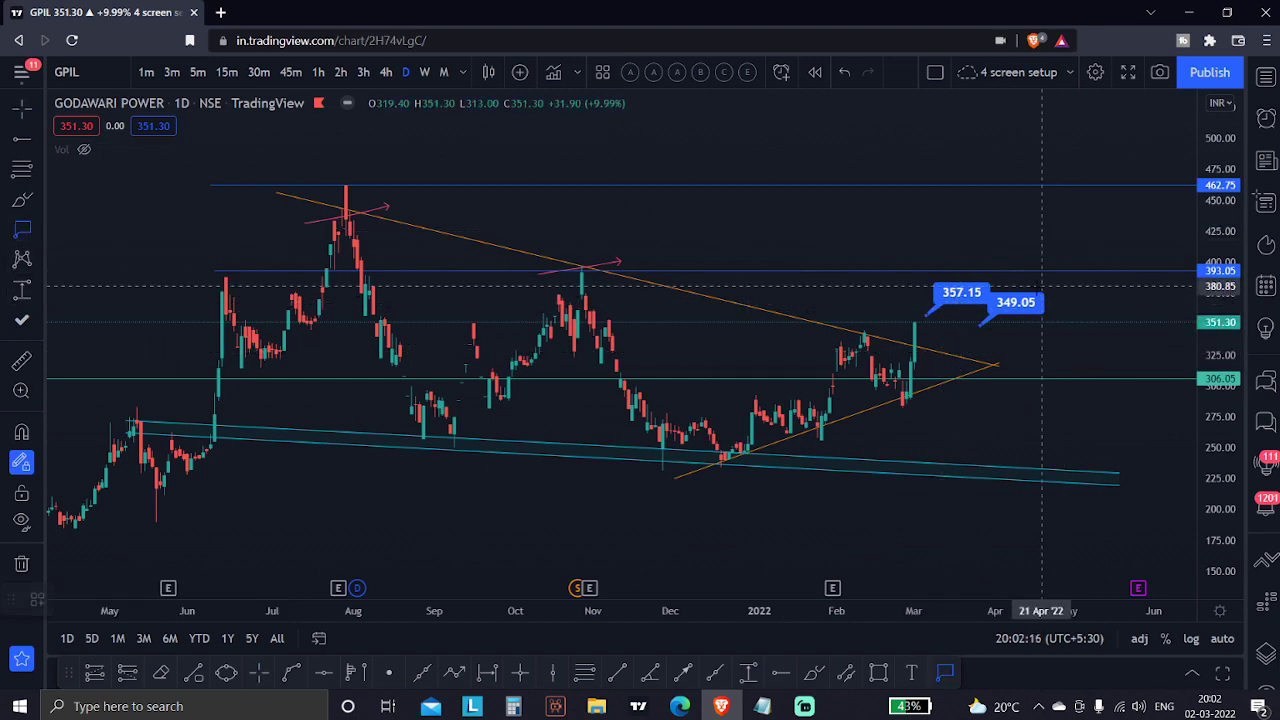
left_click(921, 271)
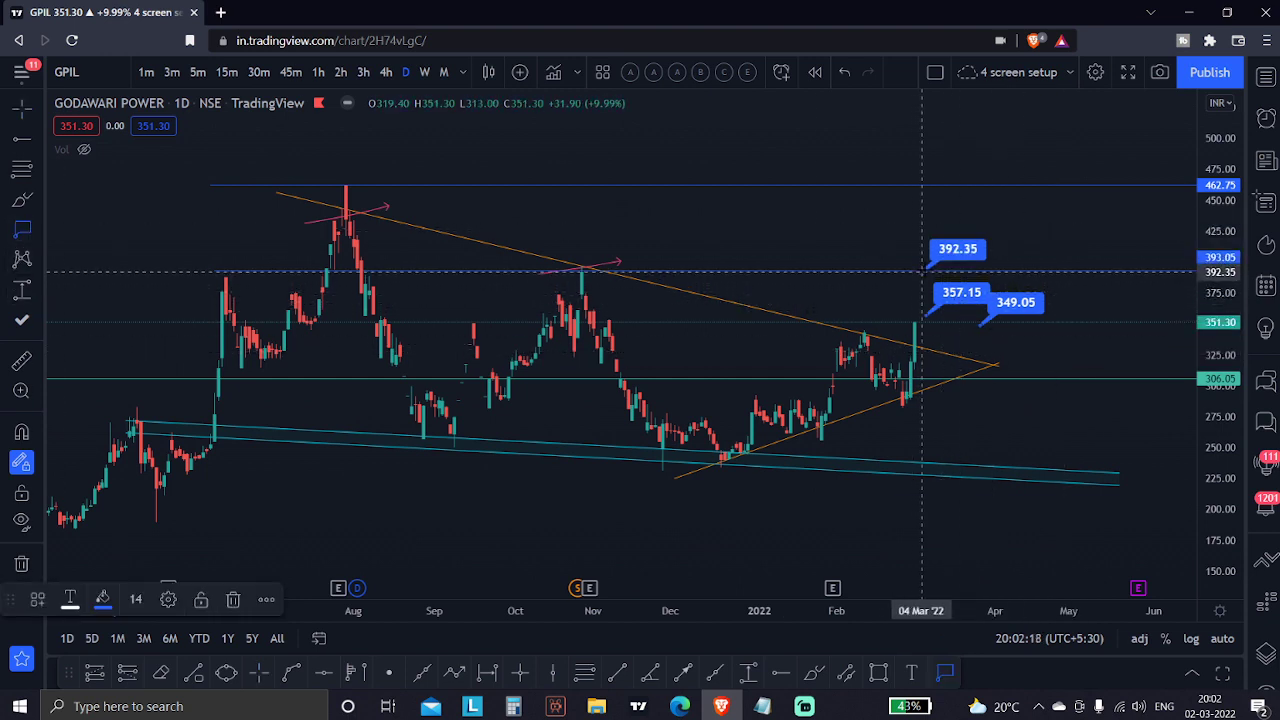
left_click(940, 186)
left_click_drag(1057, 230, 1043, 237)
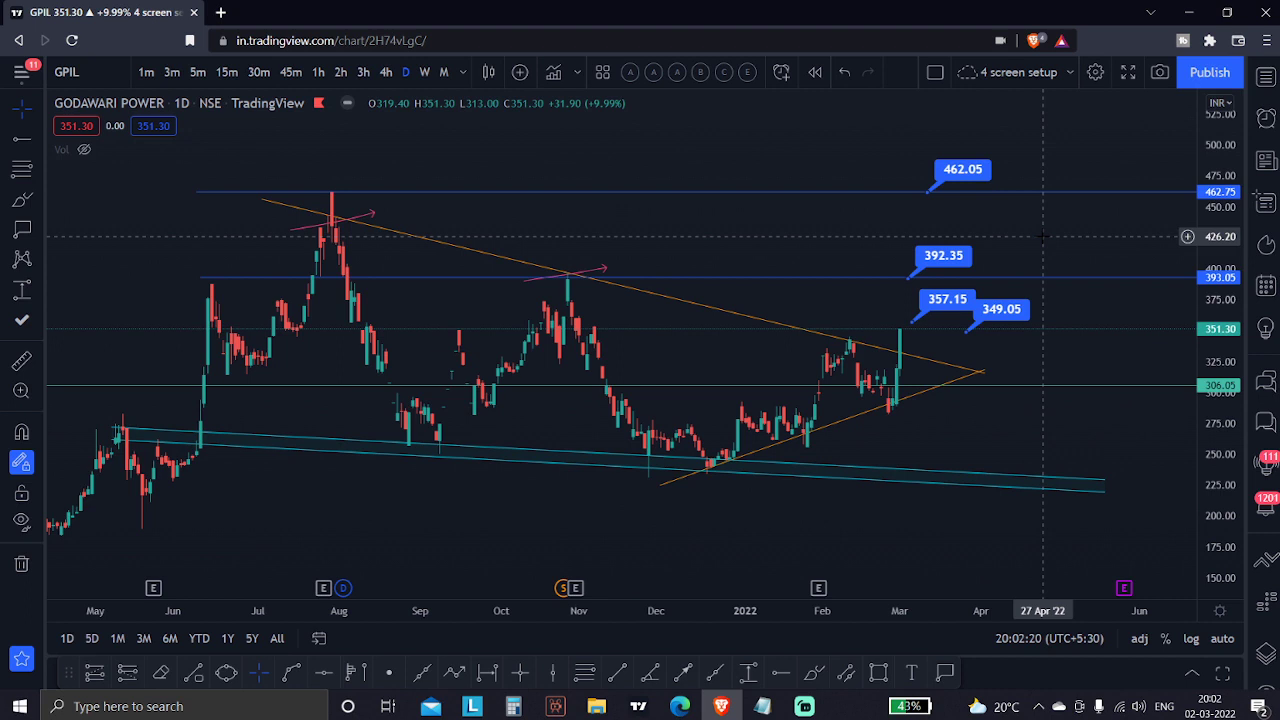
Open the COALINDIA chart from the Red list watchlist at full width and clear its existing drawings
key("Down")
left_click(1265, 76)
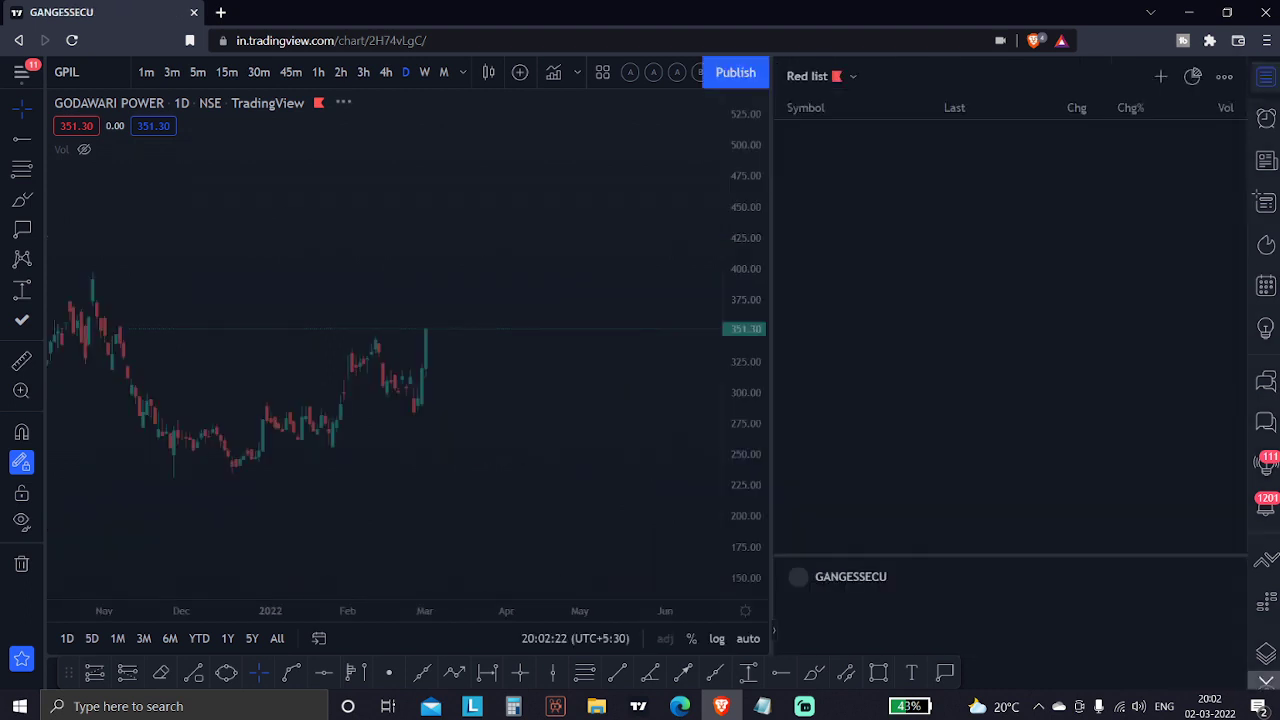
left_click(915, 342)
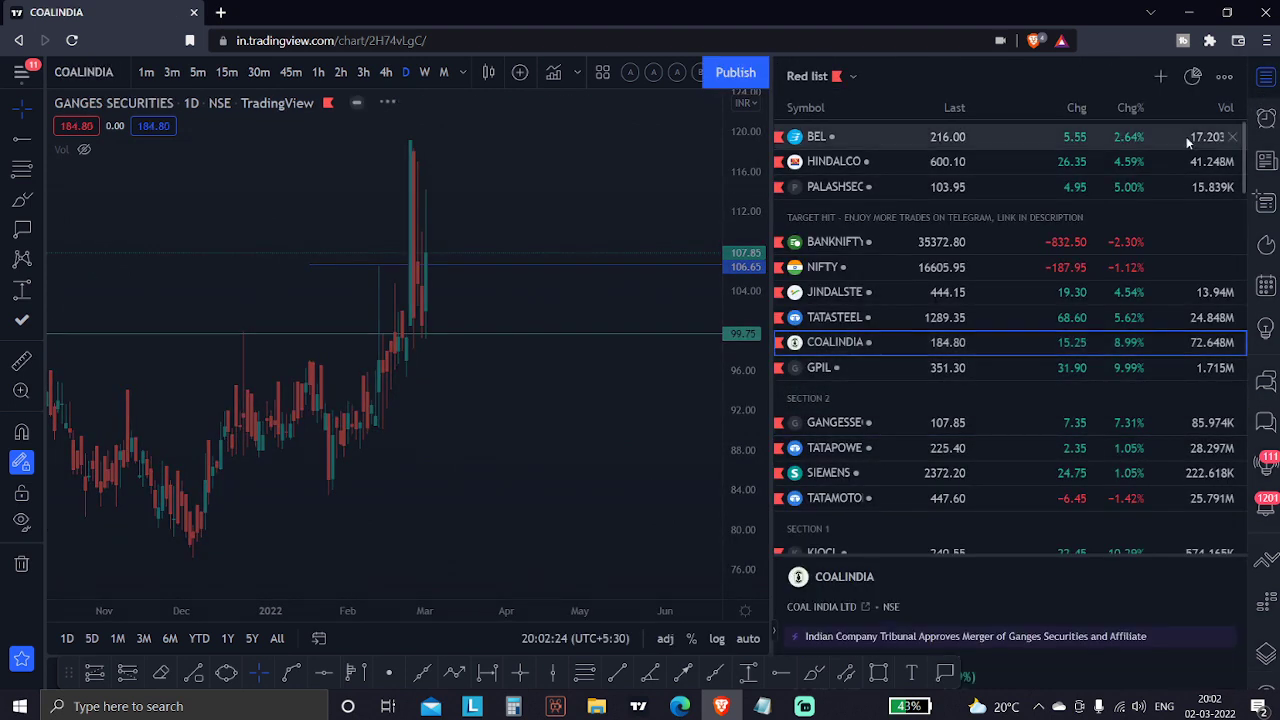
left_click(1272, 75)
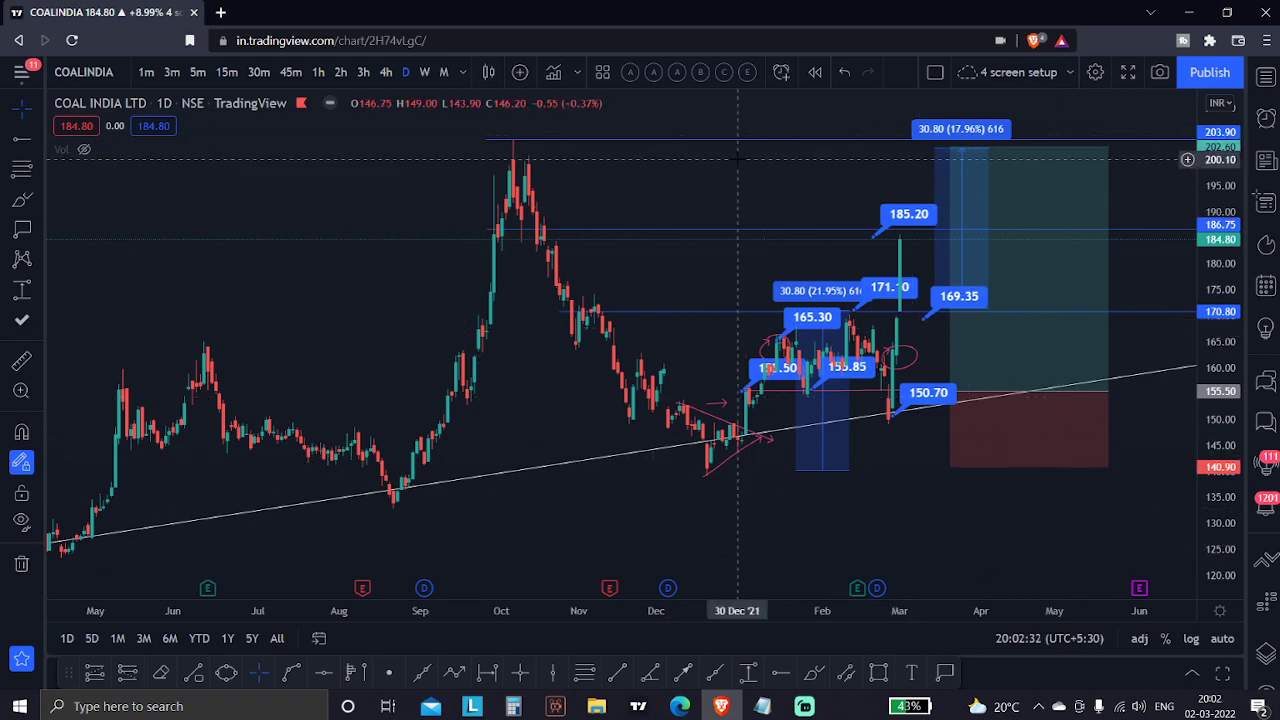
right_click(737, 400)
left_click(855, 511)
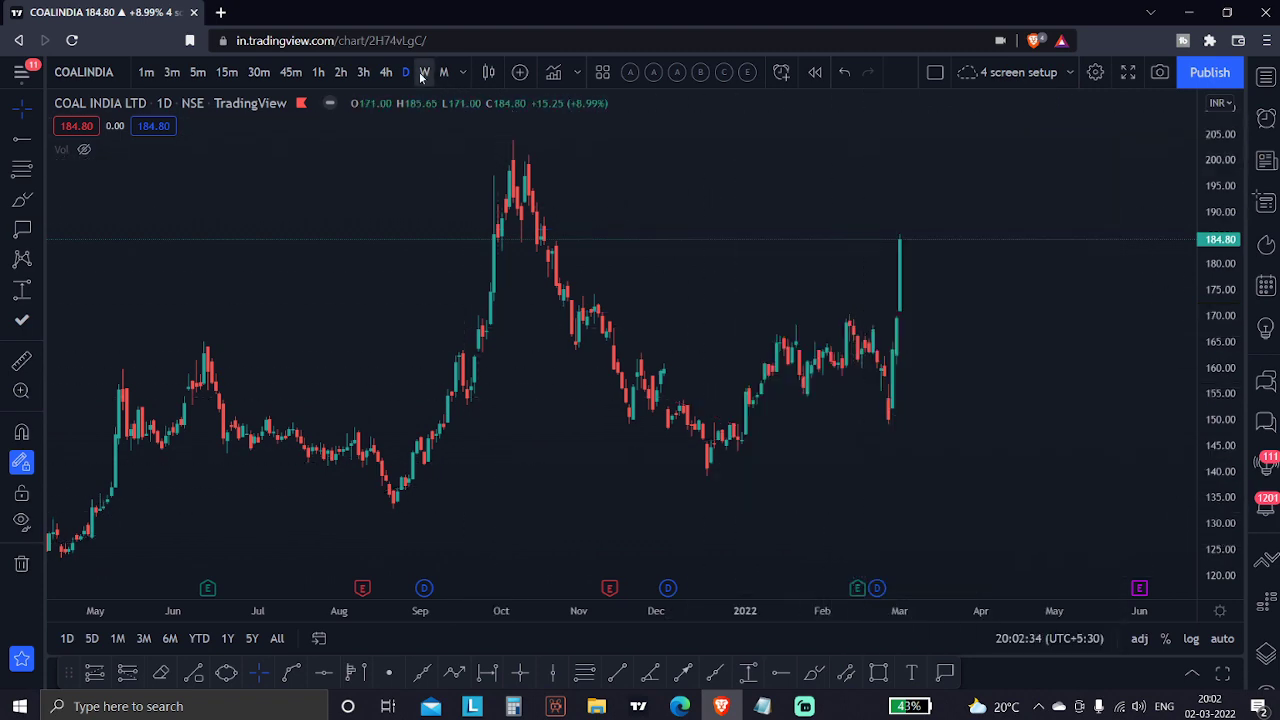
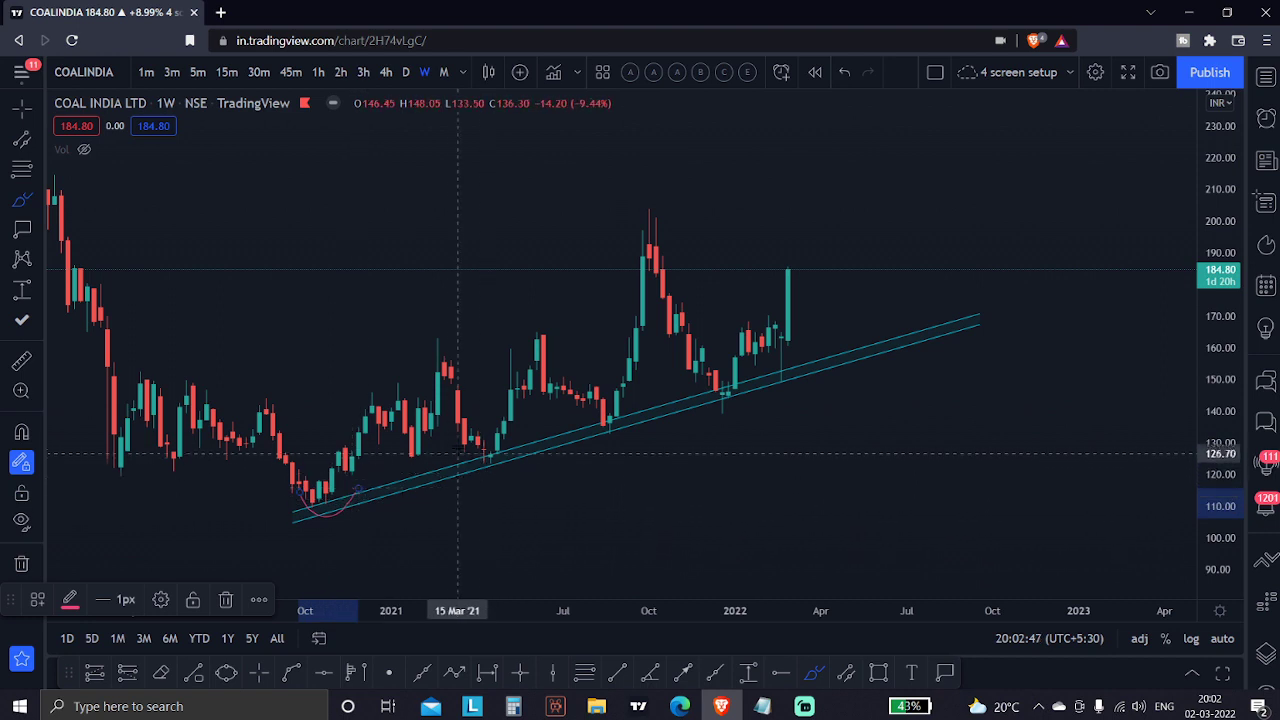
Brush arcs under the 2021 touches of the rising channel and short arrows across the 2021 swing highs on COALINDIA
mouse_move(461, 450)
left_mouse_down()
mouse_move(517, 463)
mouse_move(525, 446)
mouse_move(609, 433)
mouse_move(624, 417)
left_mouse_up()
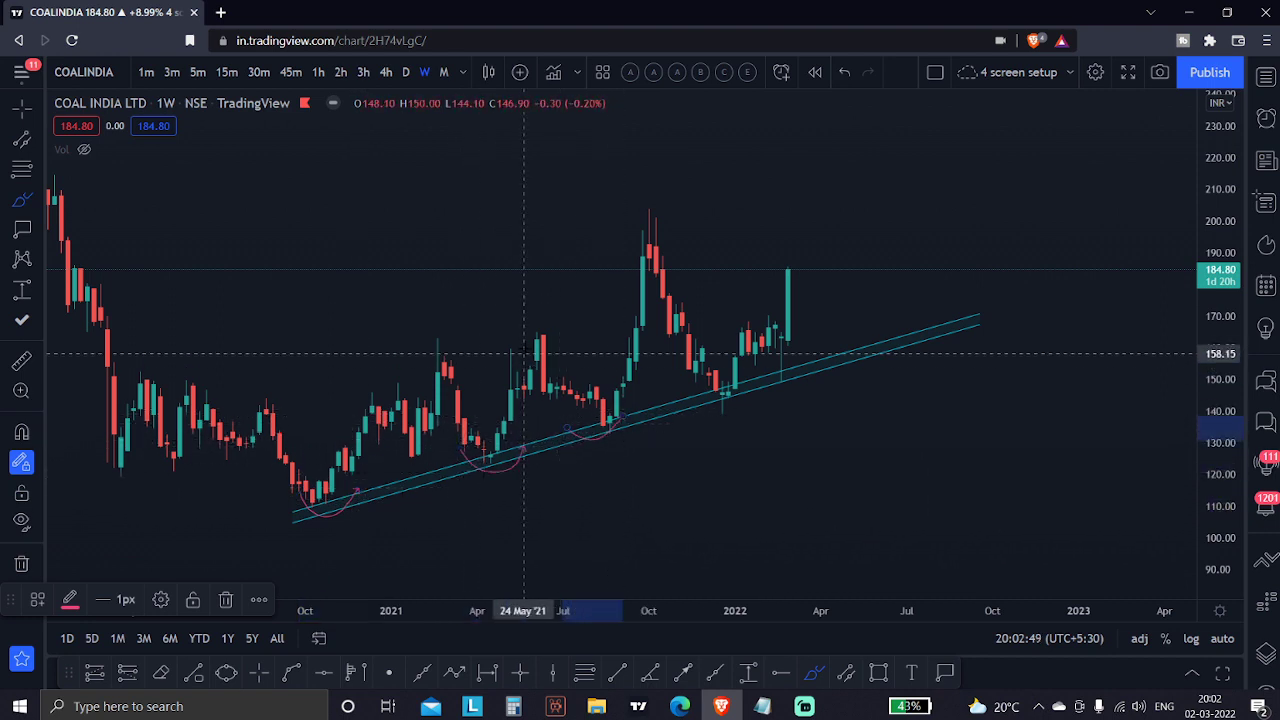
left_click_drag(523, 335, 564, 335)
left_click_drag(404, 349, 464, 350)
left_click_drag(600, 245, 710, 245)
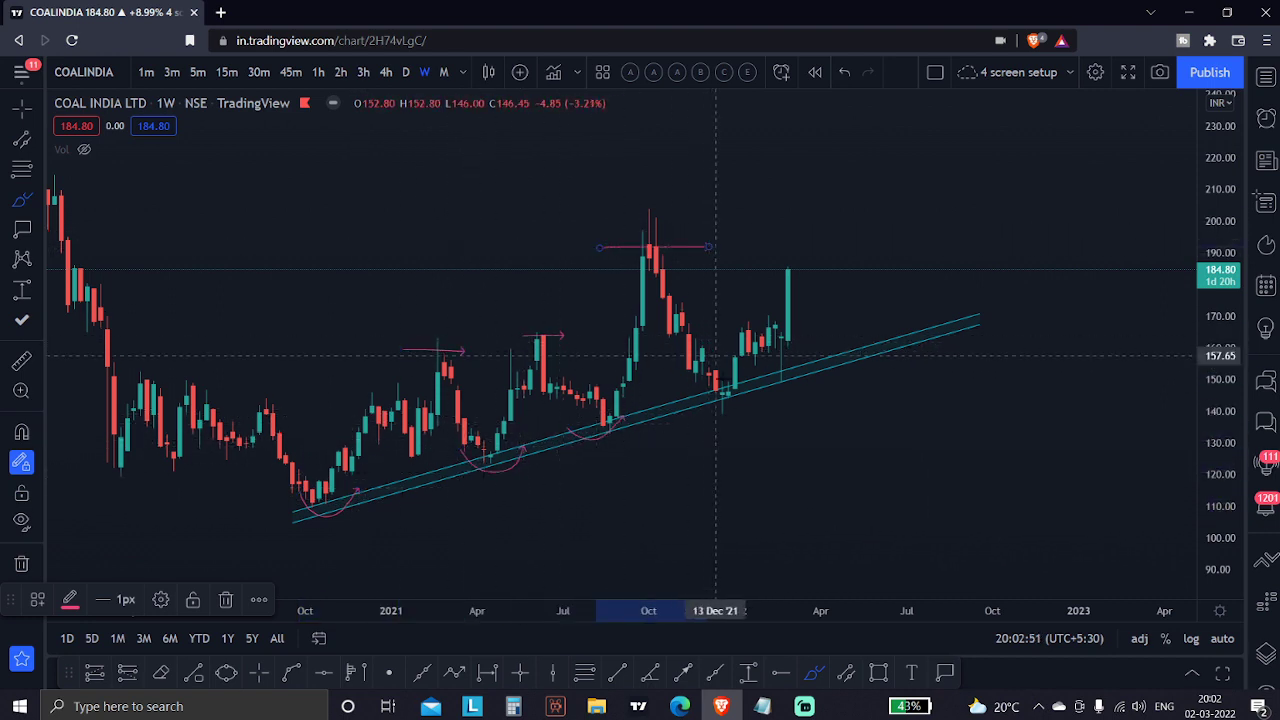
Circle the April, August and December 2021 channel touches with the brush and number them 1, 2 and 3
mouse_move(682, 384)
left_mouse_down()
mouse_move(700, 405)
mouse_move(755, 393)
mouse_move(726, 355)
mouse_move(752, 372)
mouse_move(696, 407)
left_mouse_up()
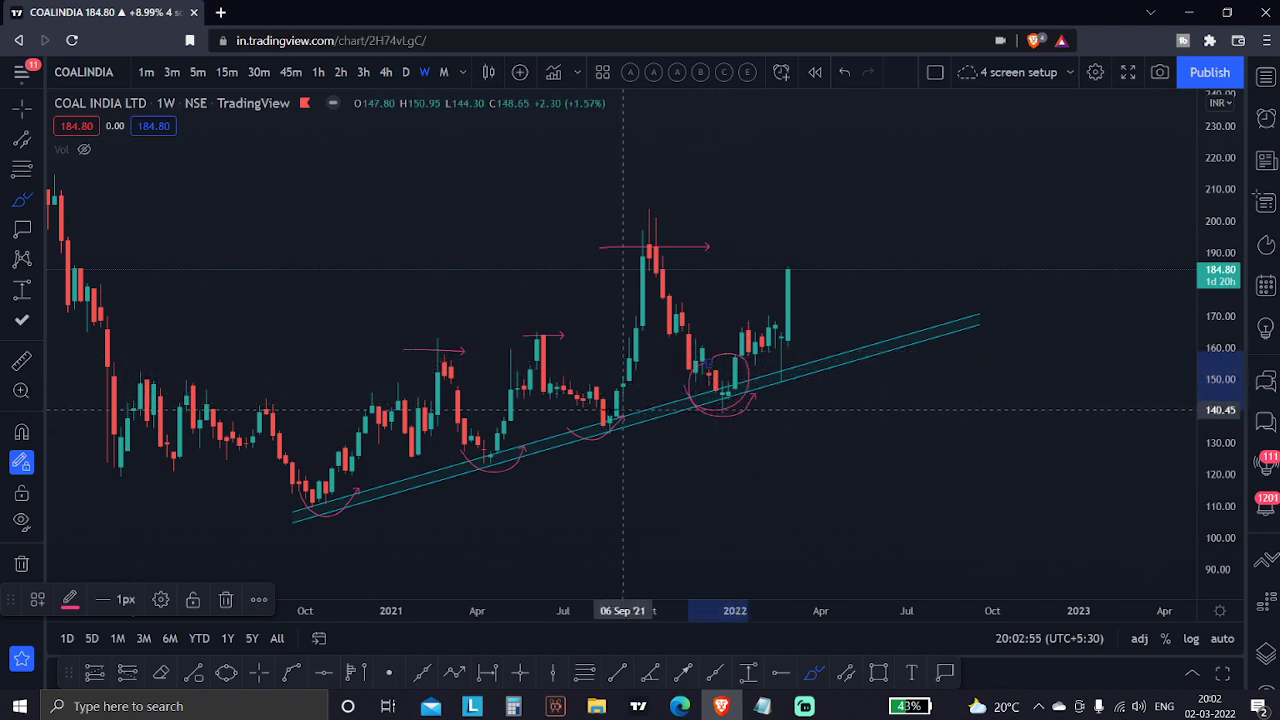
mouse_move(600, 398)
left_mouse_down()
mouse_move(614, 385)
mouse_move(617, 437)
mouse_move(590, 407)
mouse_move(668, 451)
left_mouse_up()
left_click_drag(477, 435, 577, 534)
left_click_drag(677, 473, 703, 501)
mouse_move(753, 422)
left_mouse_down()
mouse_move(758, 436)
mouse_move(735, 444)
left_mouse_up()
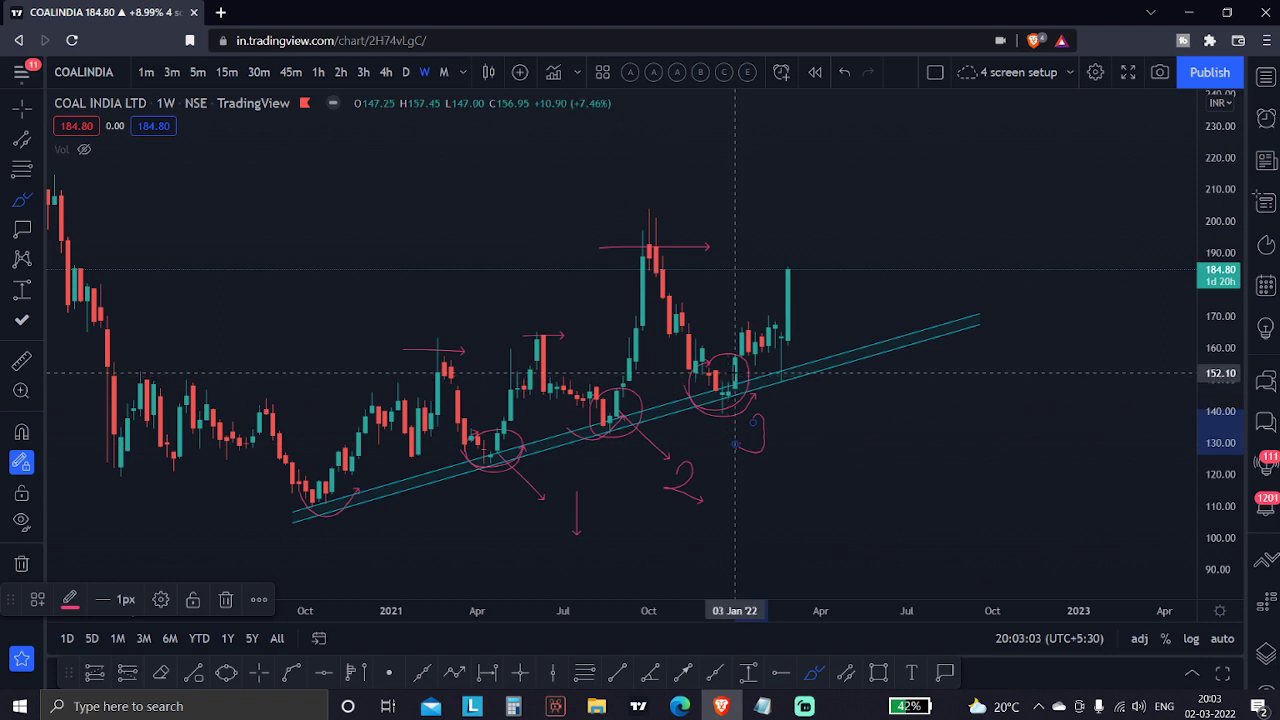
Brush arrows from the December reversal and the latest weekly candle to check marks, plus a downward arrow above the current price level
mouse_move(745, 392)
left_mouse_down()
mouse_move(857, 437)
mouse_move(933, 382)
left_mouse_up()
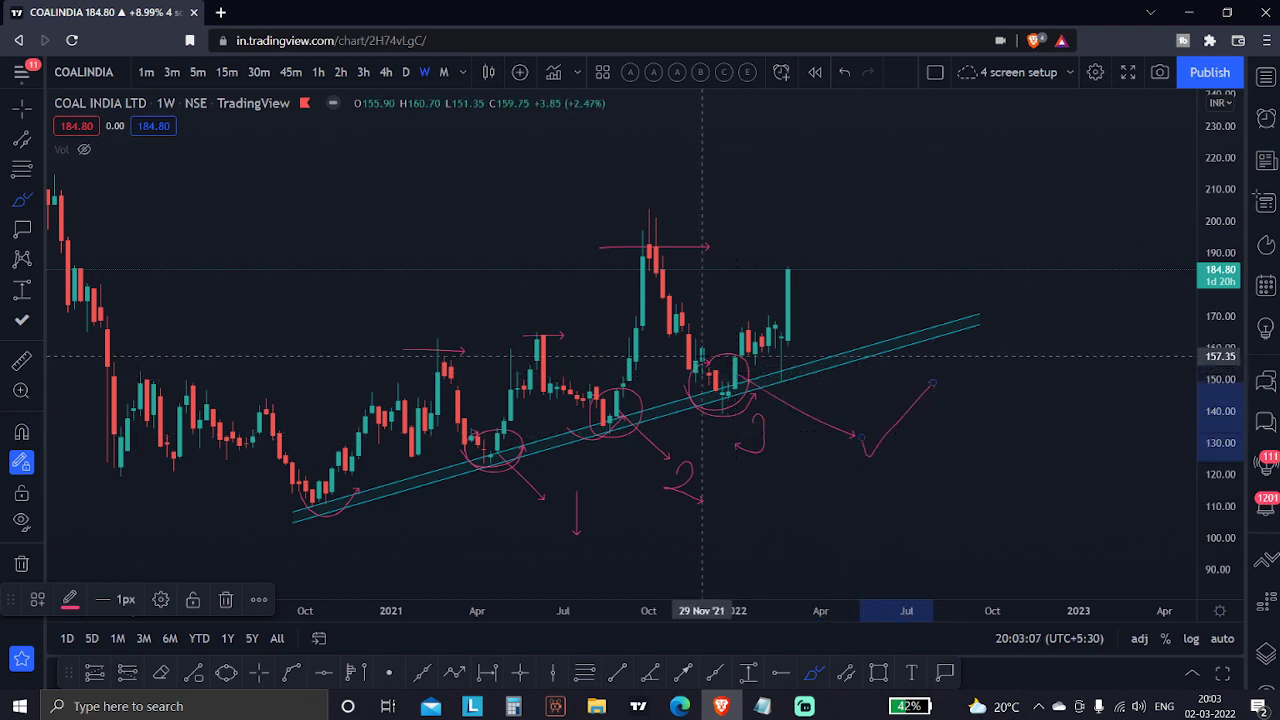
left_click_drag(755, 355, 920, 358)
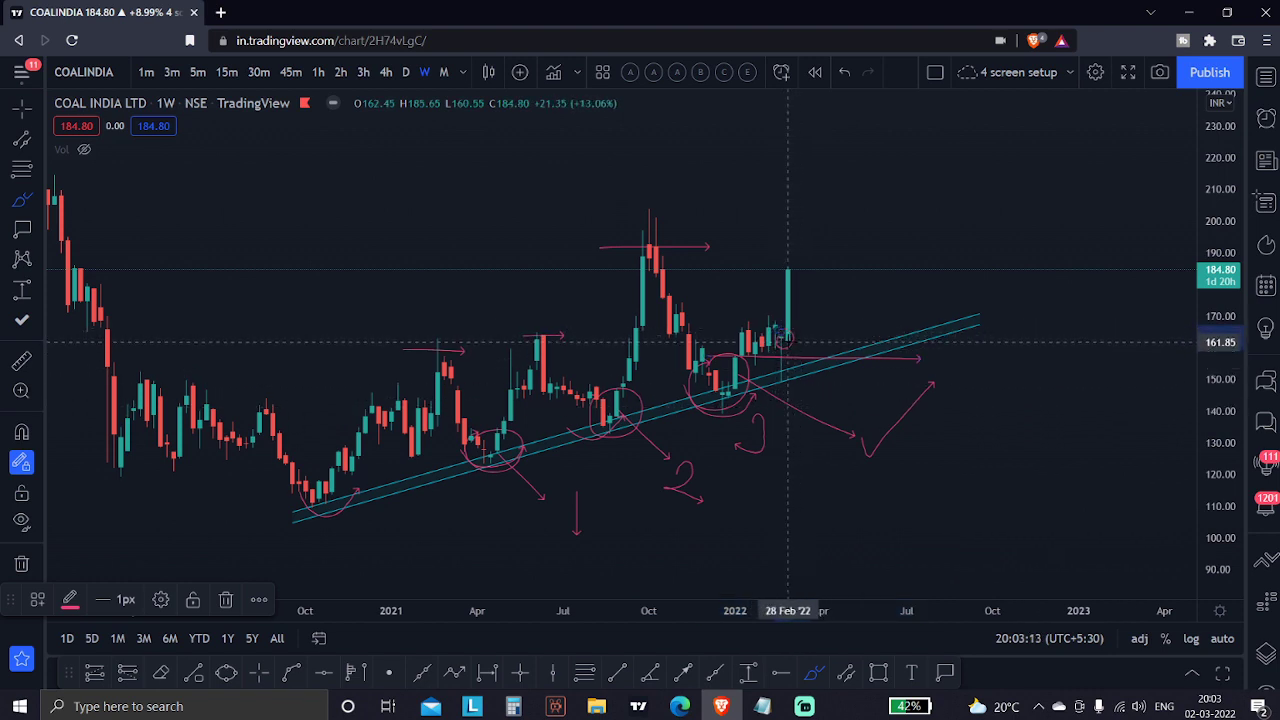
mouse_move(788, 342)
left_mouse_down()
mouse_move(979, 382)
mouse_move(1033, 358)
left_mouse_up()
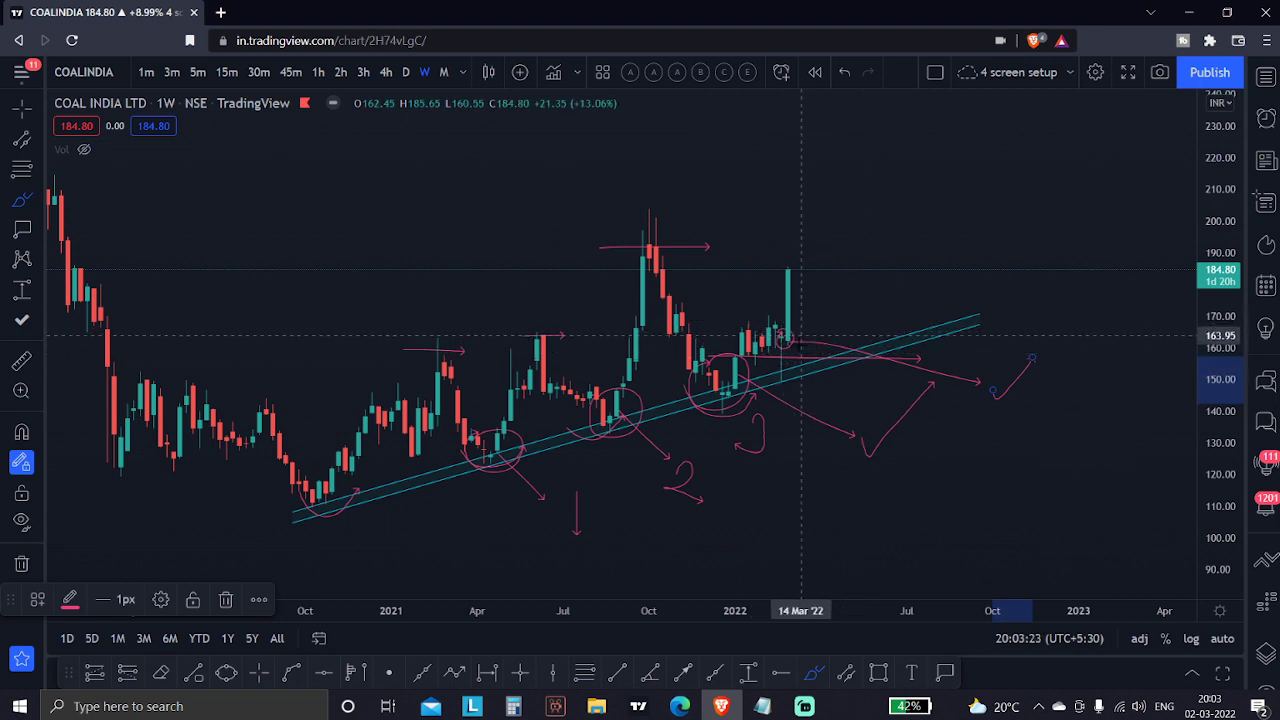
left_click_drag(900, 135, 907, 270)
left_click_drag(838, 203, 966, 208)
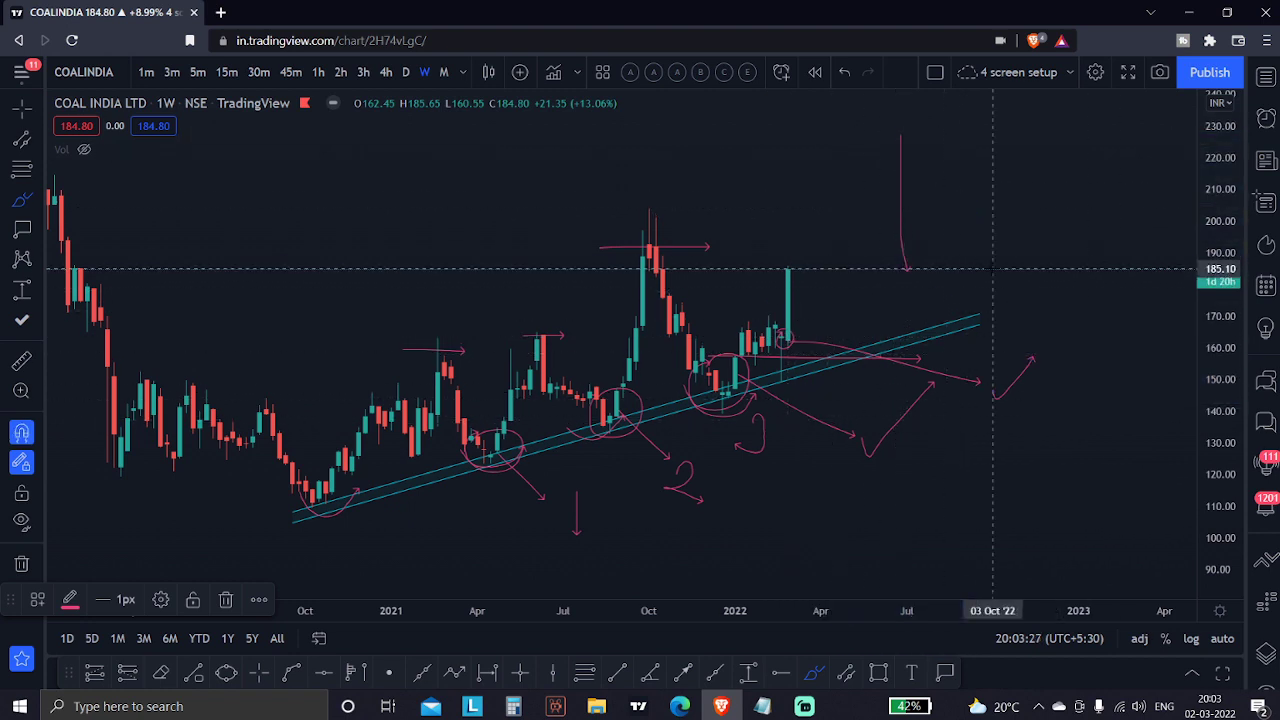
Undo the brushed annotations on the COALINDIA chart back to the first arc under the October 2020 low
key("ctrl+z")
key("ctrl+z")
key("ctrl+z")
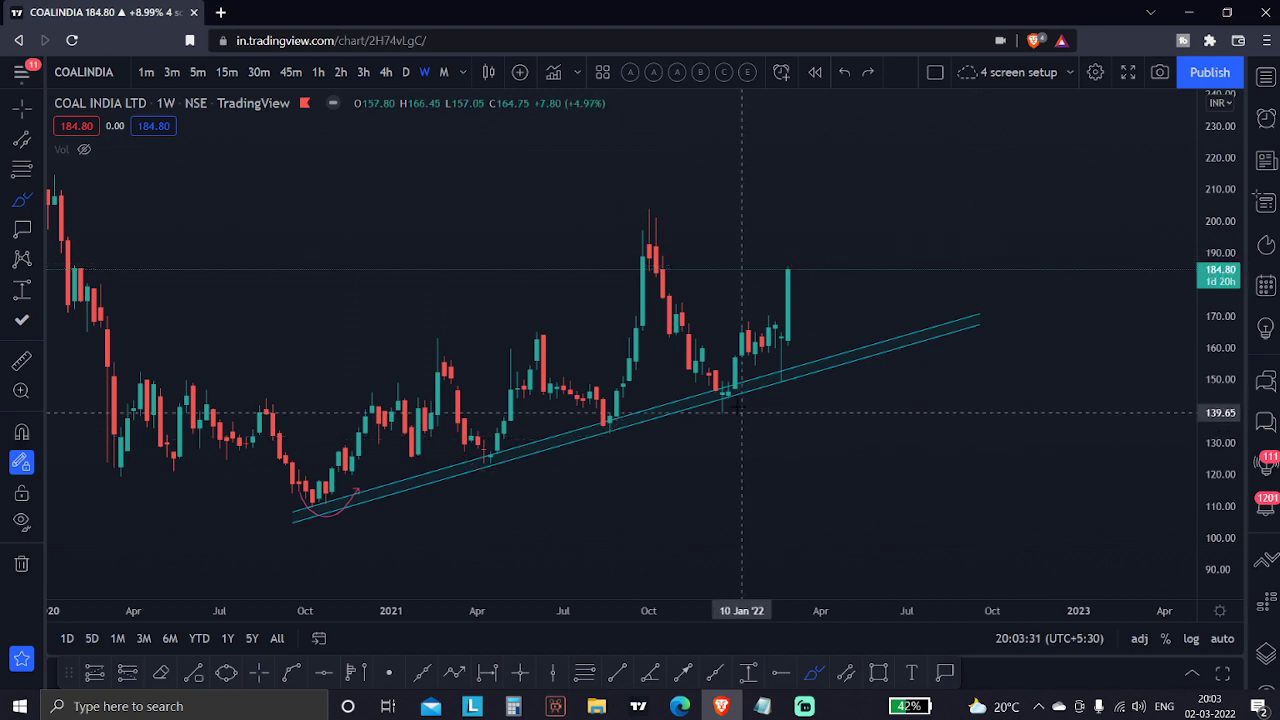
Brush arrows and check marks for the December reversal and latest candle, and mark the breakout above resistance near 168
mouse_move(737, 412)
left_mouse_down()
mouse_move(737, 358)
mouse_move(953, 360)
left_mouse_up()
mouse_move(790, 338)
left_mouse_down()
mouse_move(966, 341)
mouse_move(1006, 333)
mouse_move(1032, 303)
left_mouse_up()
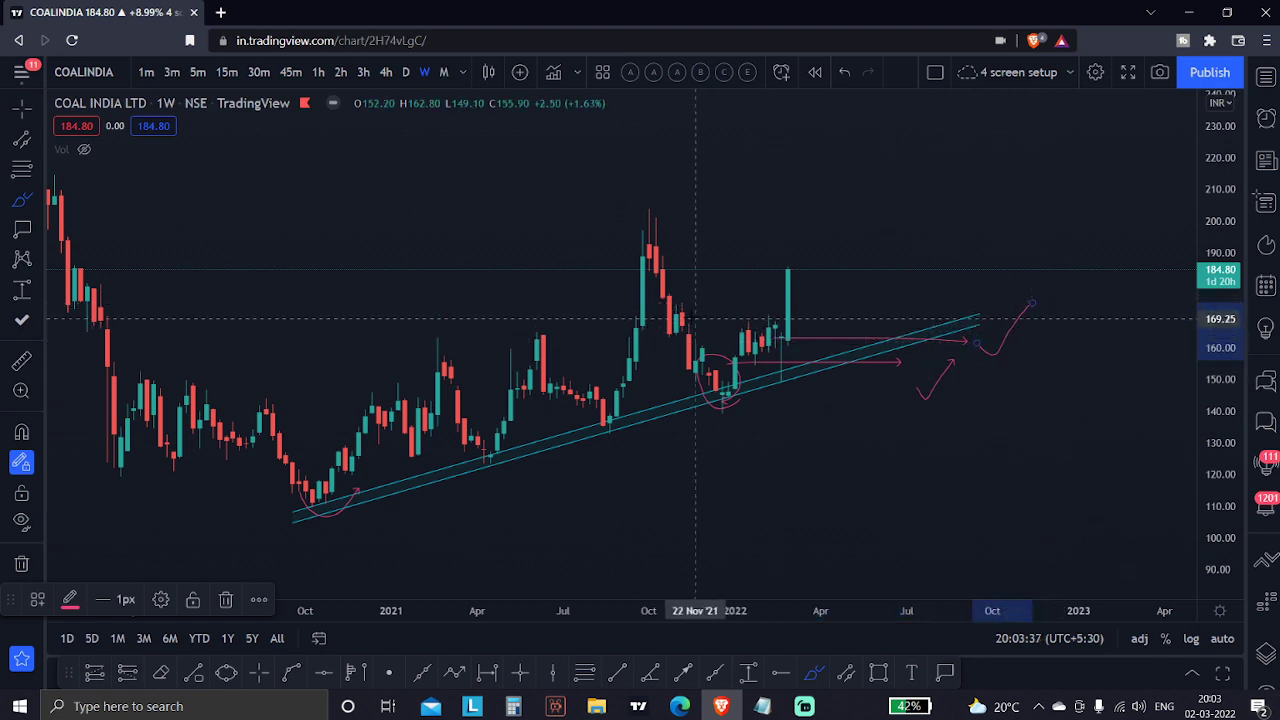
left_click_drag(455, 329, 840, 324)
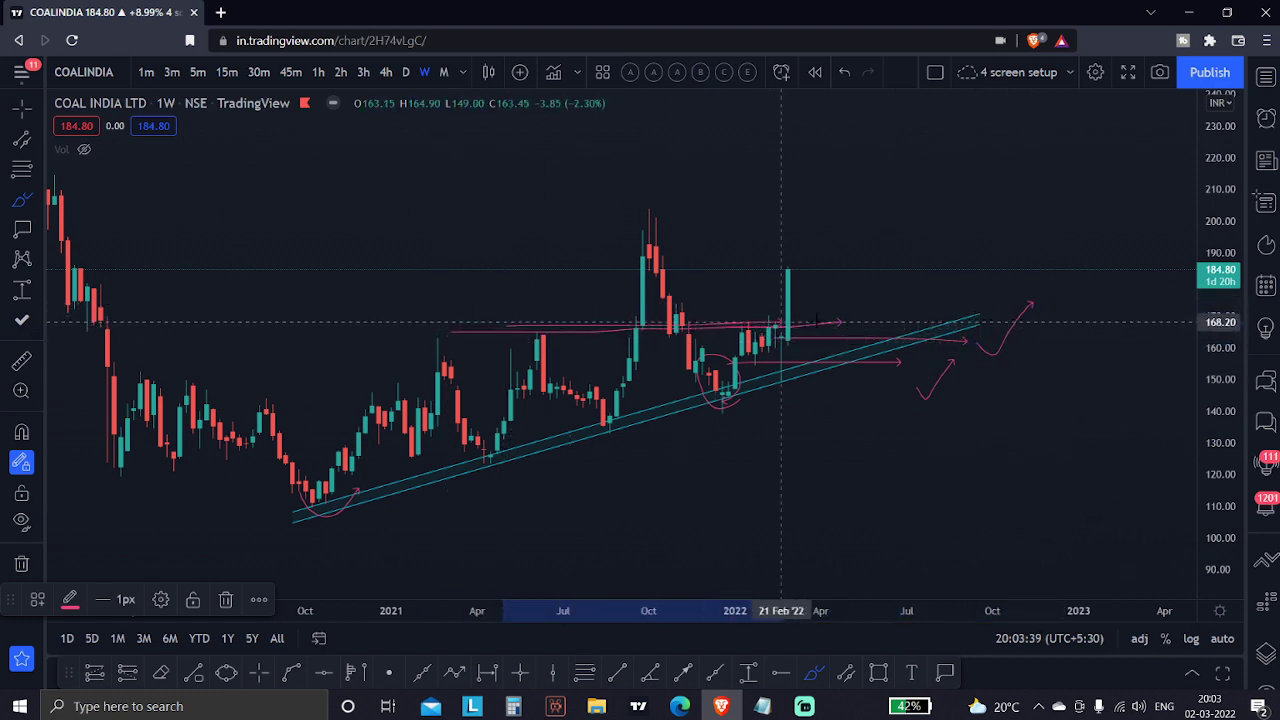
left_click_drag(904, 266, 820, 298)
Add horizontal rays on the weekly COALINDIA chart at 212.30 and 191.20
mouse_move(497, 231)
left_mouse_down()
mouse_move(714, 313)
mouse_move(676, 263)
left_mouse_up()
left_click(781, 672)
left_click(111, 263)
left_click(781, 672)
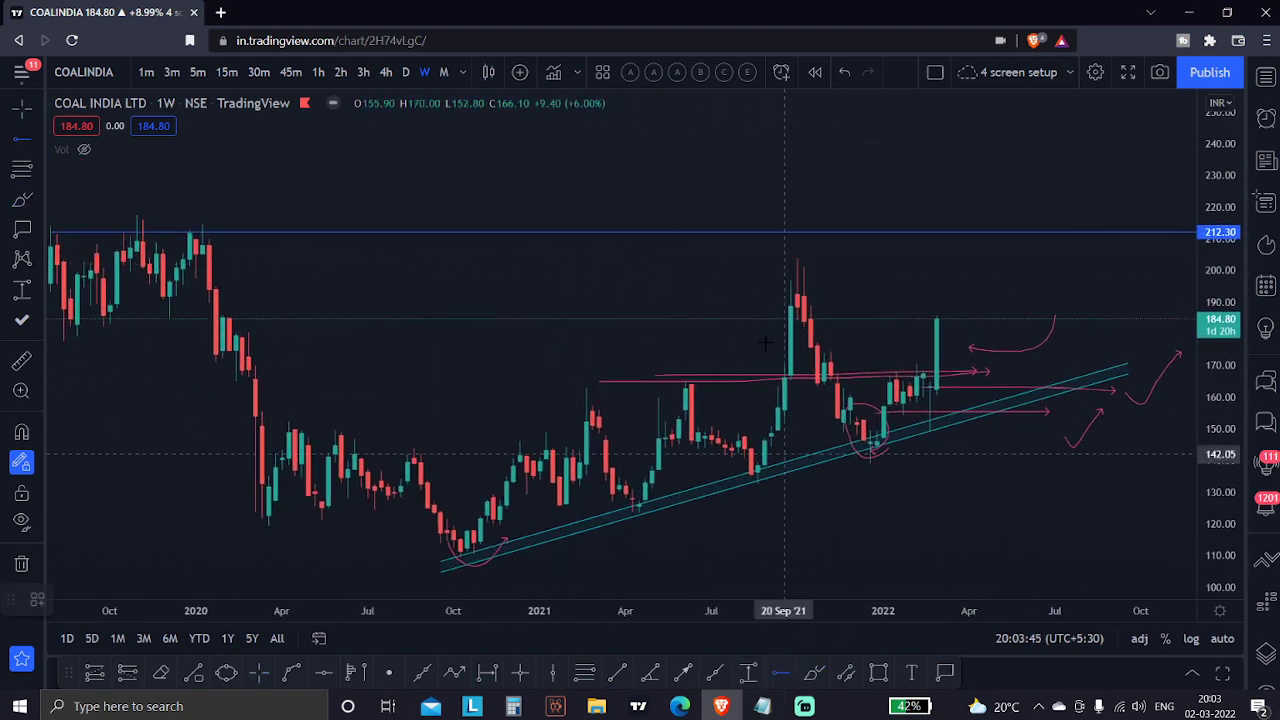
left_click(774, 298)
scroll(617, 281, "right", 3)
left_click(22, 168)
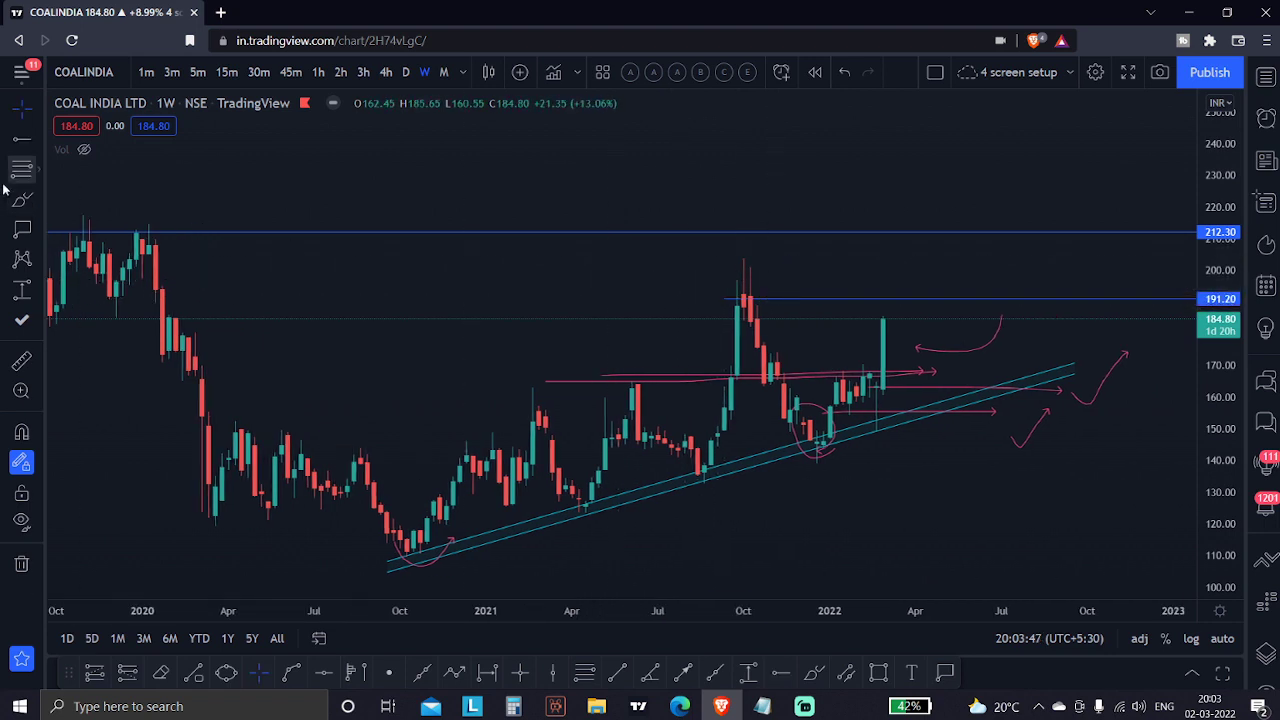
left_click(883, 324)
key("Escape")
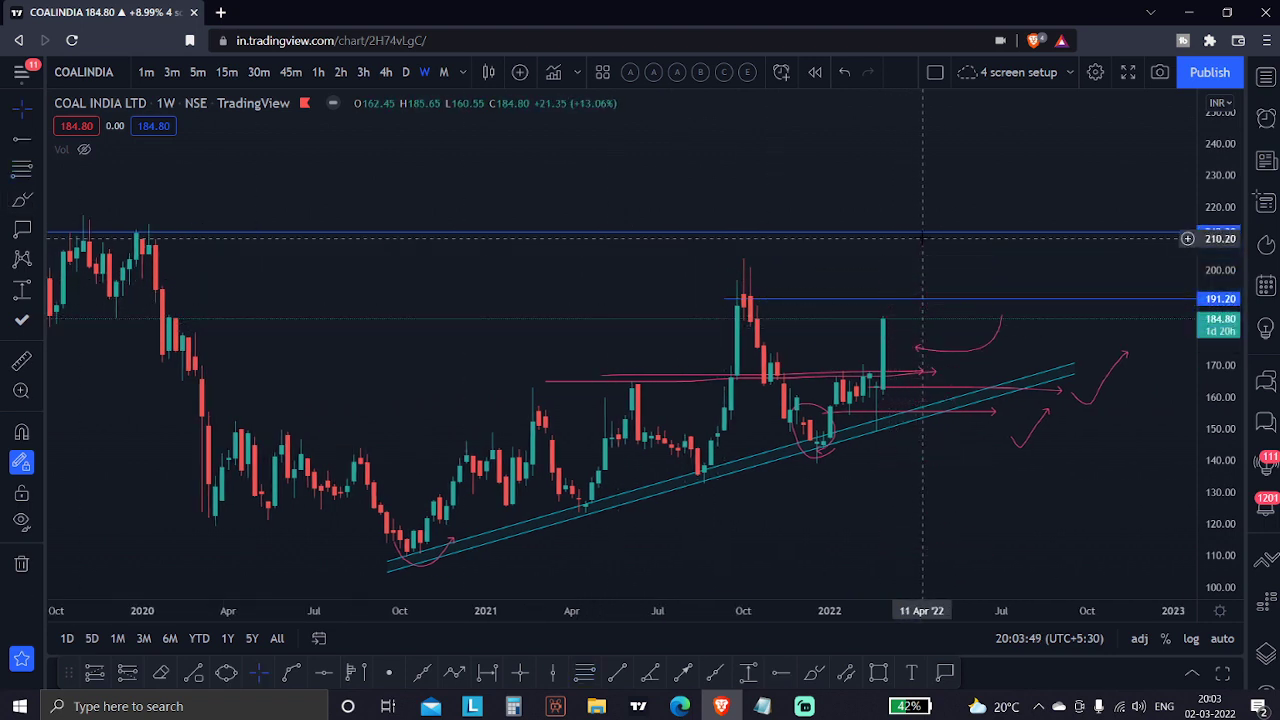
Brush an arrow from the latest candle up to the 212.30 level, circle that target and point arrows at it
left_click(813, 672)
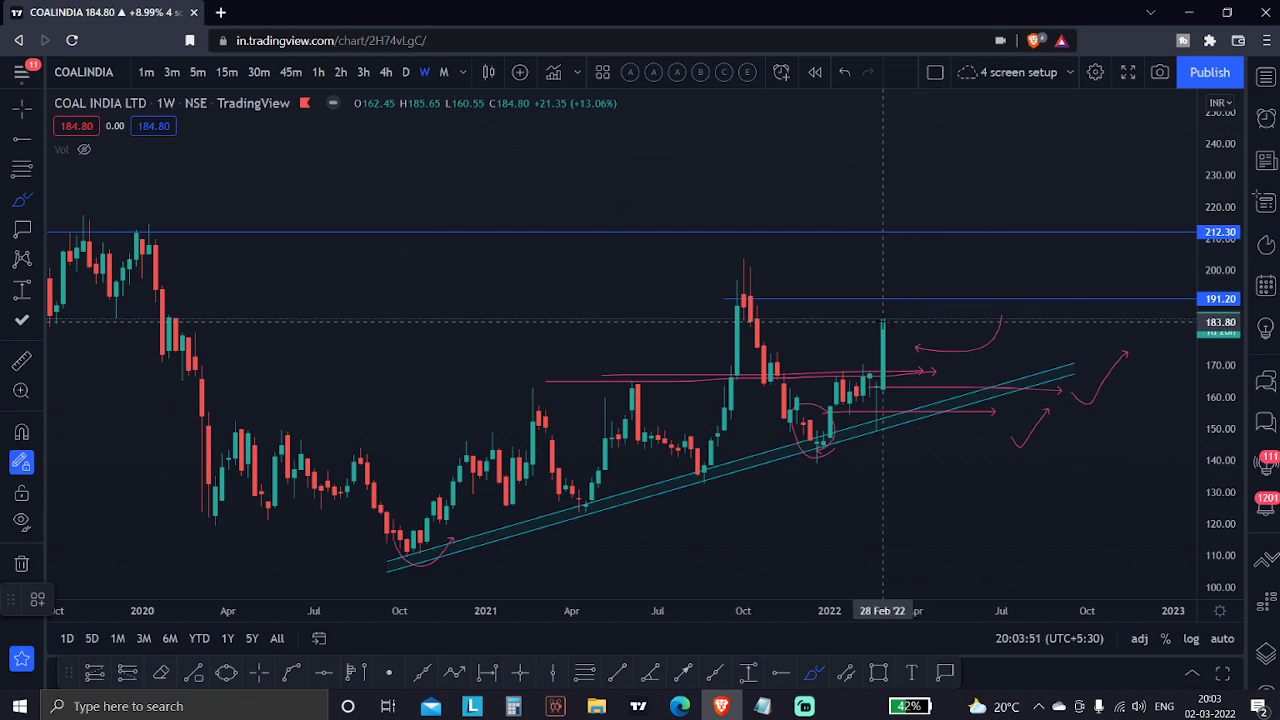
mouse_move(885, 319)
left_mouse_down()
mouse_move(935, 236)
mouse_move(921, 227)
left_mouse_up()
left_click_drag(880, 158, 918, 202)
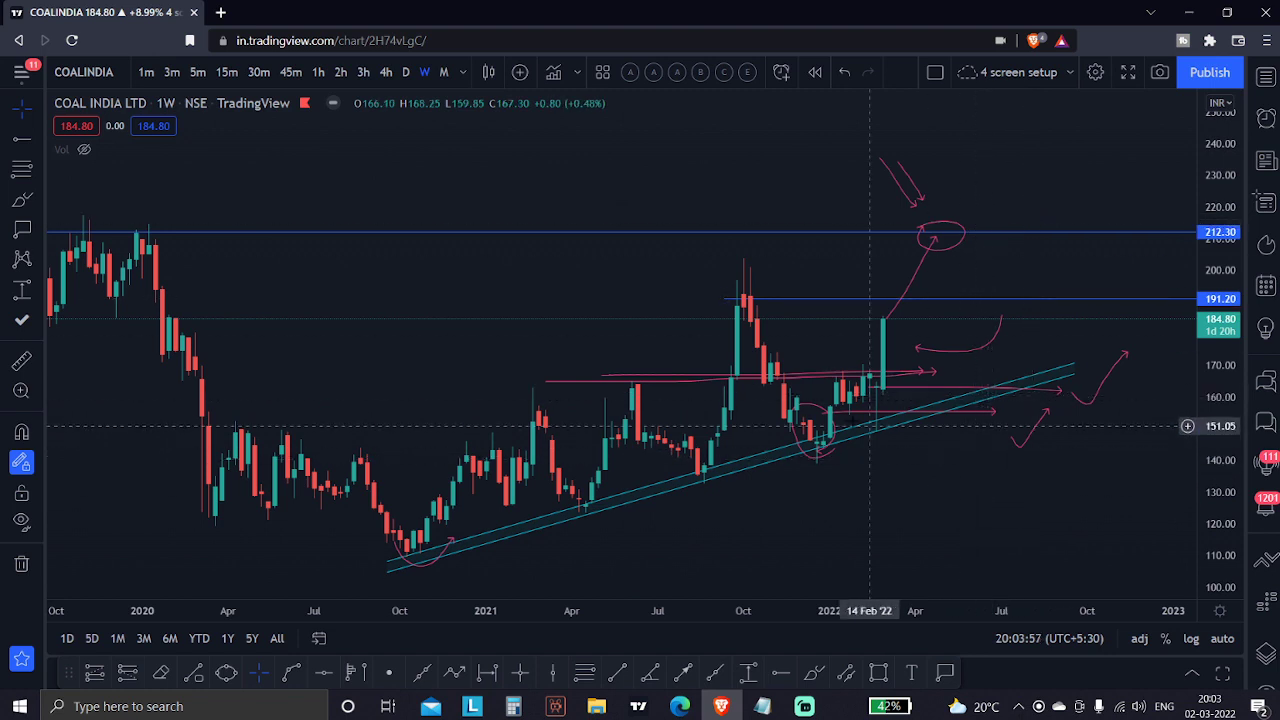
Circle the April 2021 low and June 2021 high with the brush, and draw horizontal arrows near 132 and 155
left_click(22, 200)
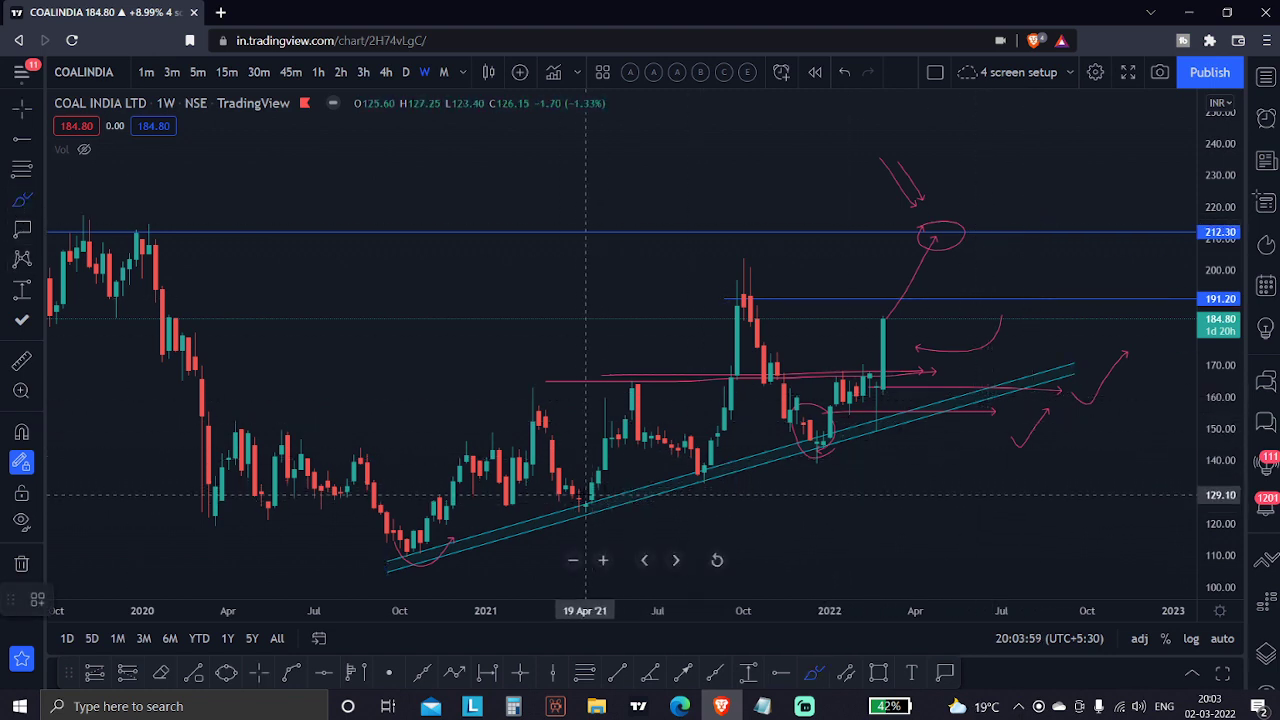
mouse_move(578, 483)
left_mouse_down()
mouse_move(568, 508)
mouse_move(590, 514)
mouse_move(618, 486)
left_mouse_up()
left_click_drag(830, 486, 862, 486)
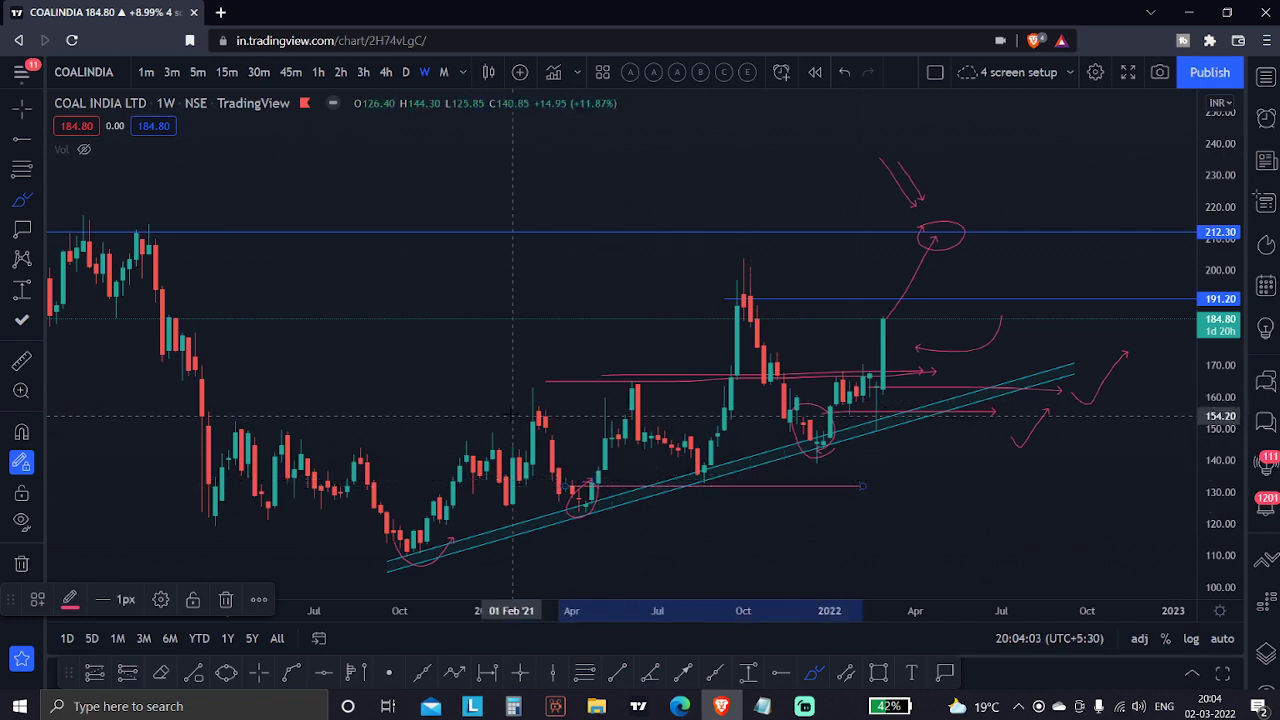
left_click_drag(517, 413, 770, 412)
mouse_move(618, 383)
left_mouse_down()
mouse_move(634, 412)
mouse_move(637, 380)
left_mouse_up()
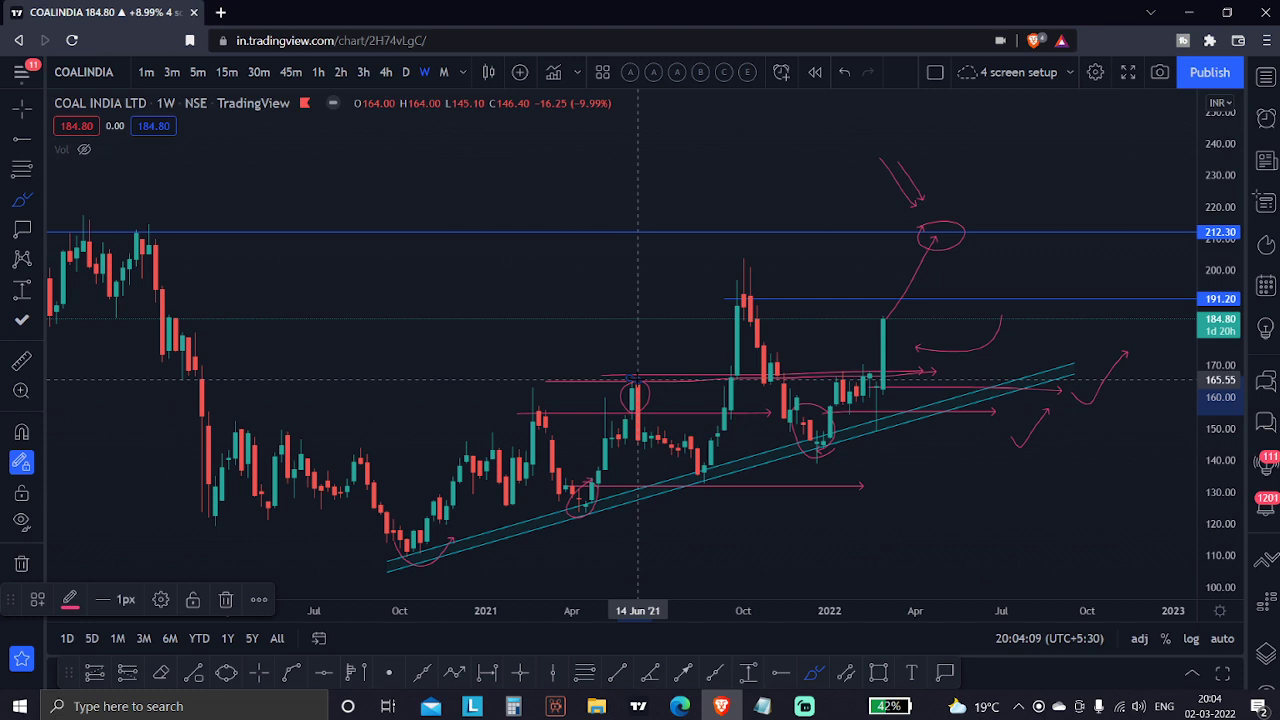
Undo the brushed marks and both horizontal rays, keeping the rising channel and the arc under the October 2020 low
key("ctrl+z")
key("ctrl+z")
key("ctrl+z")
key("ctrl+z")
key("ctrl+z")
key("ctrl+z")
key("ctrl+z")
key("ctrl+z")
key("ctrl+z")
key("ctrl+z")
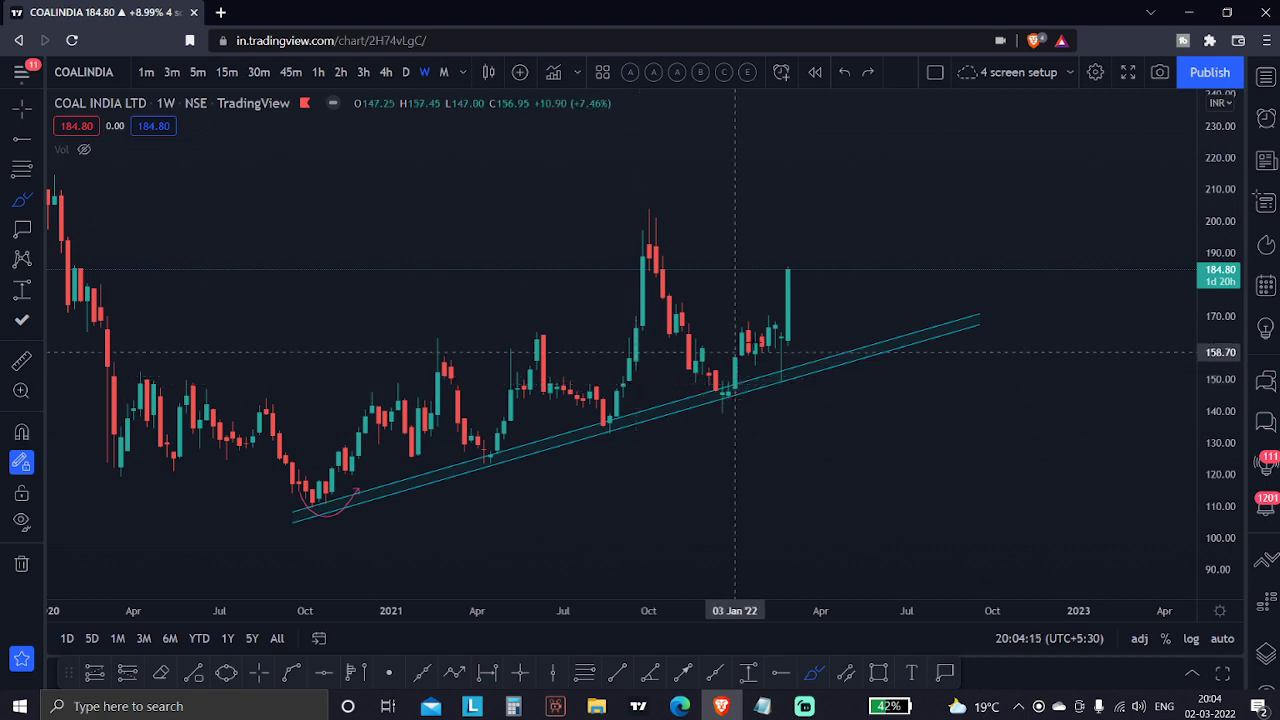
Brush a circle at the November 2021 rejection, an ellipse along the resistance near 170 and an arrow toward the breakout candle
key("Escape")
left_click_drag(855, 236, 832, 257)
left_click(22, 199)
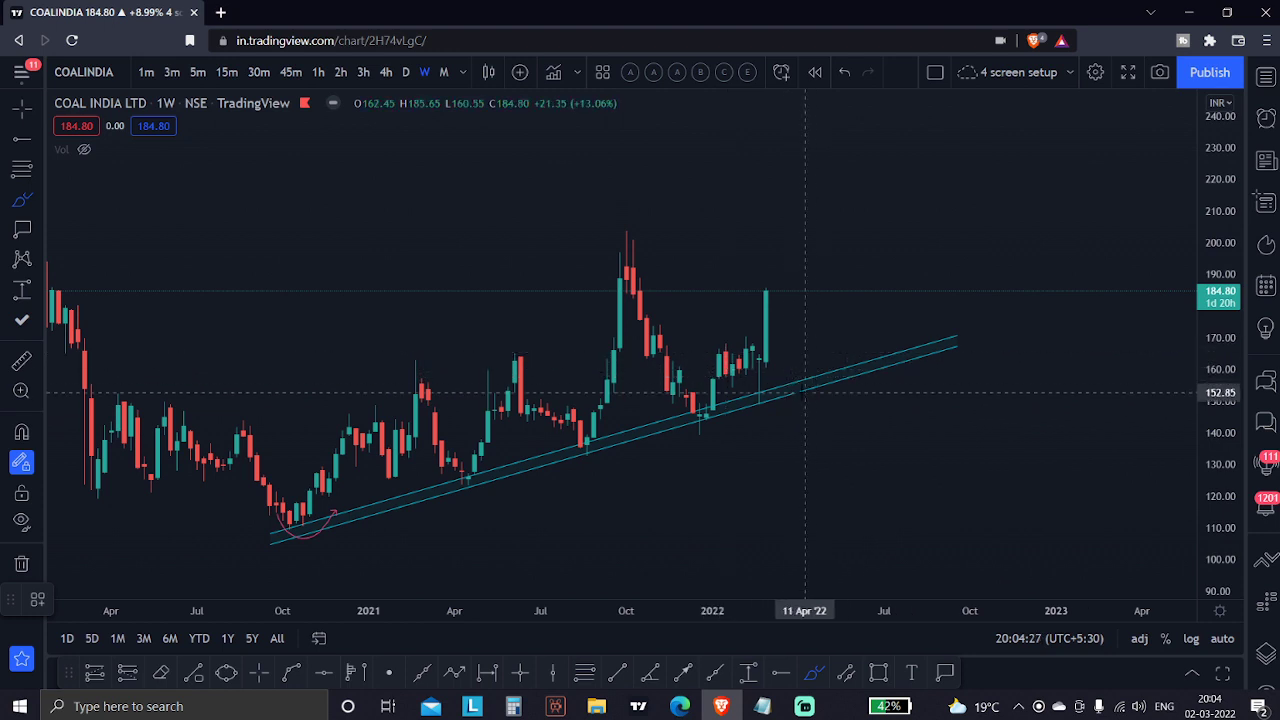
left_click(658, 352)
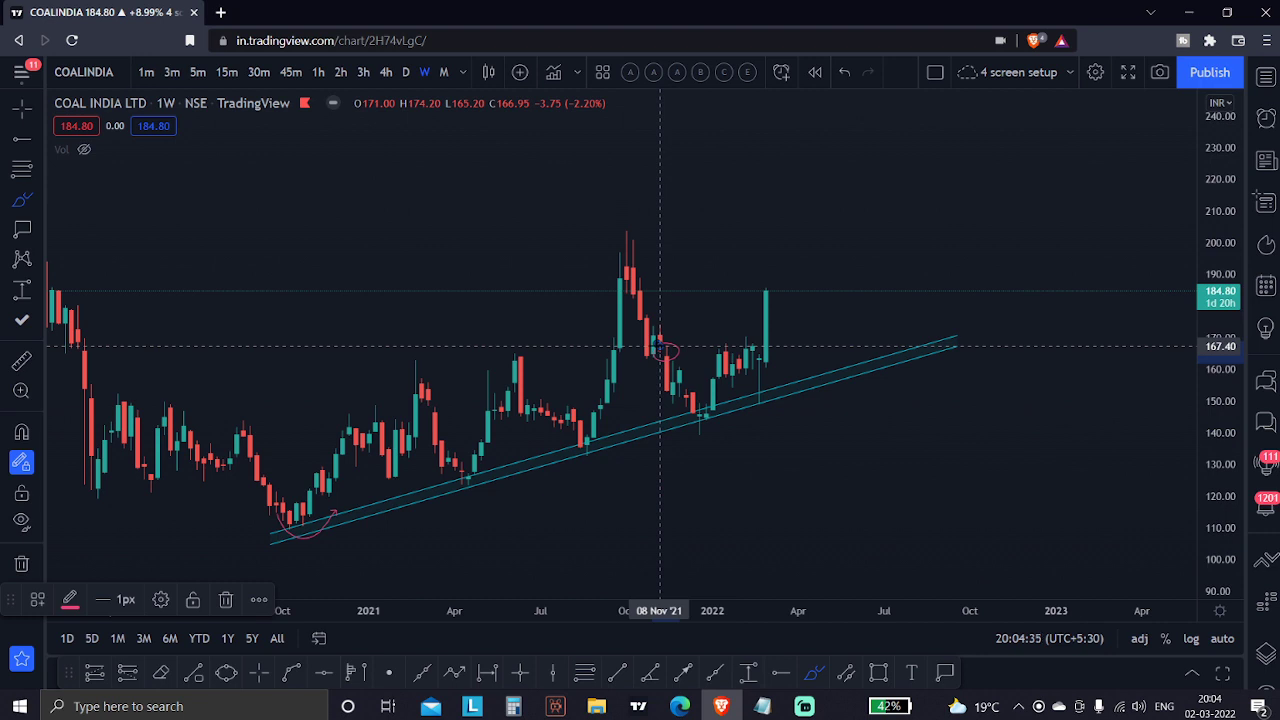
mouse_move(660, 336)
left_mouse_down()
mouse_move(737, 334)
mouse_move(766, 352)
mouse_move(660, 350)
left_mouse_up()
left_click_drag(855, 339, 806, 319)
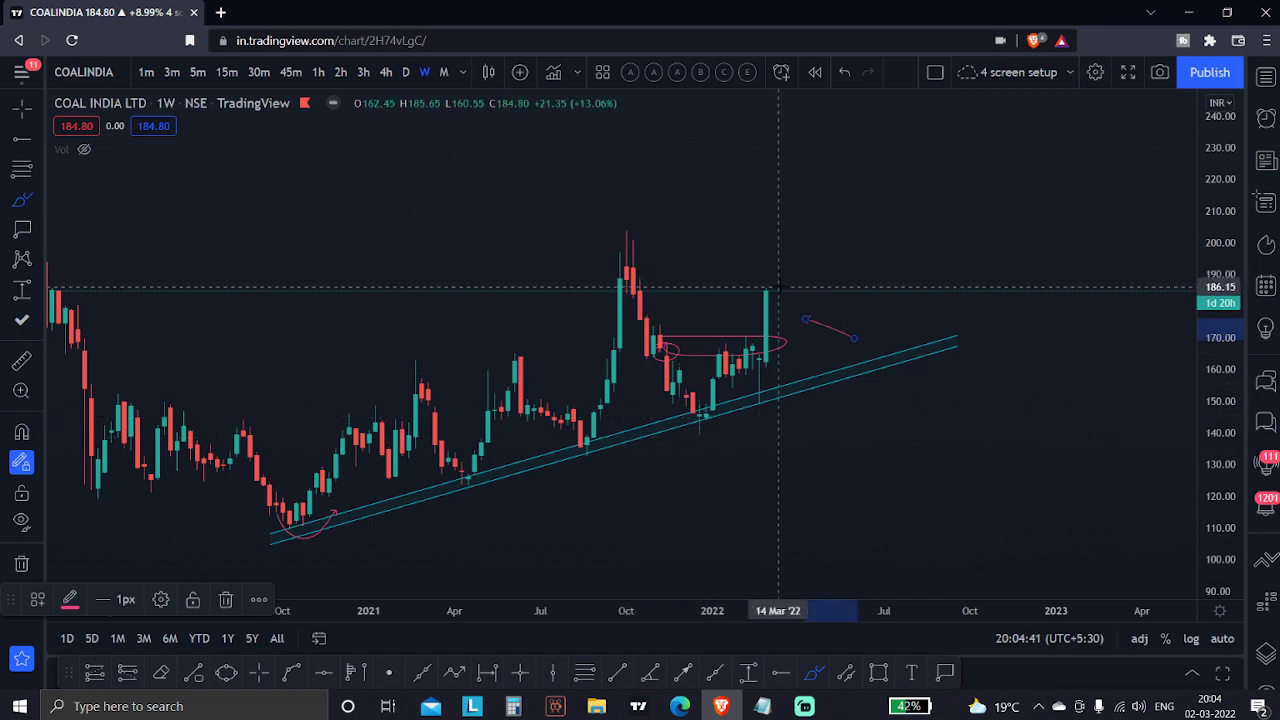
Brush an arrow from the latest weekly candle up to about 231 and arrows down to about 162 near the rising channel
left_click_drag(768, 290, 830, 145)
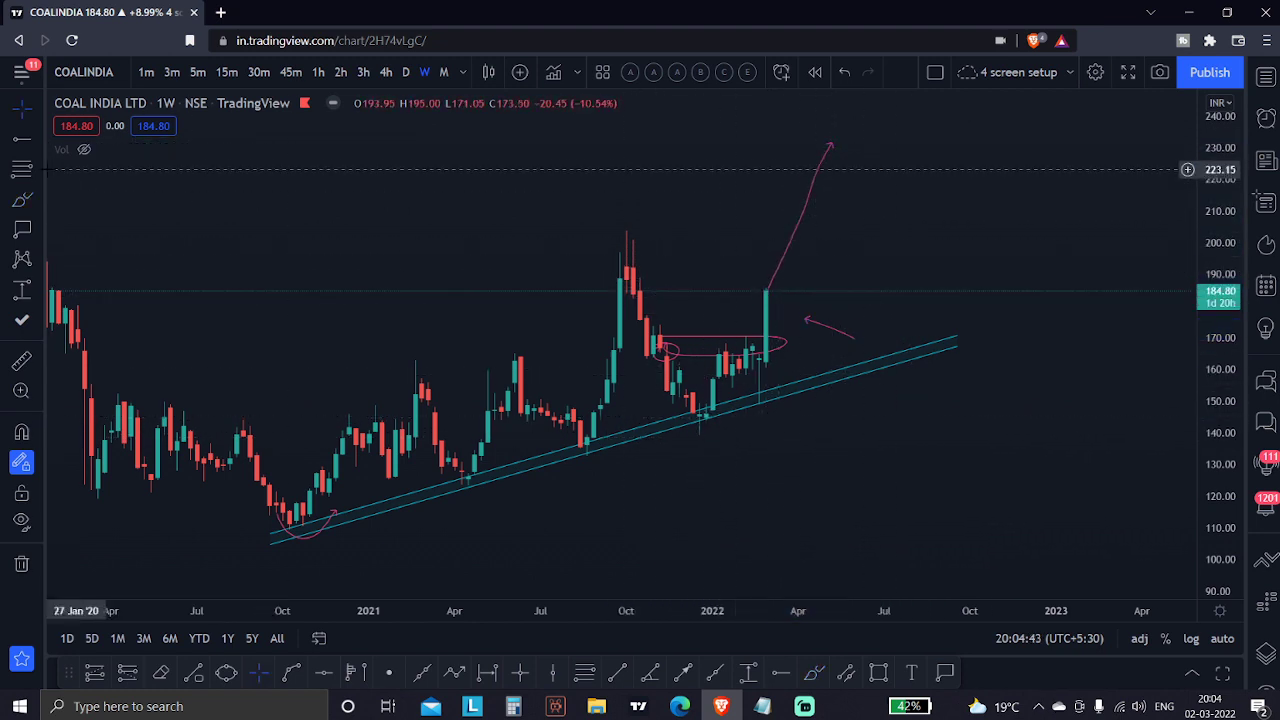
left_click_drag(766, 289, 858, 363)
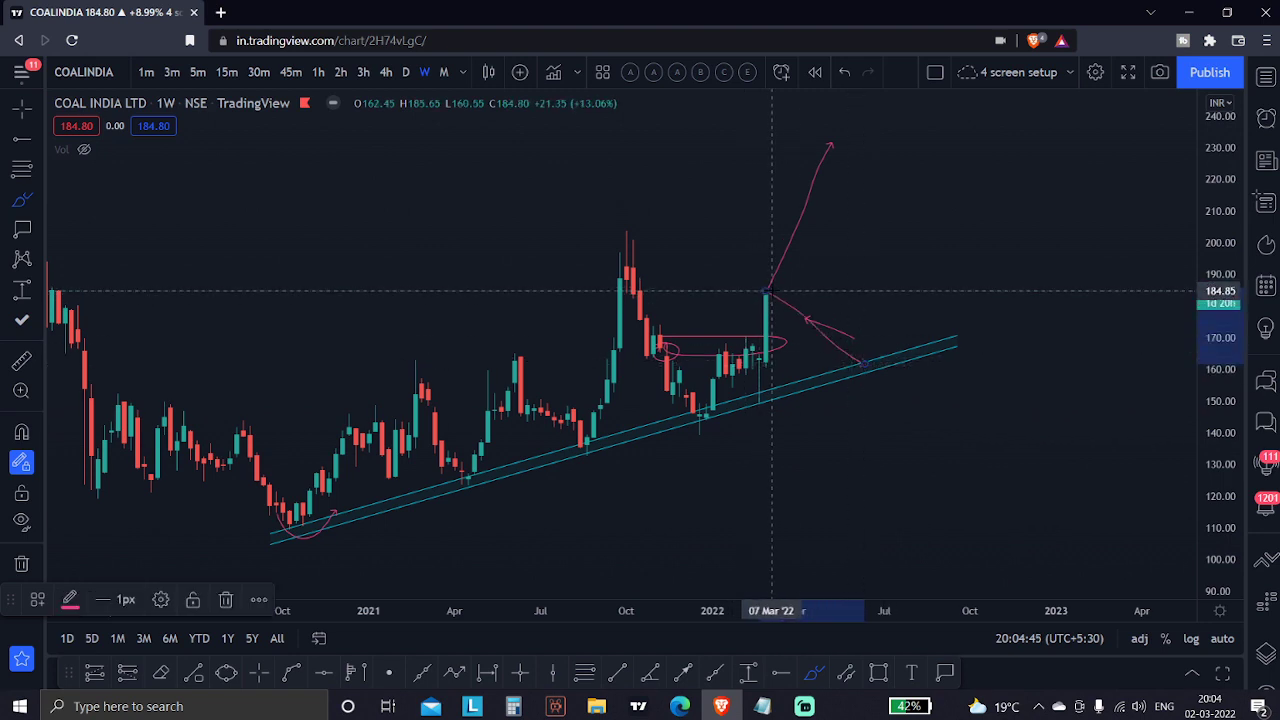
left_click_drag(775, 292, 877, 357)
left_click_drag(870, 352, 865, 351)
Clear the brushed marks around the breakout and switch the COALINDIA chart to the 1D timeframe
key("Escape")
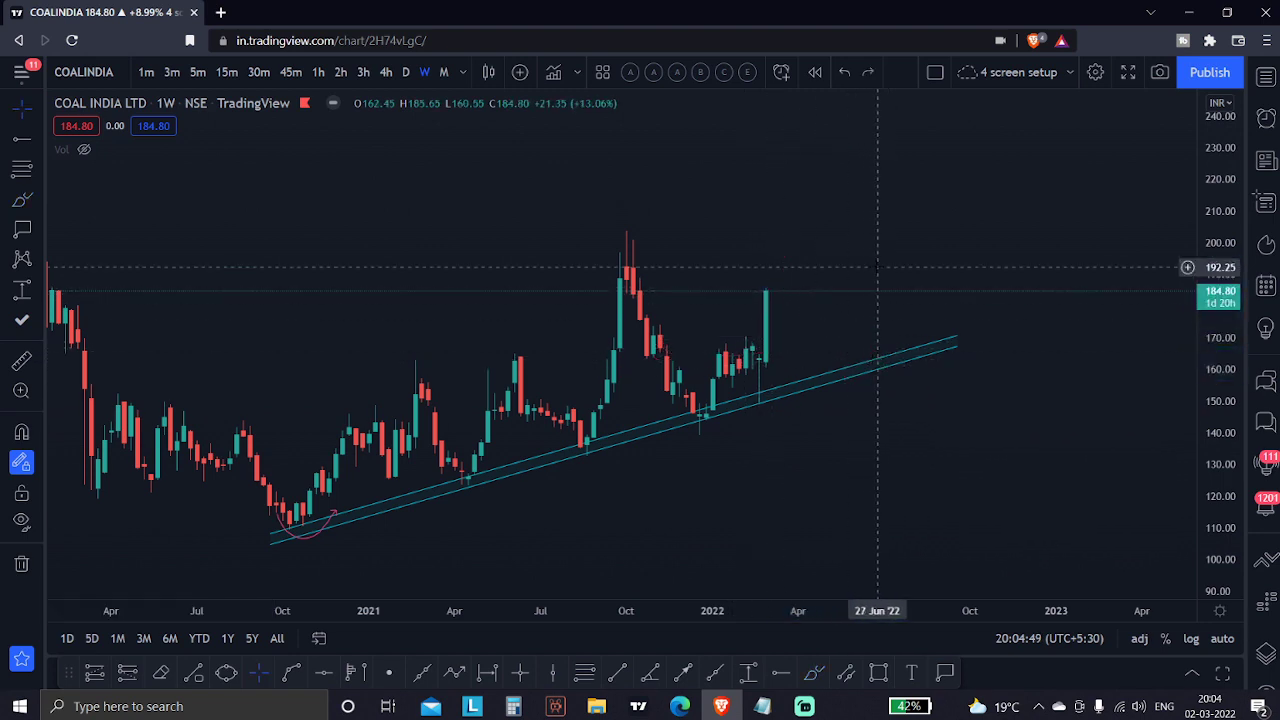
type("1D")
key("Return")
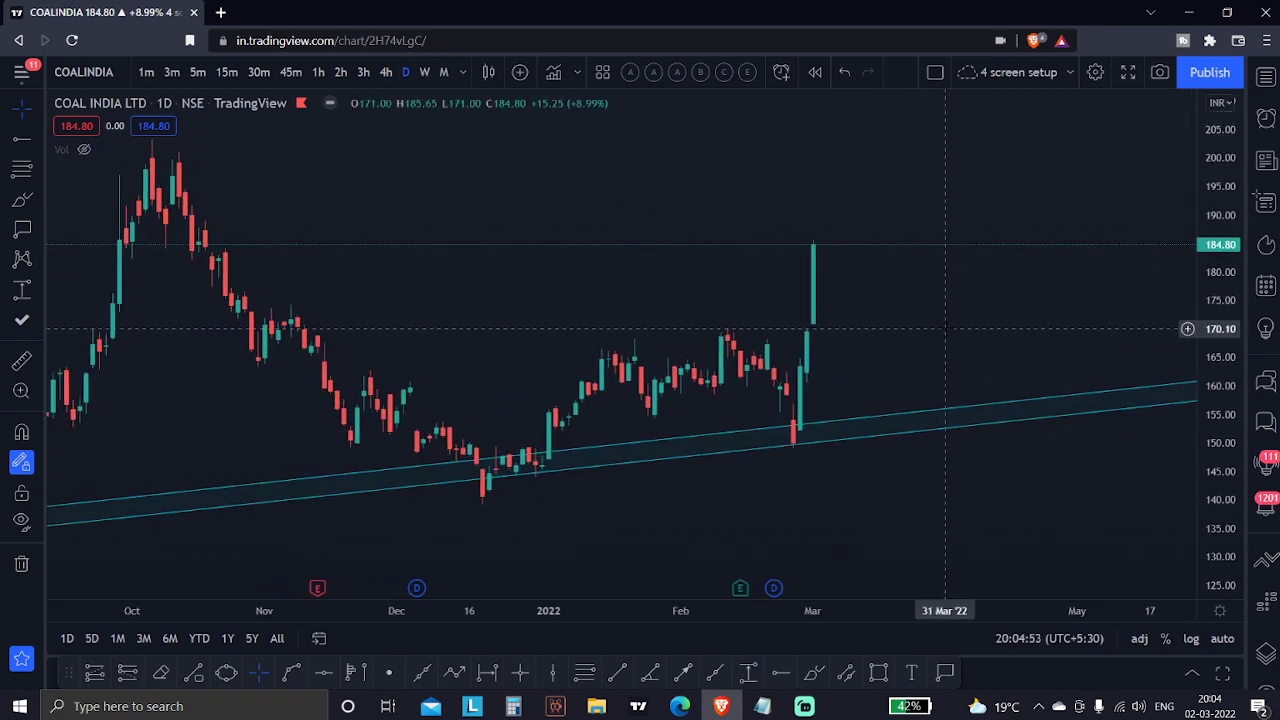
Place price labels on the January and February 2022 swings at 154.40, 164.05, 155.10, 168.35, 149.80 and 163.50
left_click(39, 139)
left_click(100, 158)
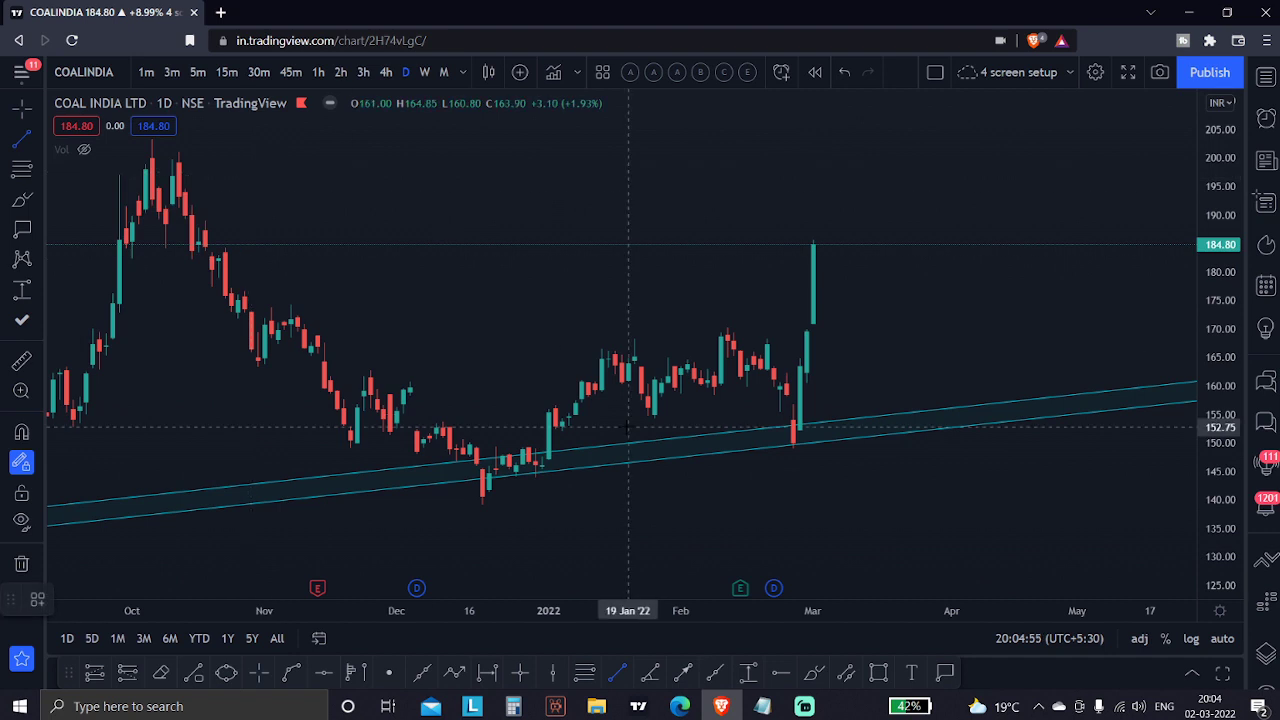
left_click(22, 228)
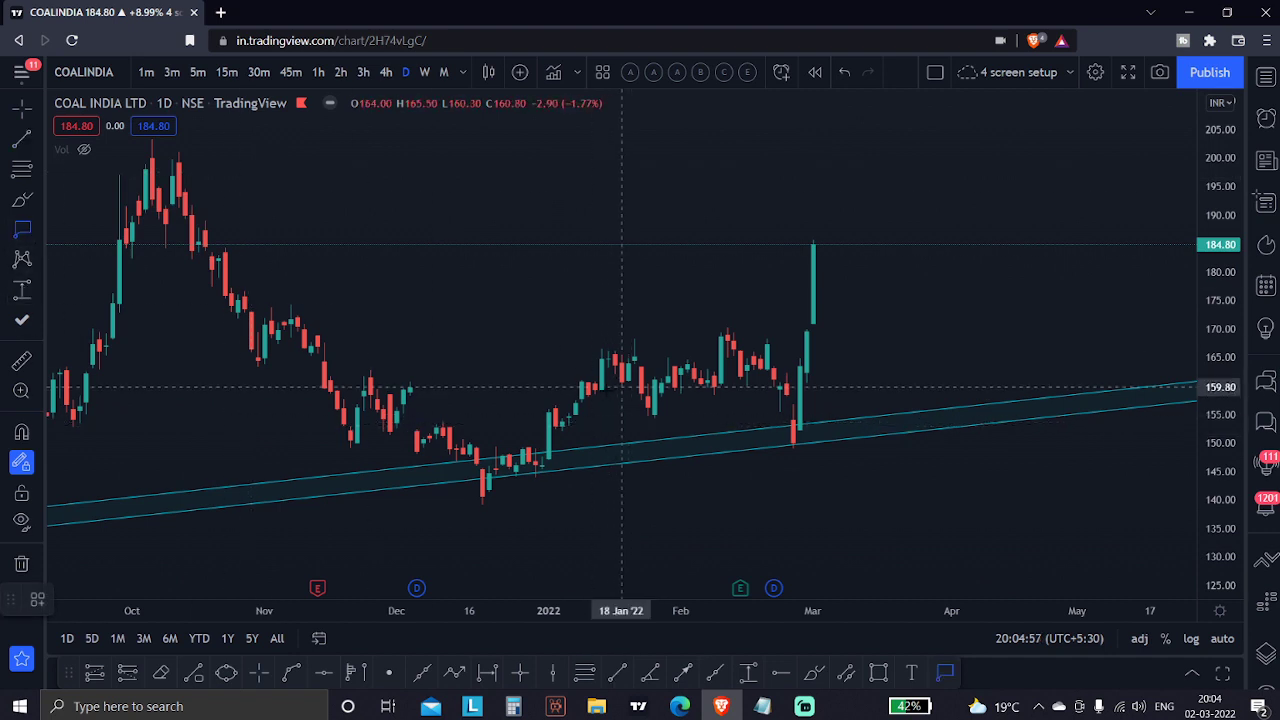
left_click(555, 418)
left_click(609, 363)
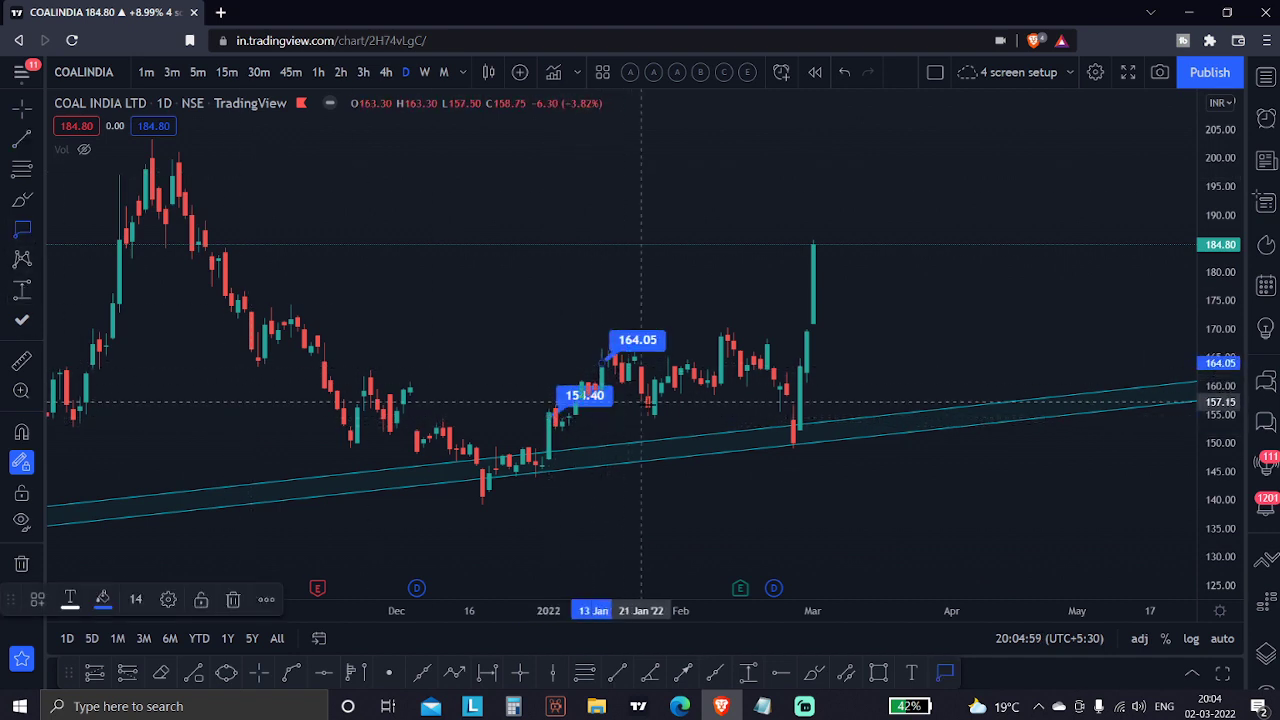
left_click(661, 414)
left_click(731, 333)
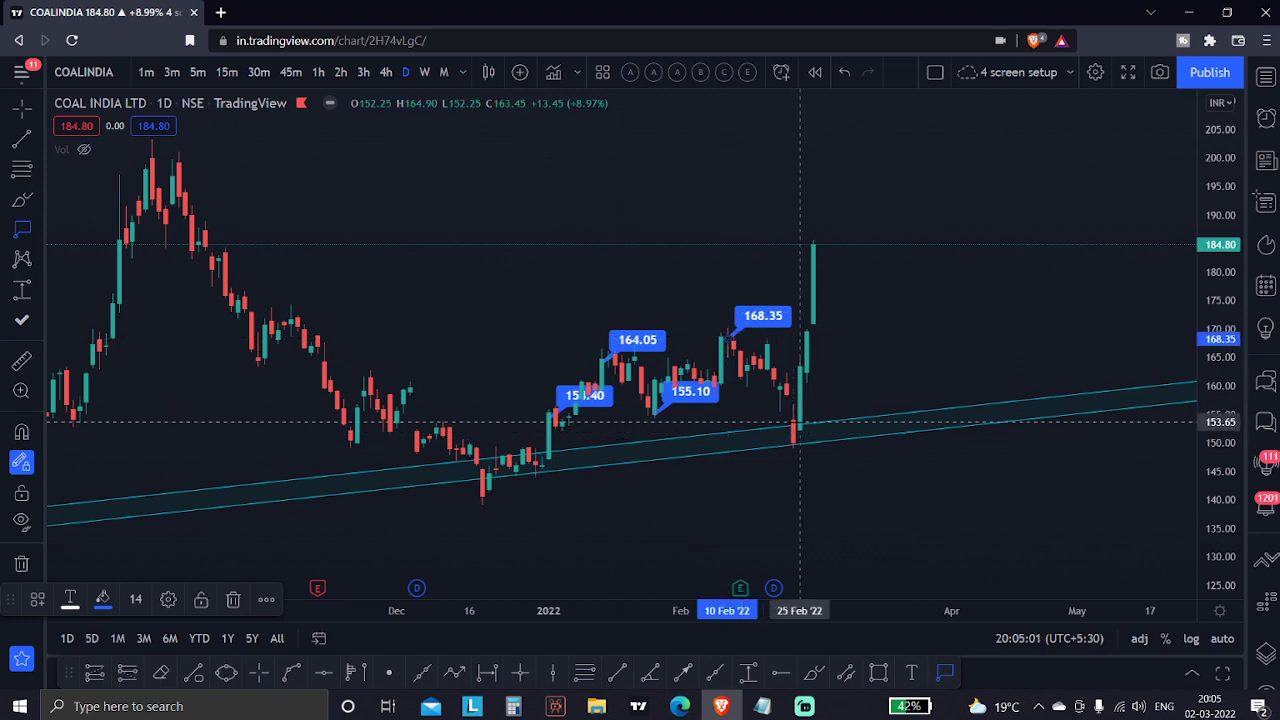
left_click(793, 443)
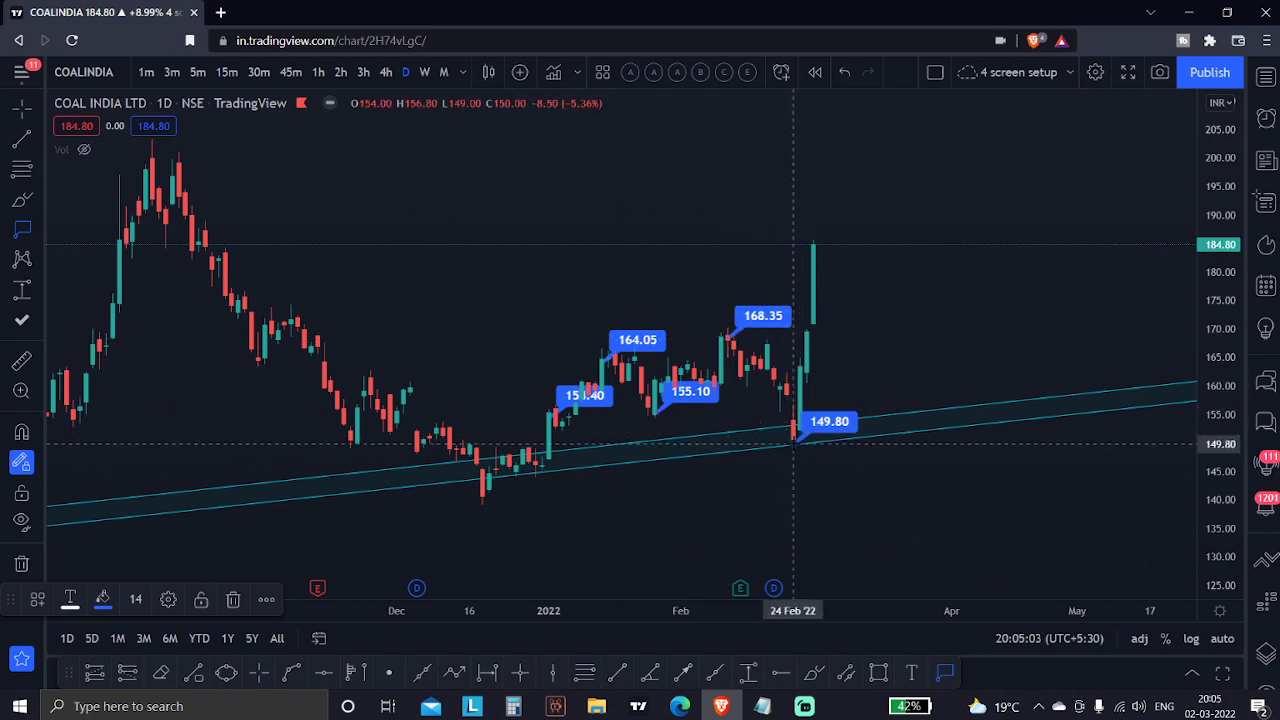
left_click(800, 365)
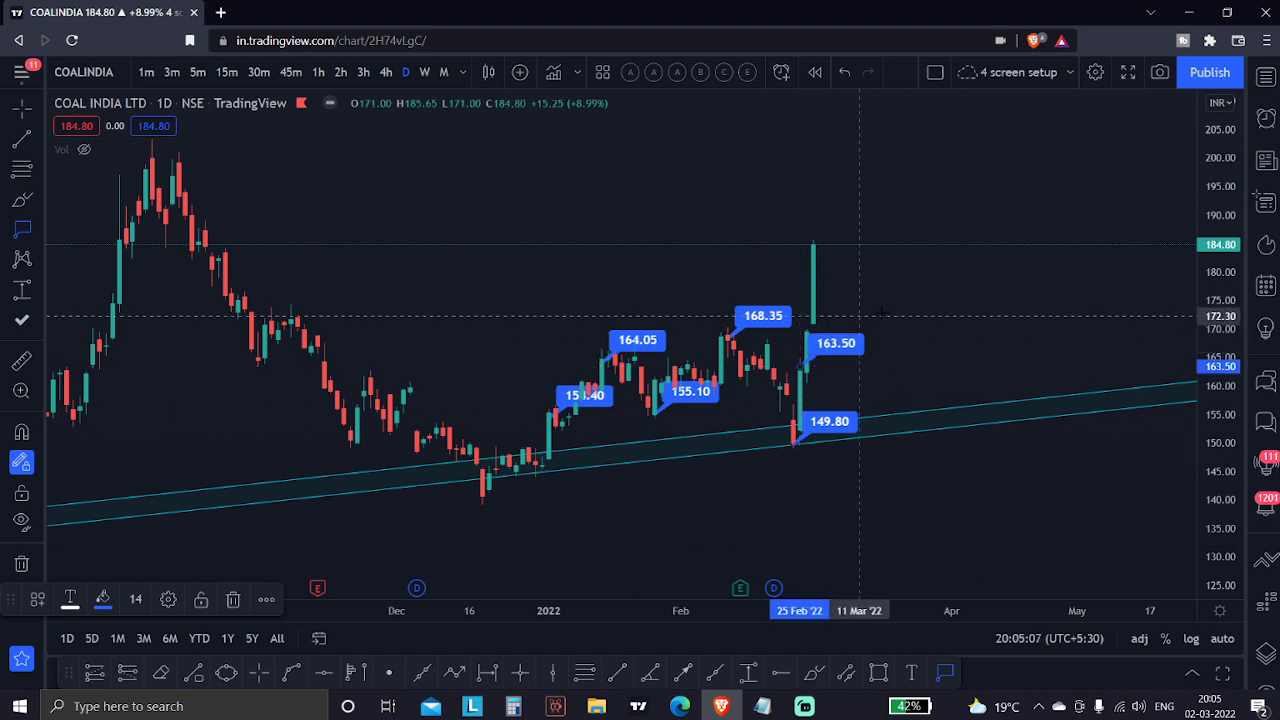
Brush a short horizontal arrow at the latest close and a dip-and-rise arrow beside it reaching about 196
left_click(22, 200)
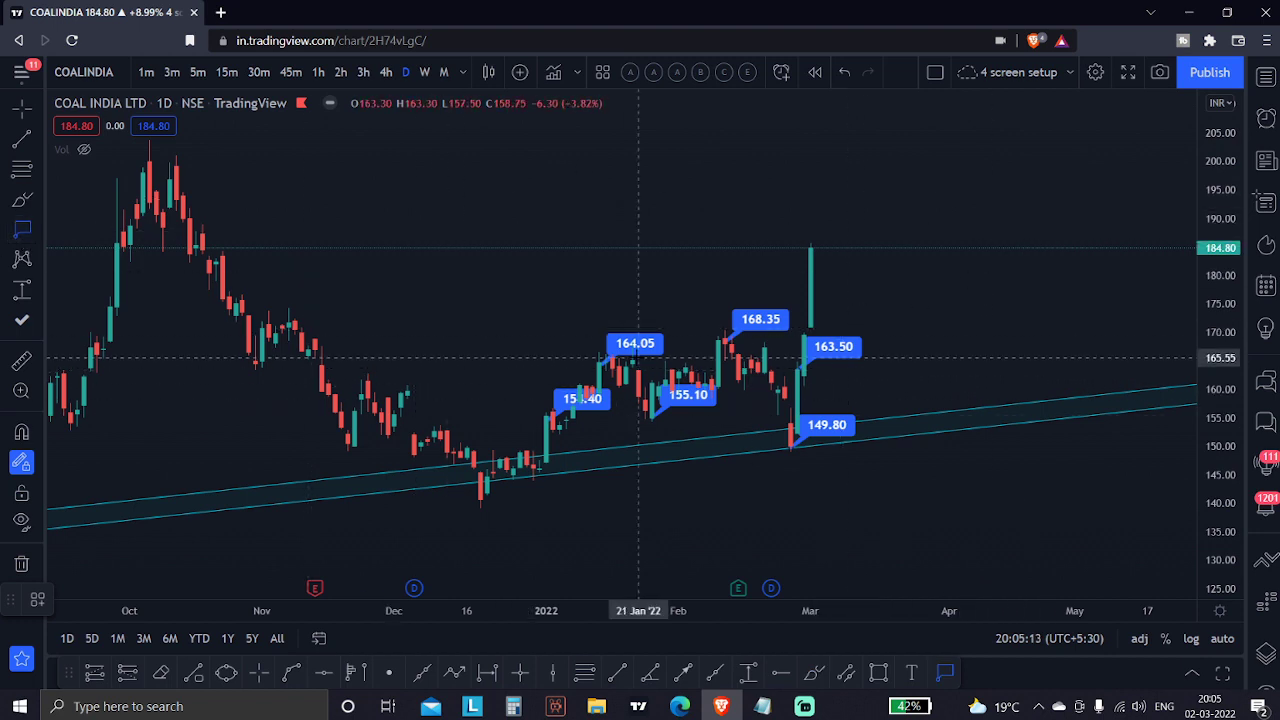
key("Escape")
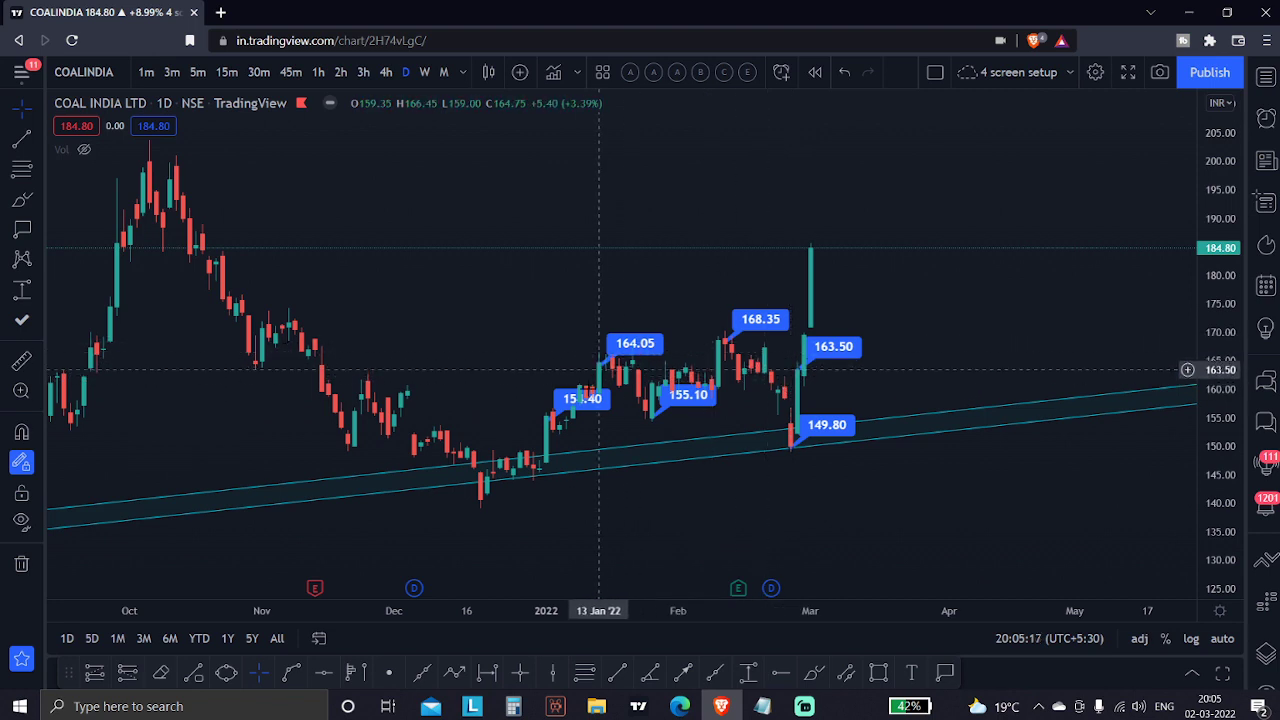
left_click(22, 199)
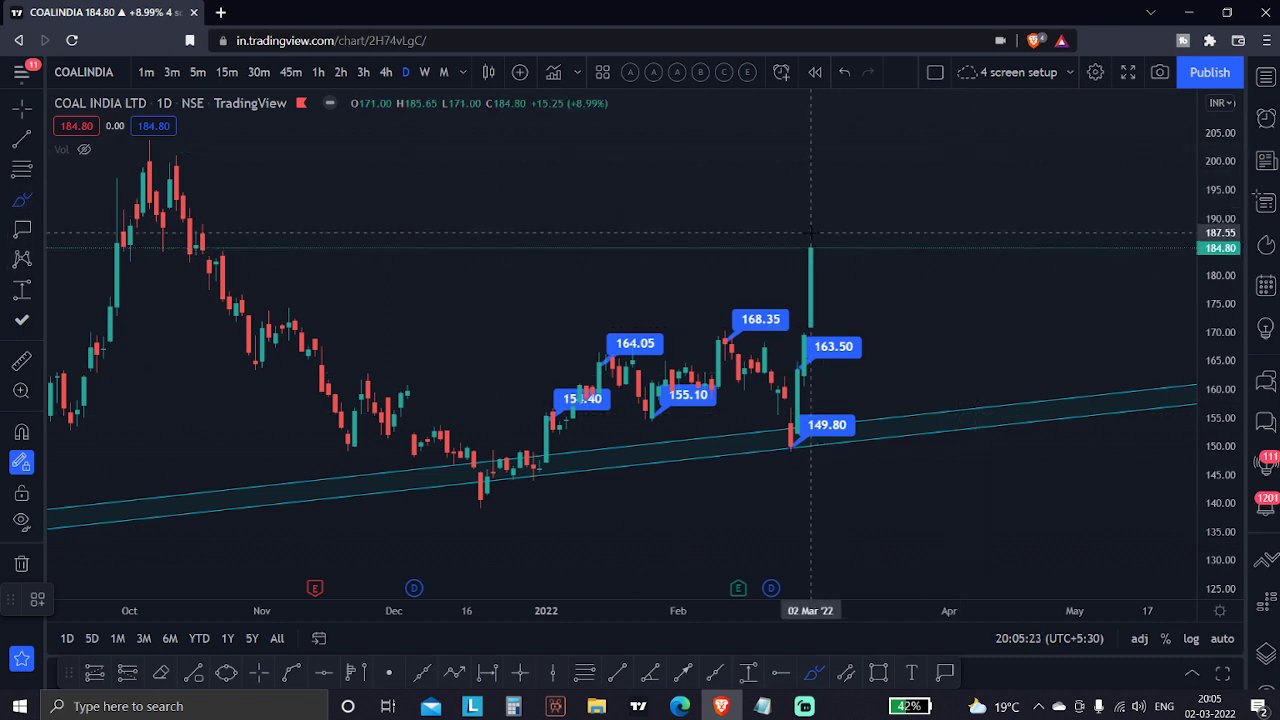
mouse_move(784, 251)
left_mouse_down()
mouse_move(857, 251)
mouse_move(897, 268)
mouse_move(969, 183)
left_mouse_up()
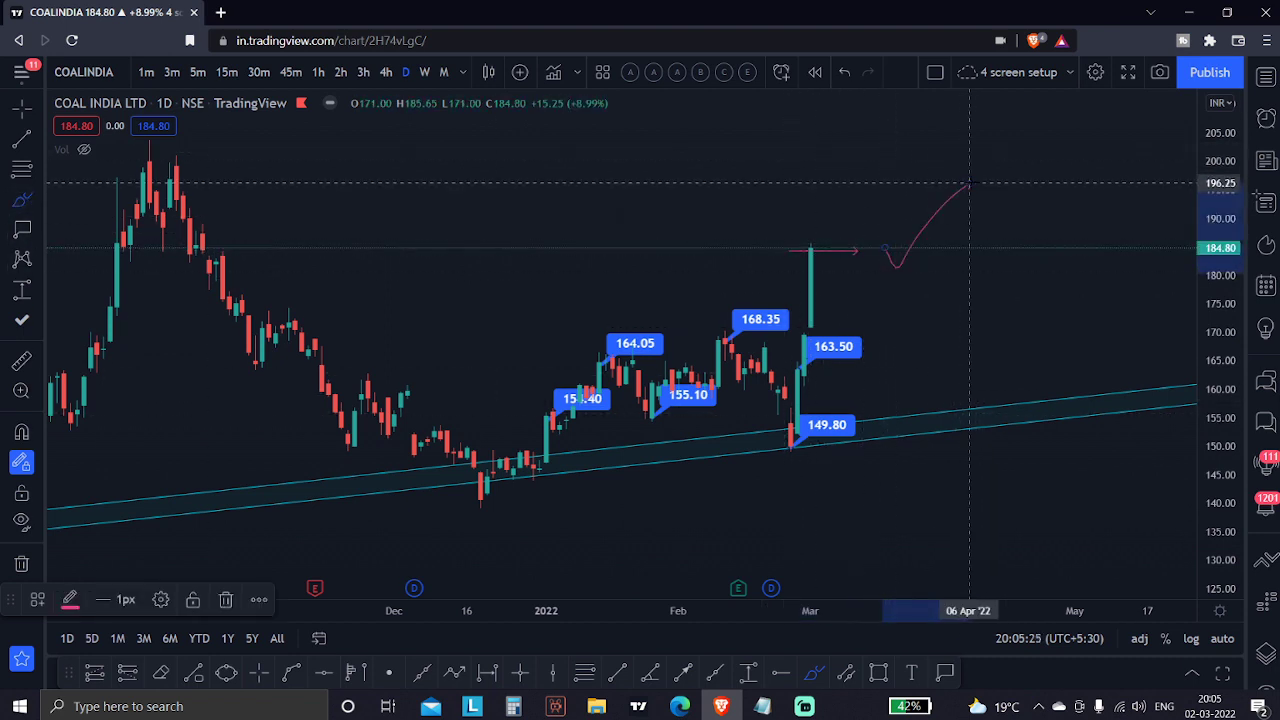
Brush a horizontal arrow near 170 below the latest candle and a long one near 201 from the October high
left_click(22, 200)
left_click_drag(800, 352, 890, 352)
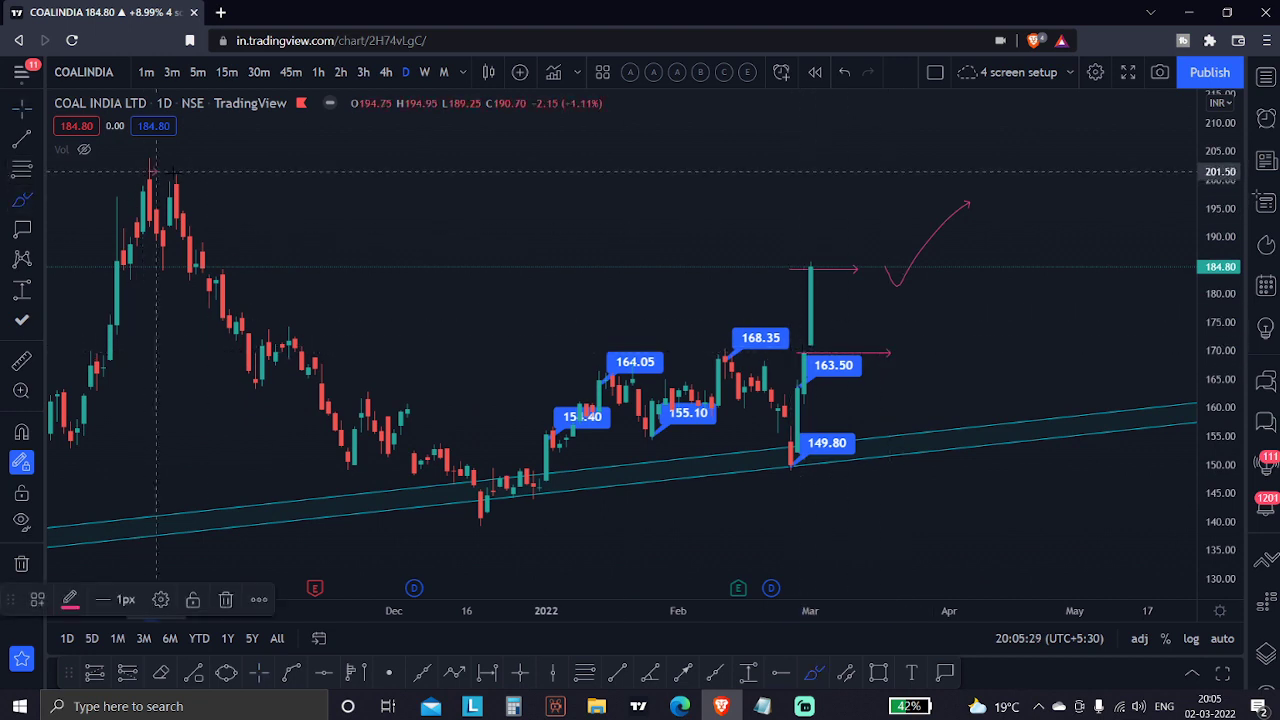
left_click_drag(150, 172, 950, 175)
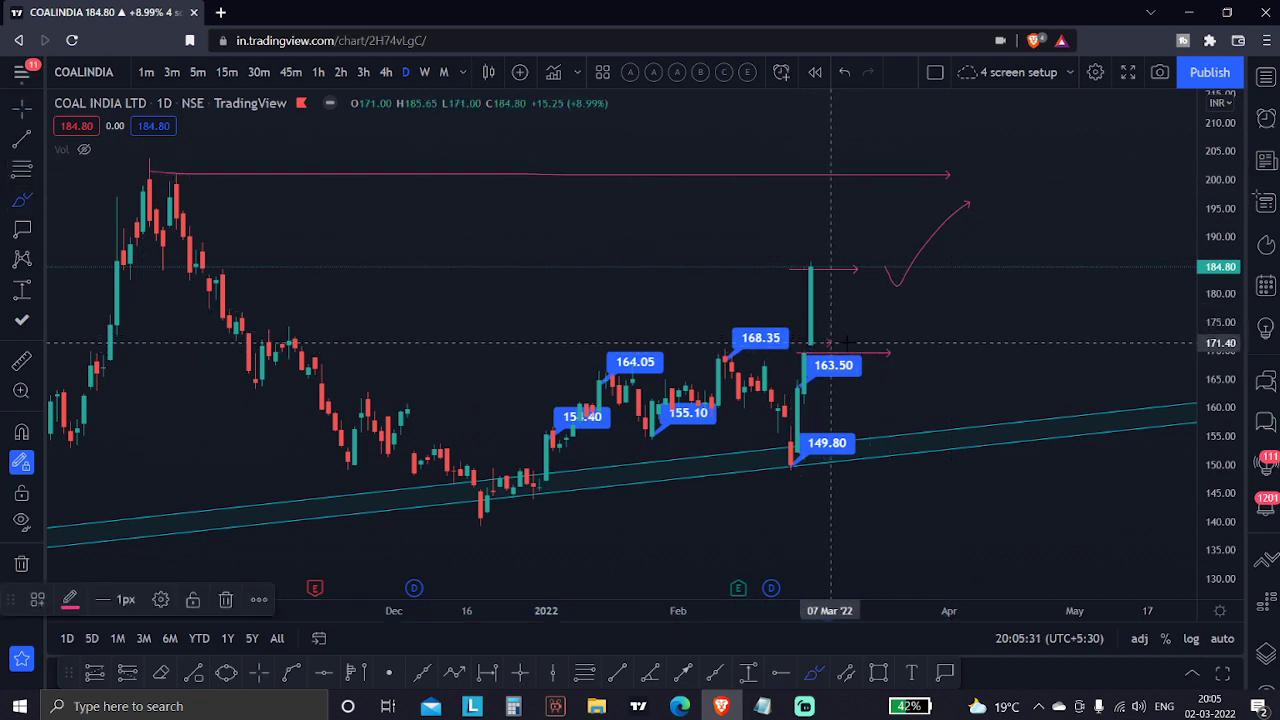
Brush a small mark at the gap near 171 and two falling arrows from the latest candle past that level
left_click_drag(846, 342, 822, 343)
left_click_drag(828, 280, 922, 362)
left_click_drag(820, 325, 910, 392)
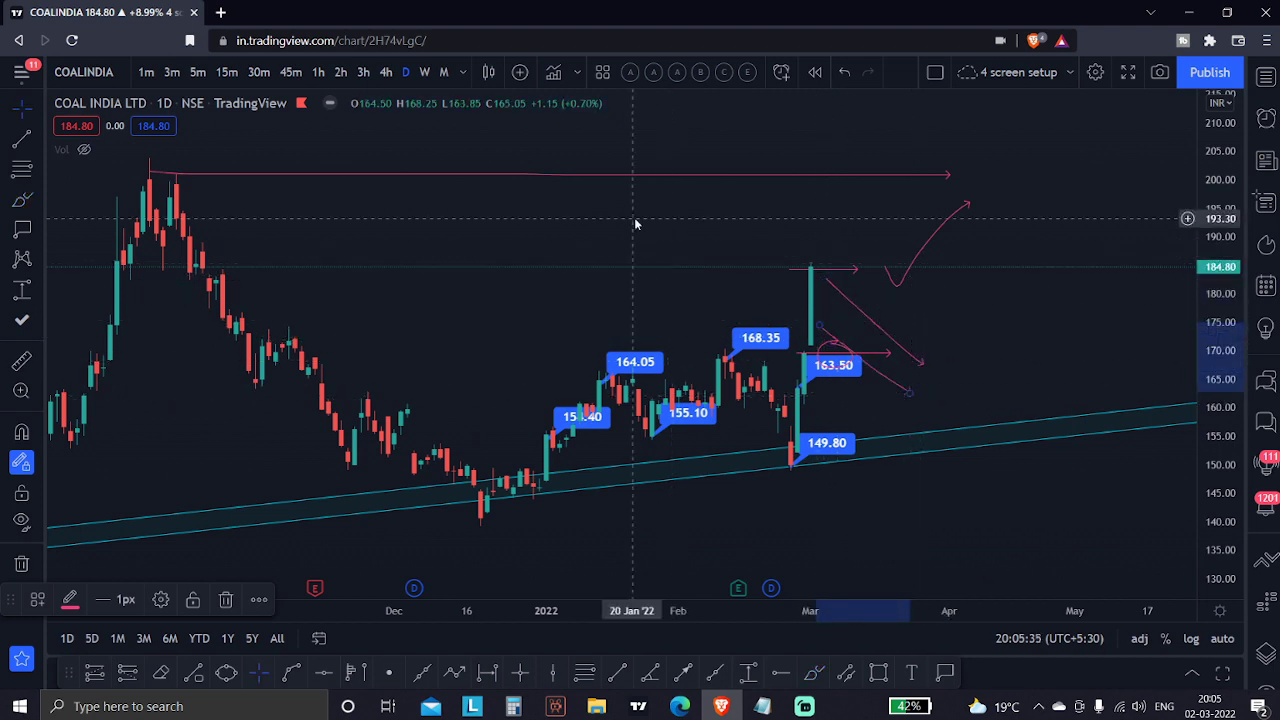
Remove all drawings and place a Fibonacci retracement from the late-February low at 149.25 up to the latest candle's high
right_click(634, 220)
left_click(710, 564)
left_click(585, 672)
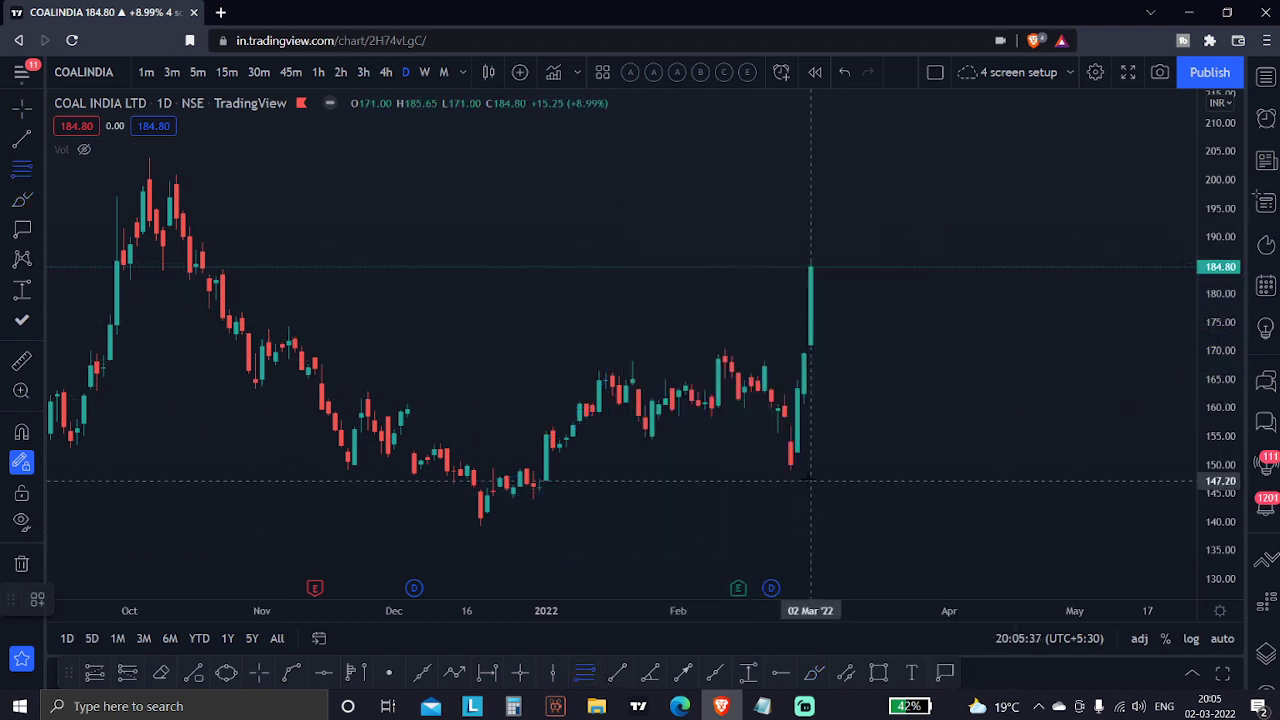
left_click(778, 469)
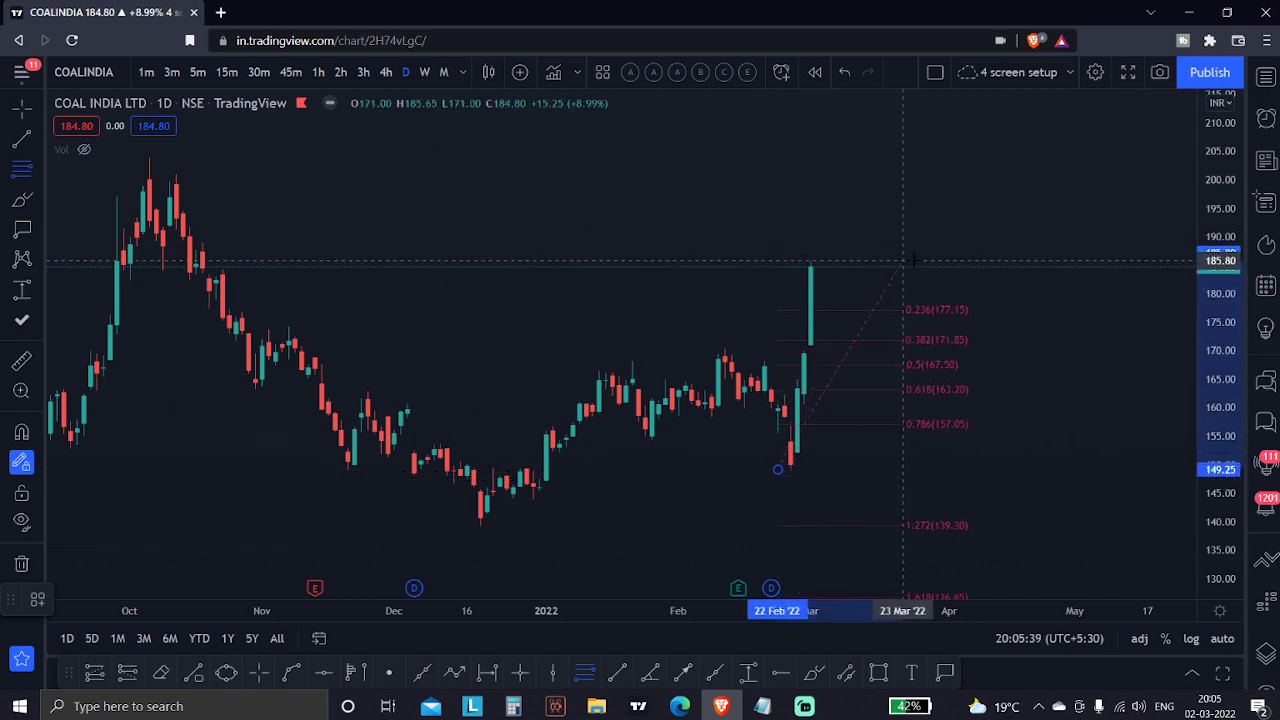
left_click(983, 265)
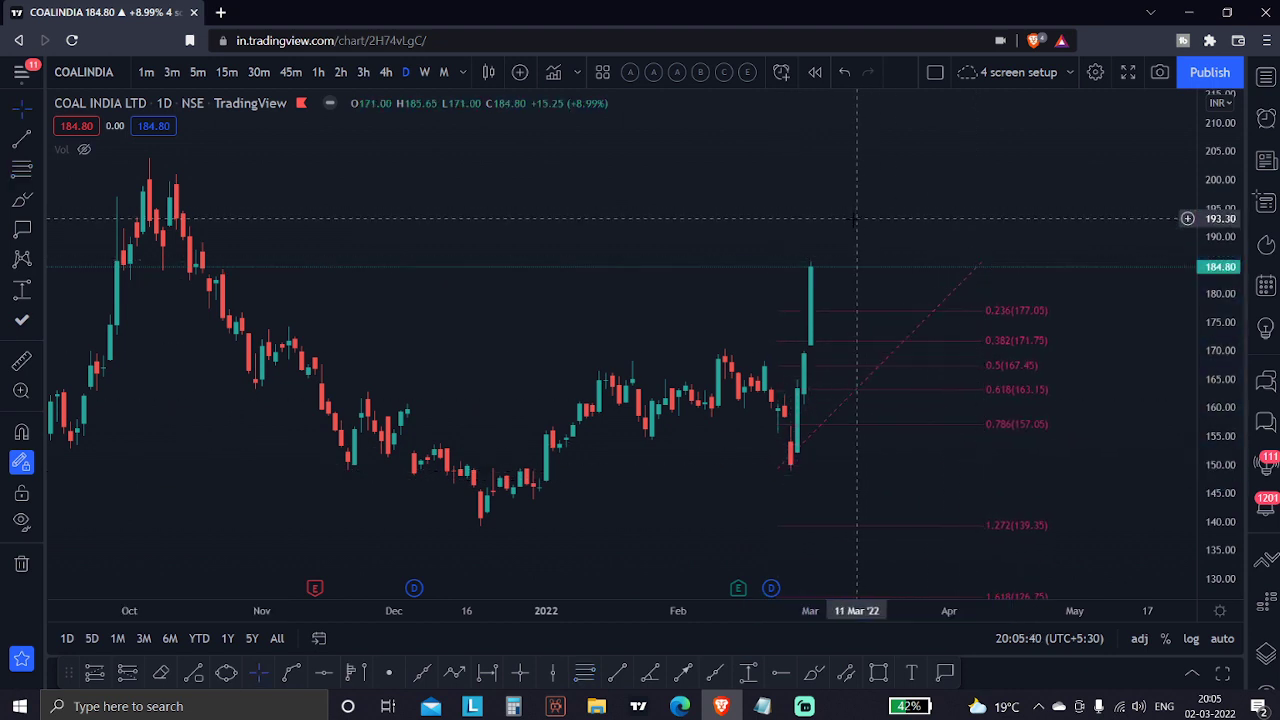
Circle the 0.5 (167.45) and 0.618 (163.15) retracement levels and brush two arrows falling from the latest candle toward them
left_click(22, 200)
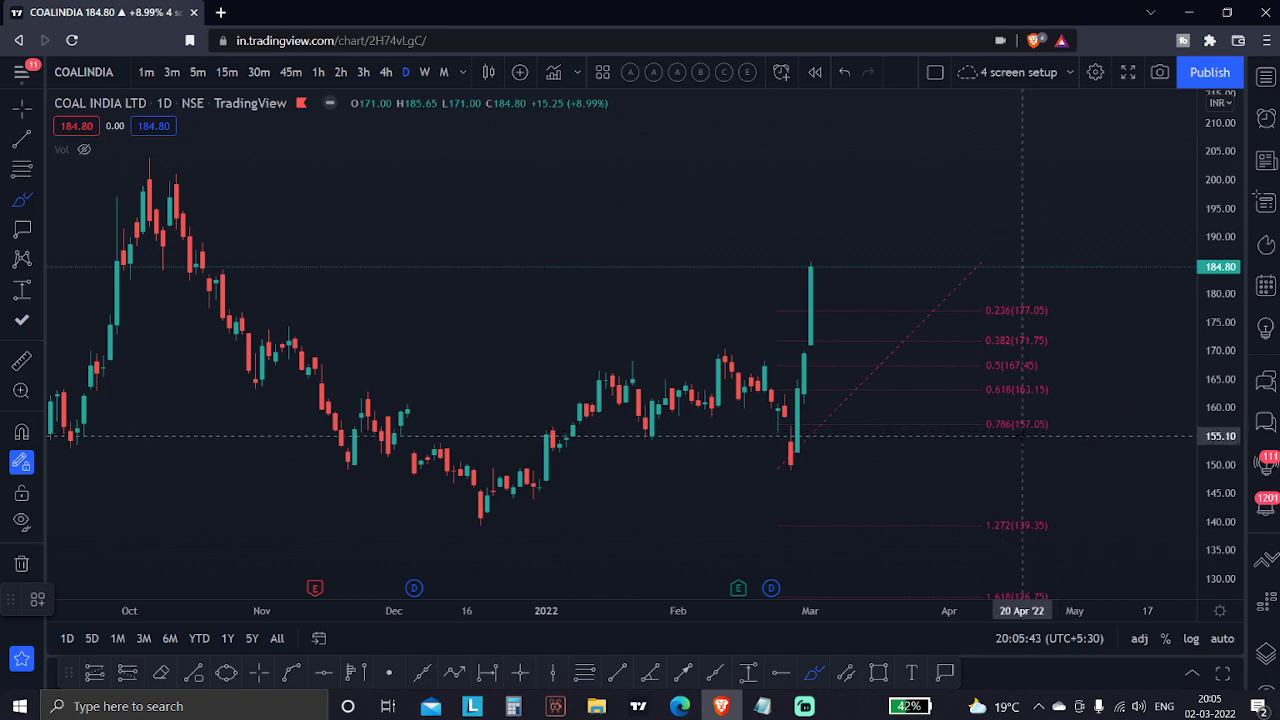
mouse_move(1029, 389)
left_mouse_down()
mouse_move(995, 372)
mouse_move(1000, 356)
mouse_move(995, 405)
mouse_move(1049, 378)
left_mouse_up()
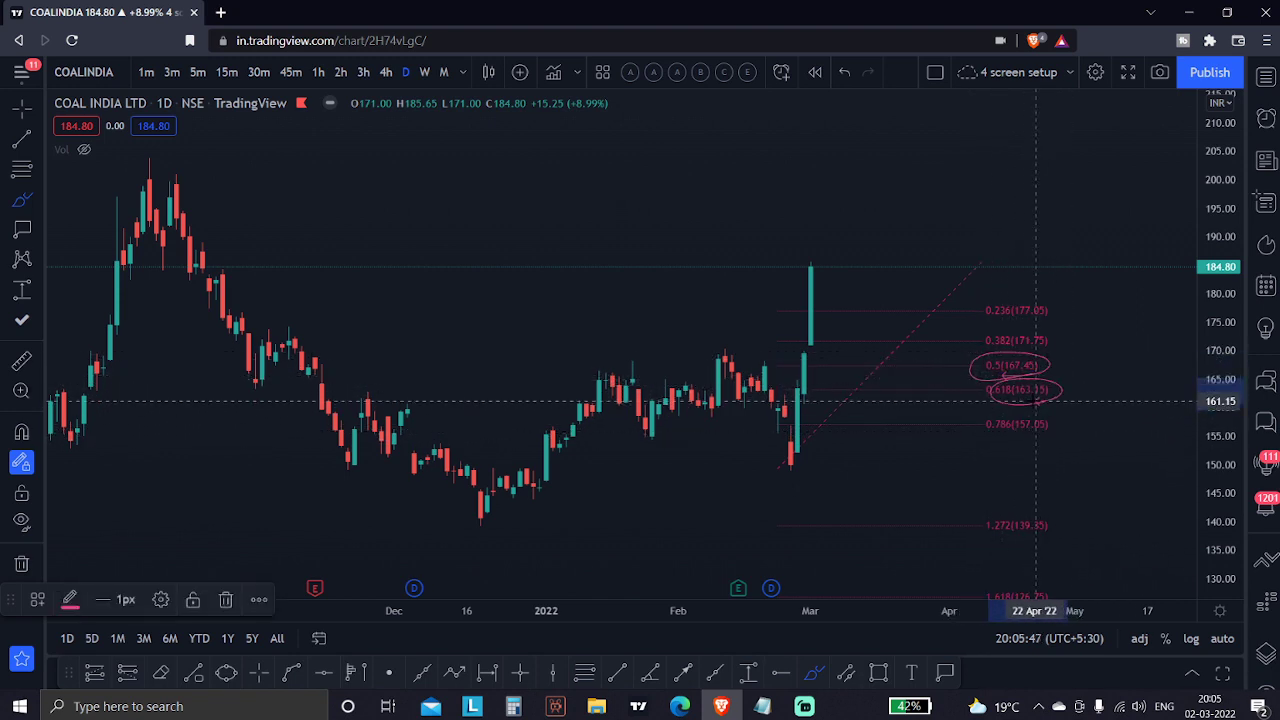
left_click_drag(817, 271, 922, 366)
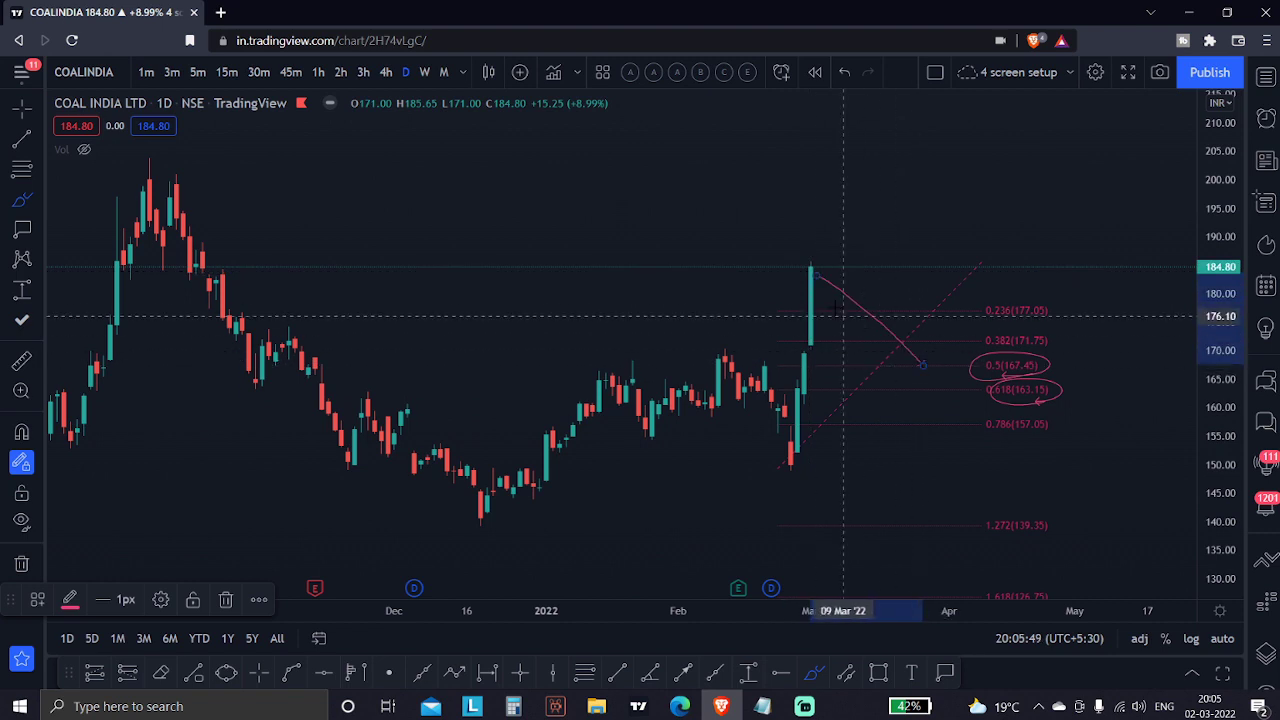
left_click_drag(814, 300, 930, 383)
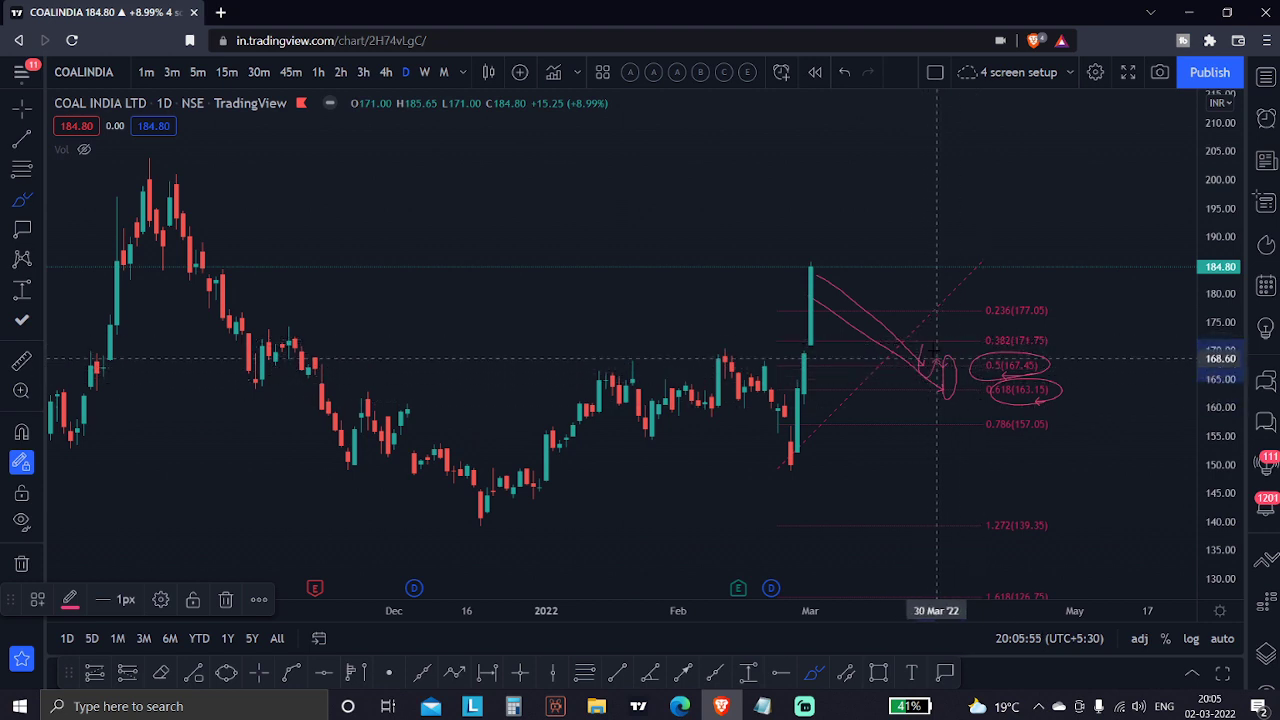
left_click(940, 236)
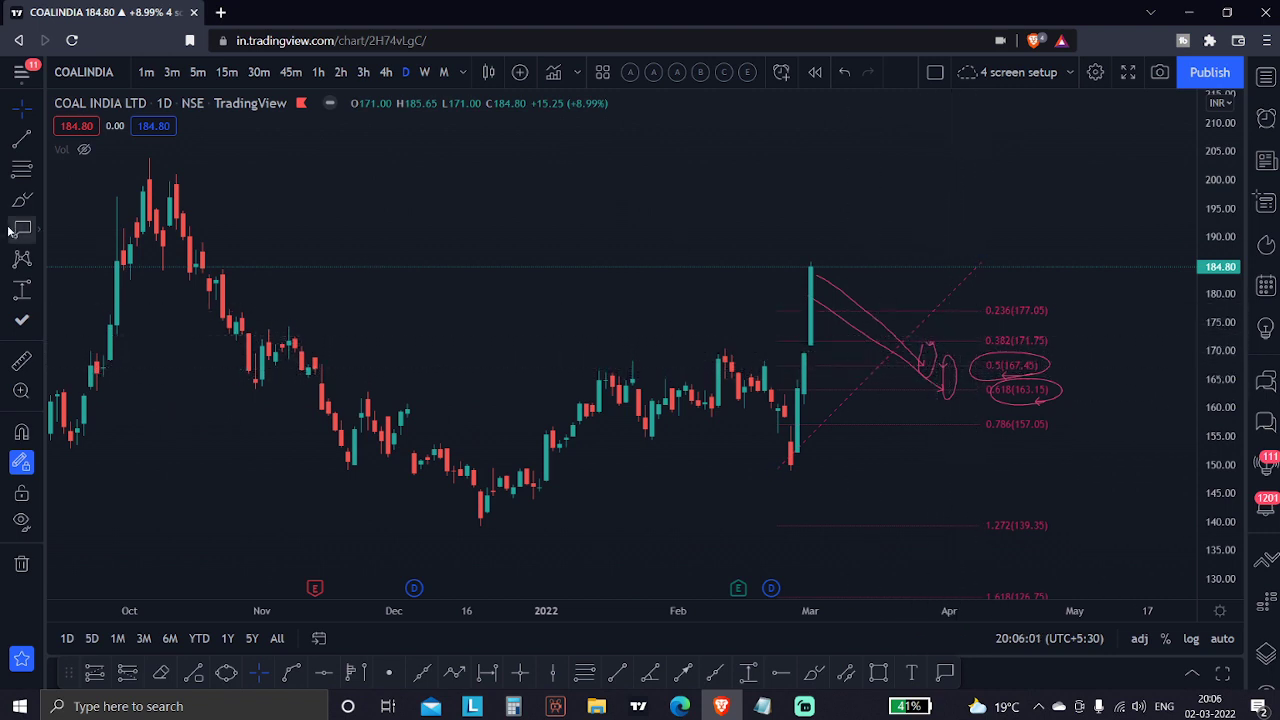
Brush two rising arrows from the circled pullback areas, one to about 199 and one to about 192
left_click(22, 200)
left_click_drag(942, 392, 1000, 186)
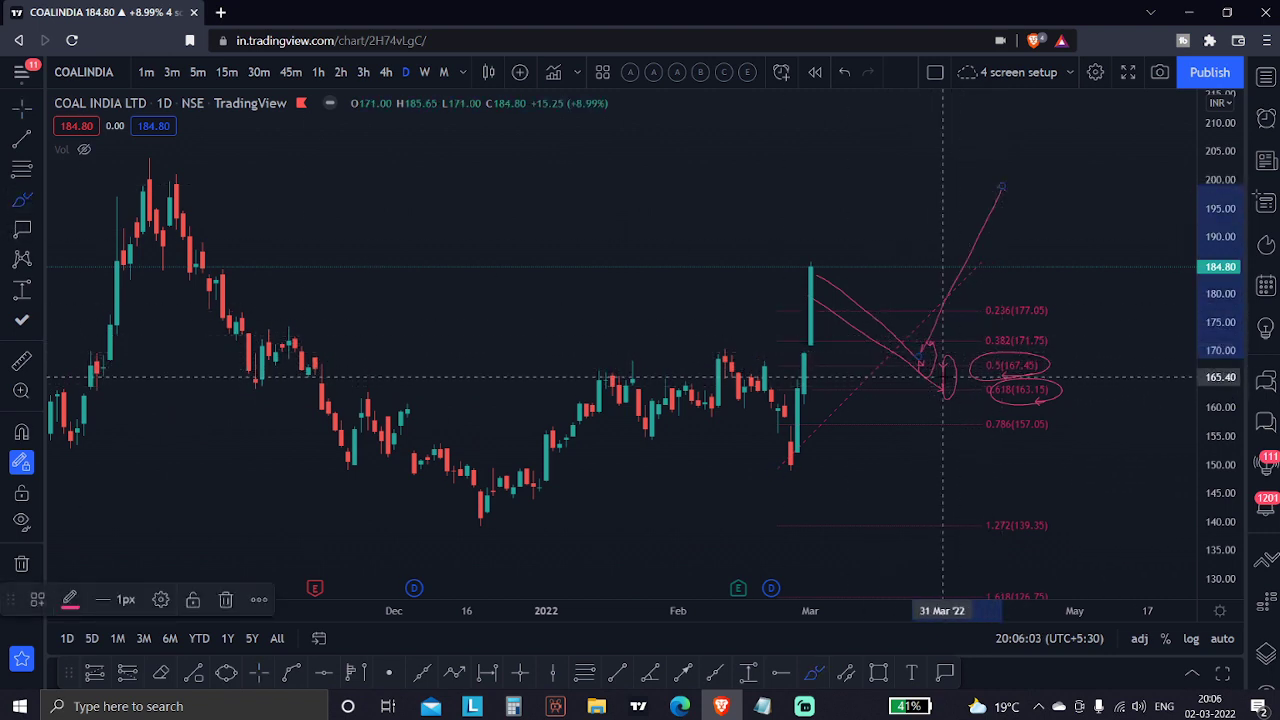
left_click_drag(943, 377, 1021, 226)
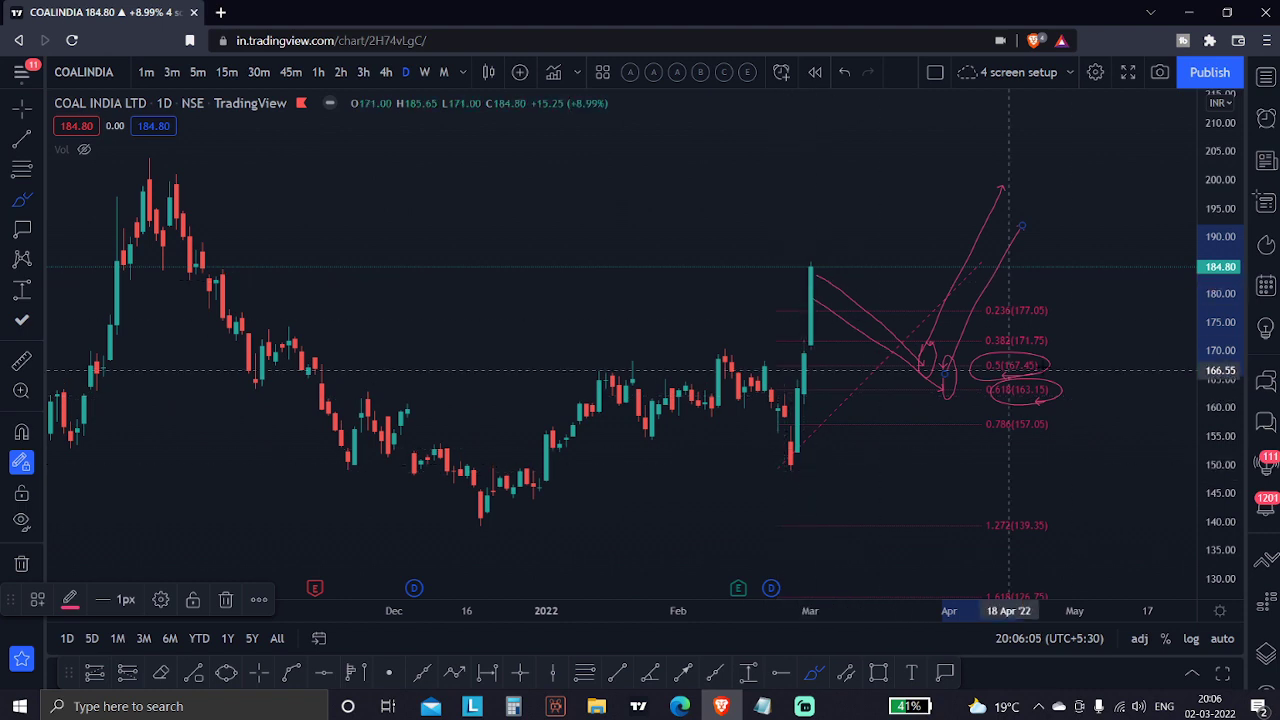
key("Escape")
Try a trend line along the swing highs from 159.05 on 22 Nov '21 to 177.45 on 28 Apr '22
left_click_drag(1075, 347, 1049, 350)
left_click(625, 679)
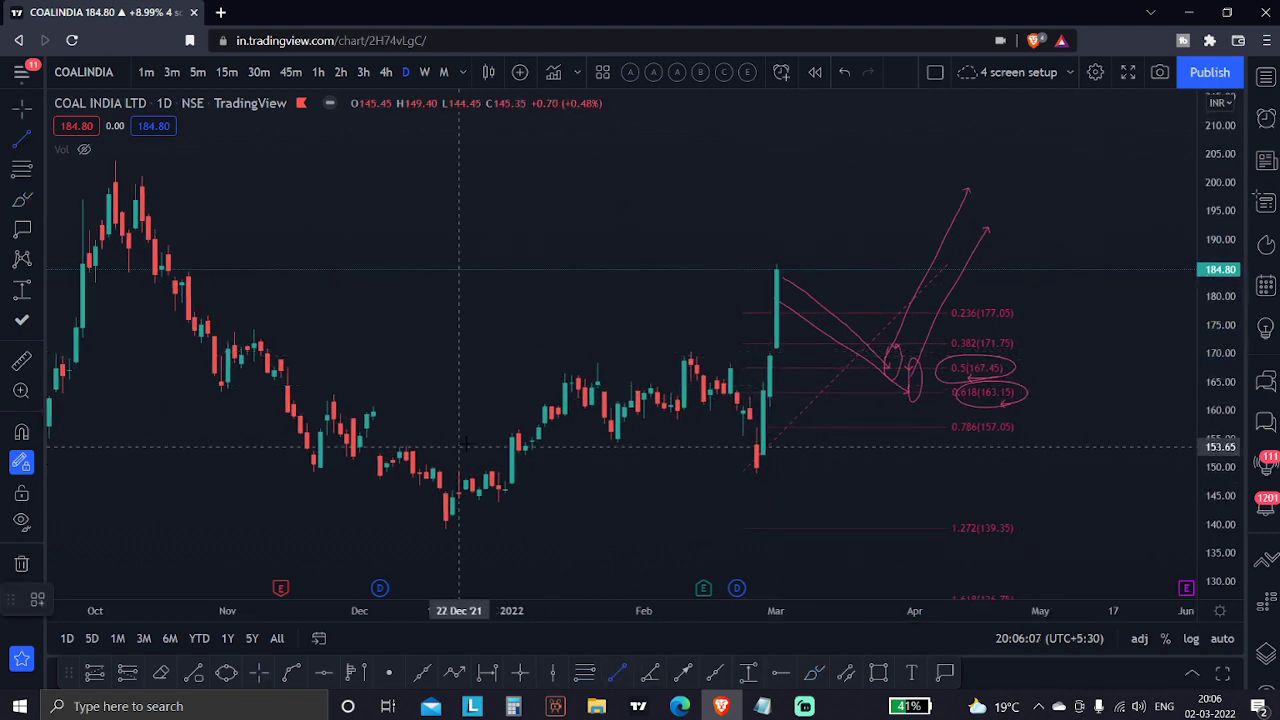
left_click(313, 416)
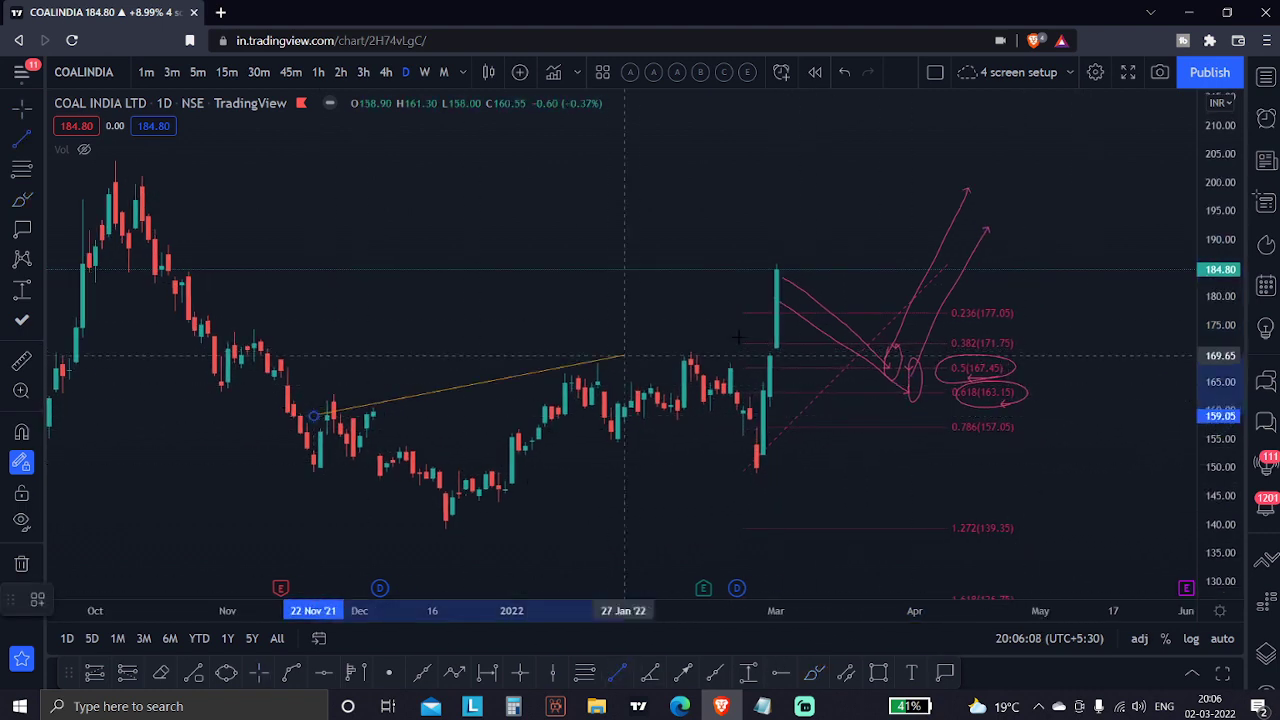
left_click(1026, 311)
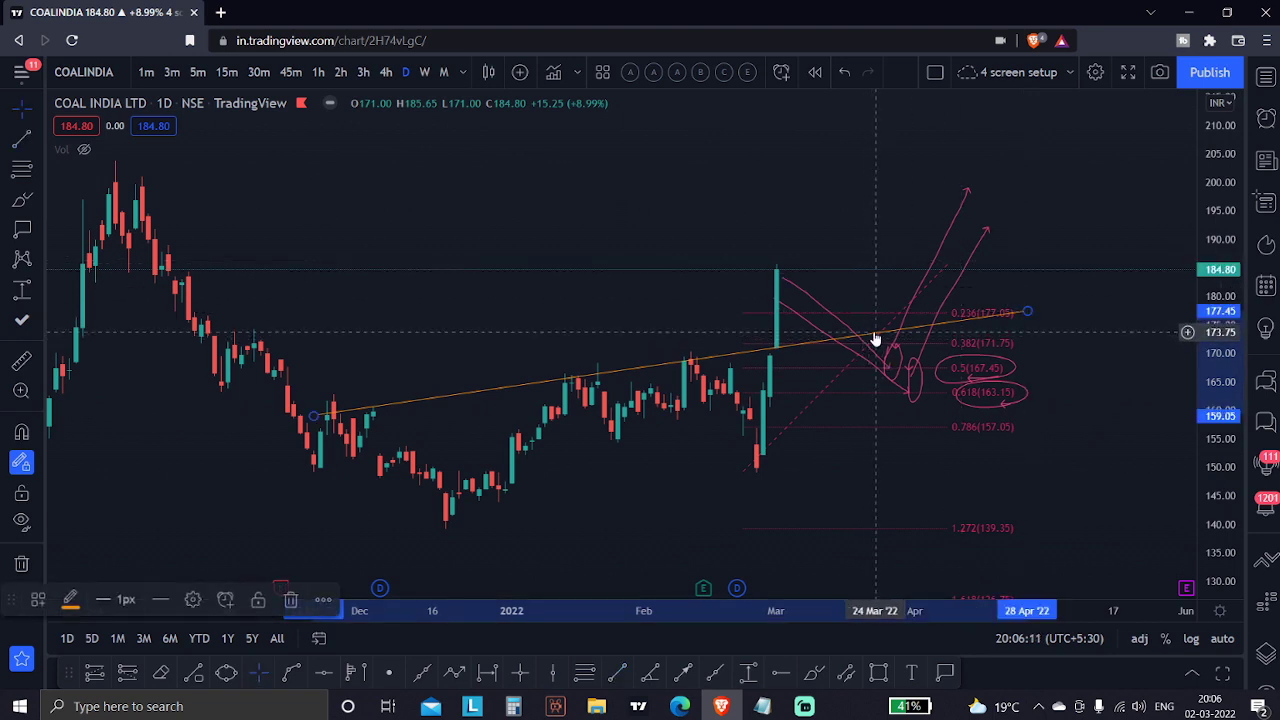
key("Delete")
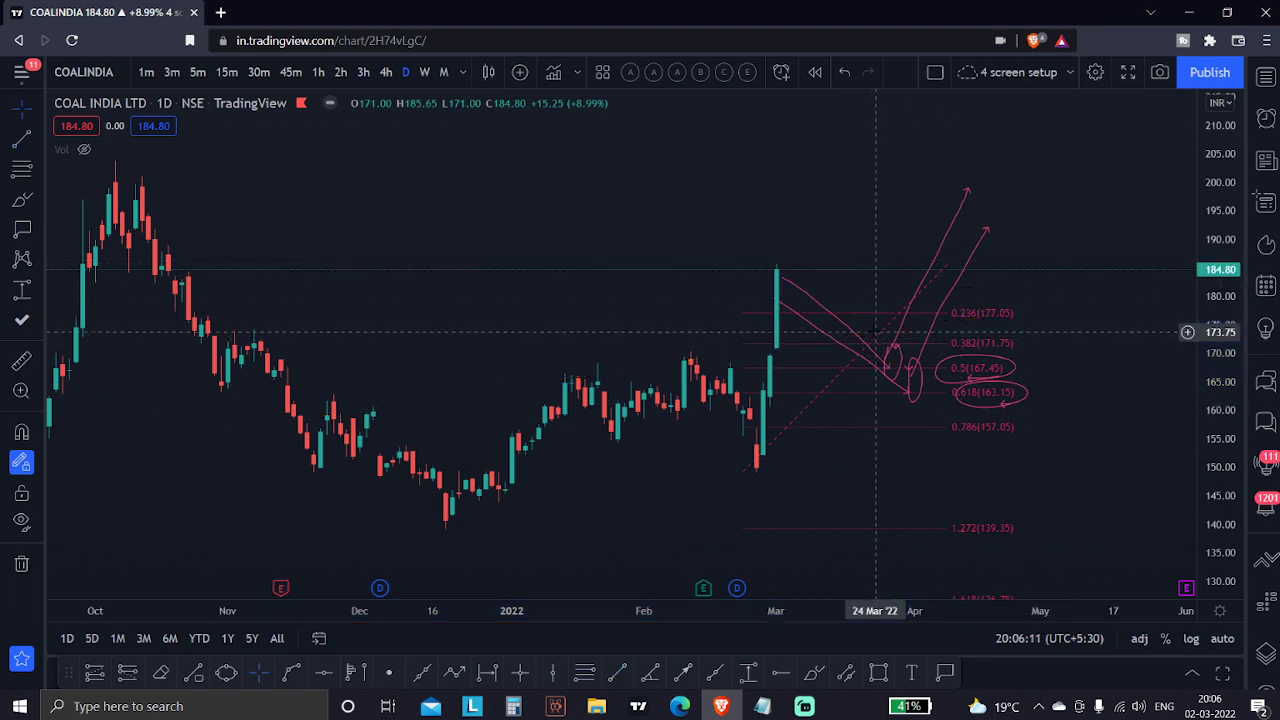
Draw a rectangle over the broken resistance zone from about 165.5 to 169, extending from the January highs into May
left_click(878, 672)
left_click_drag(558, 379, 1073, 325)
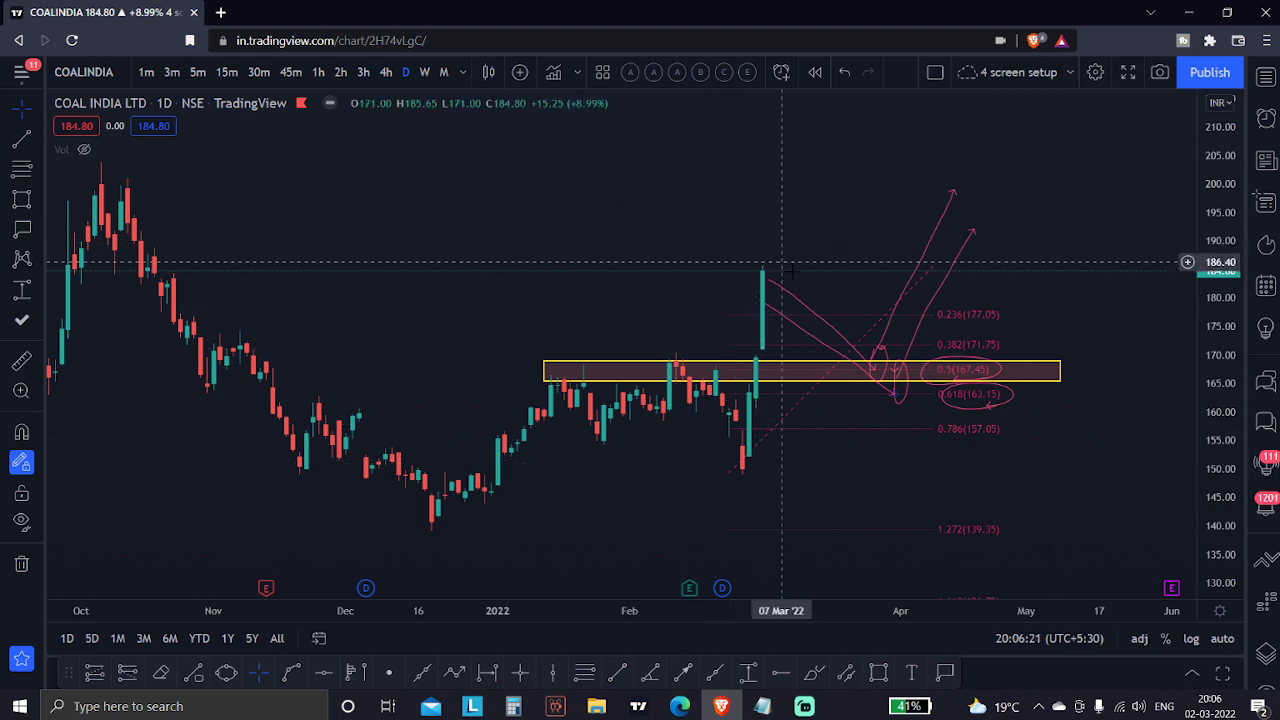
left_click_drag(881, 217, 879, 215)
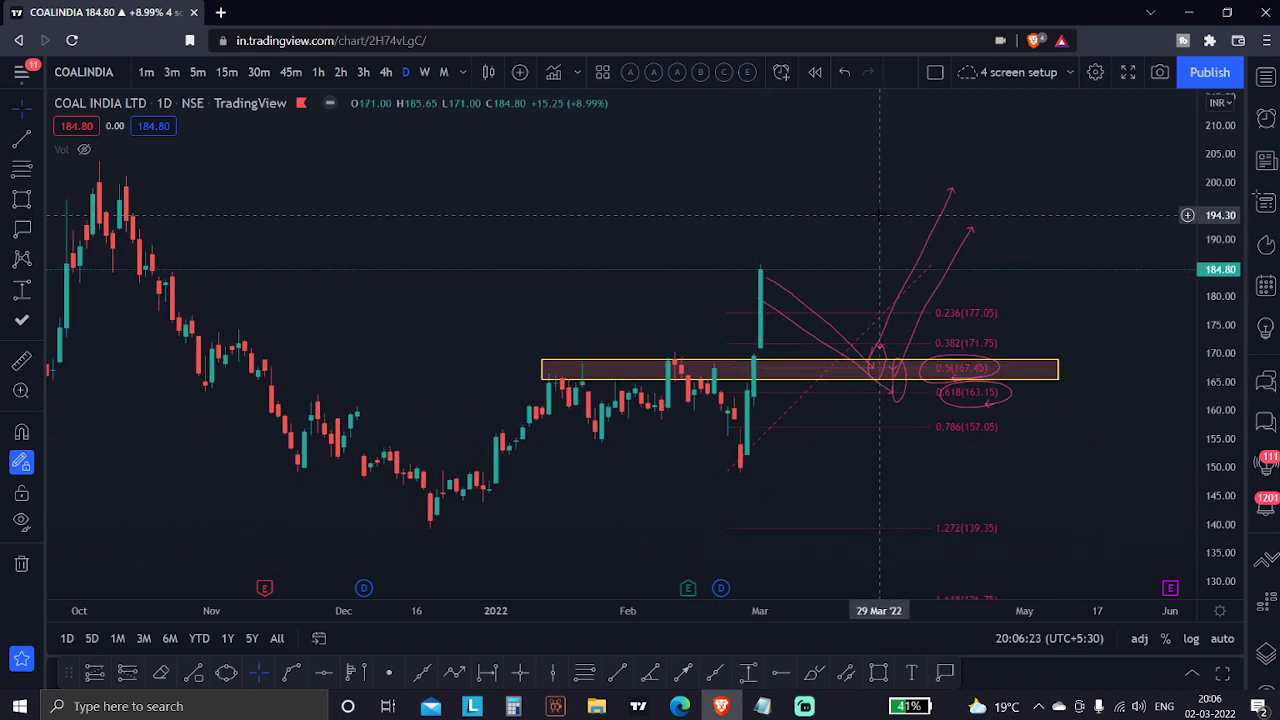
Switch to the TATASTEEL chart and place price labels on its rising swing highs at 1183.45, 1231.75, 1266.20 and 1294.00
key("Down")
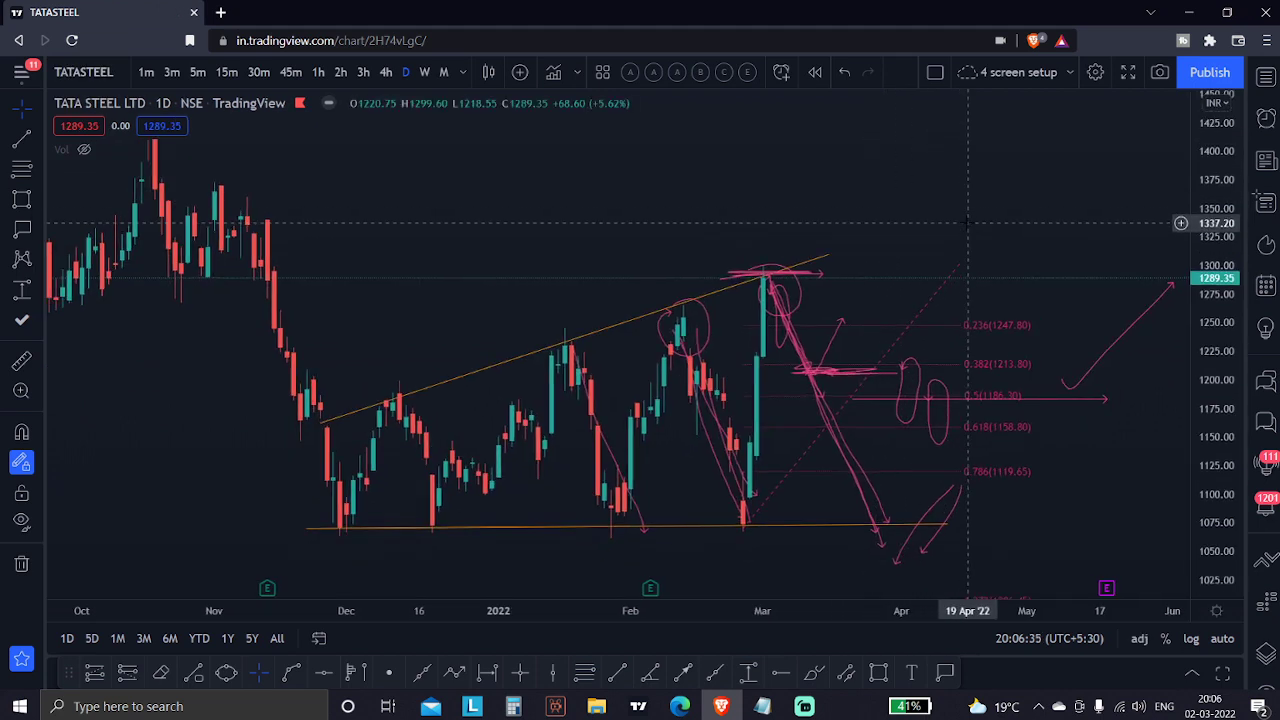
left_click(22, 230)
left_click(393, 399)
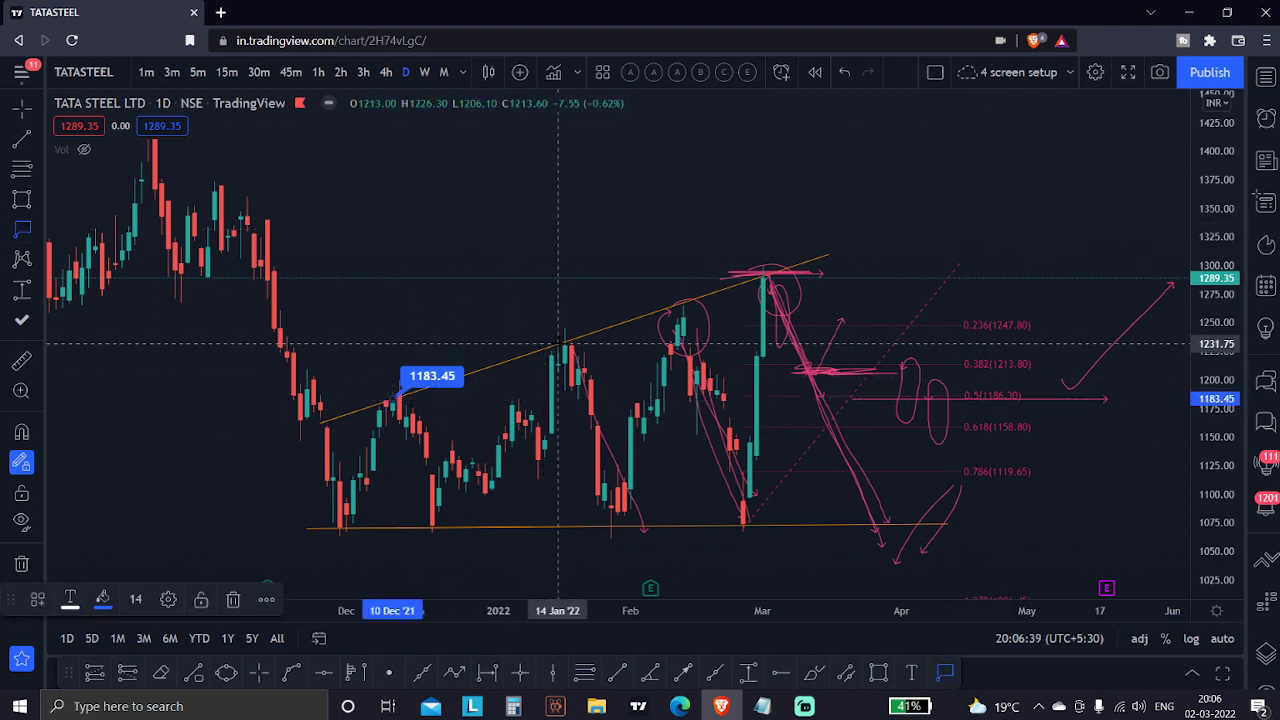
left_click(572, 340)
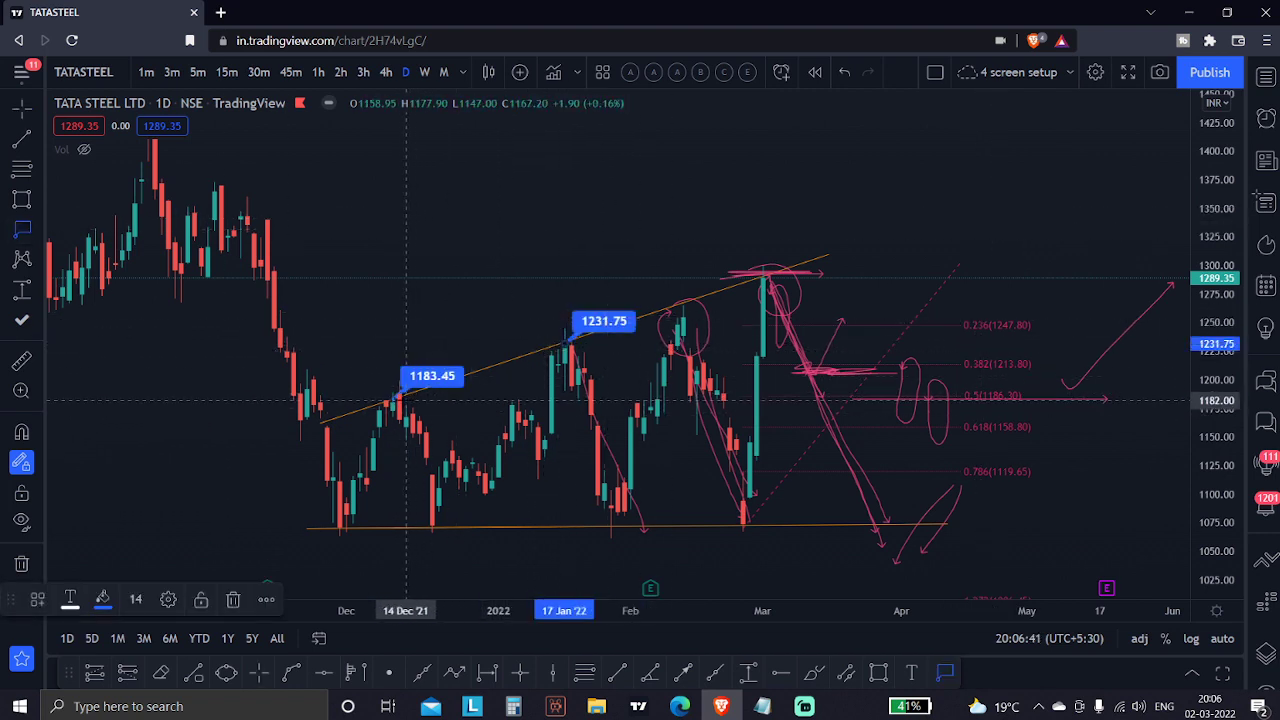
left_click(689, 299)
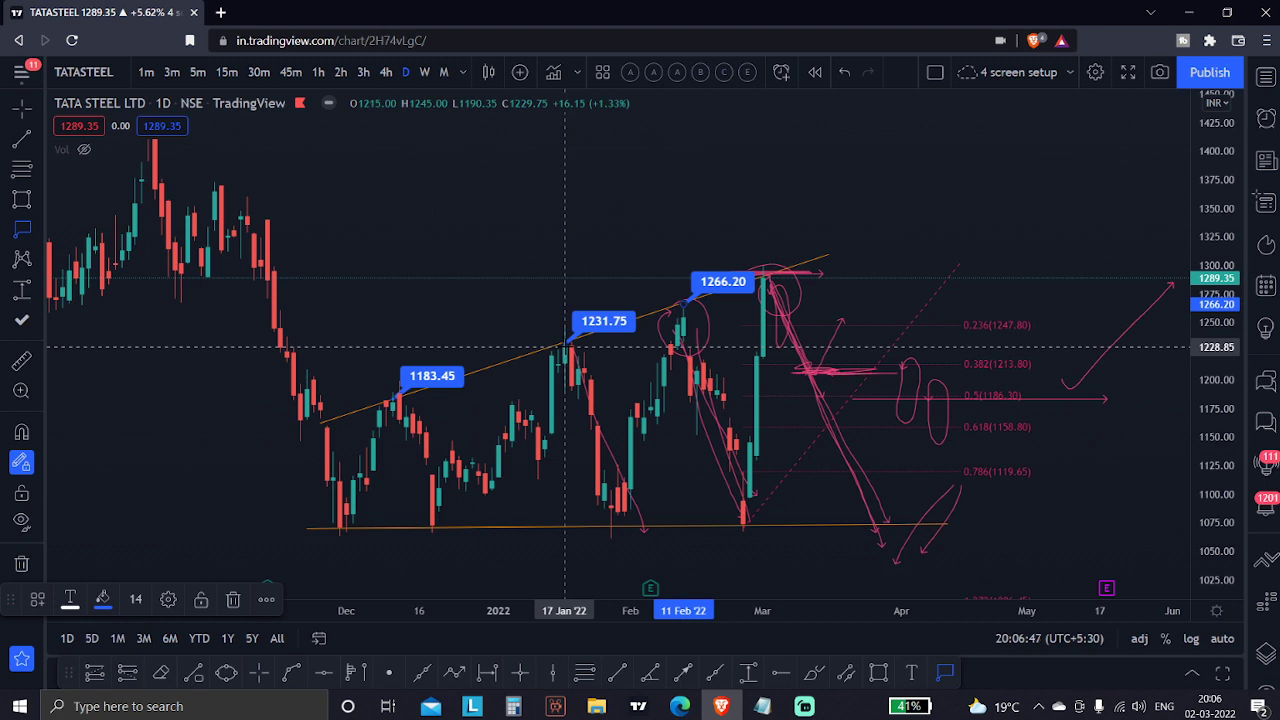
left_click(770, 272)
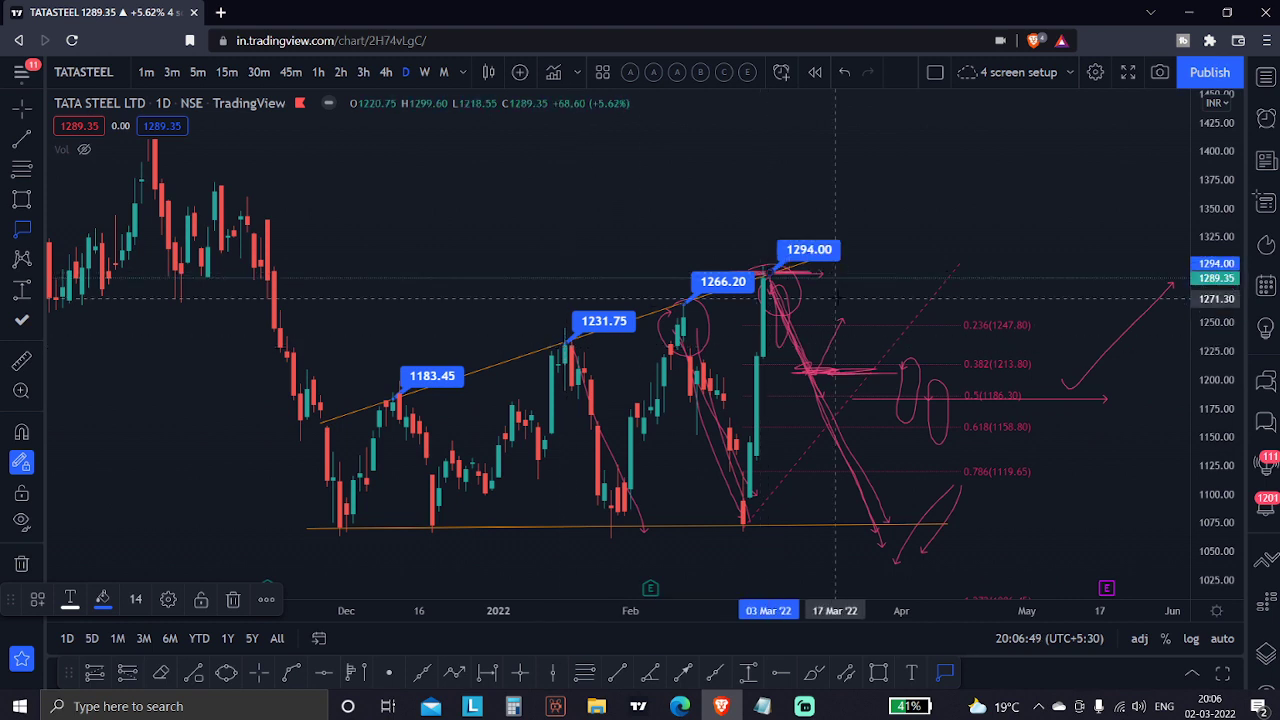
Brush circles and arrows on the early-February and late-February rebounds, with short horizontal arrows at about 1162 and 1268
left_click(40, 205)
left_click(95, 200)
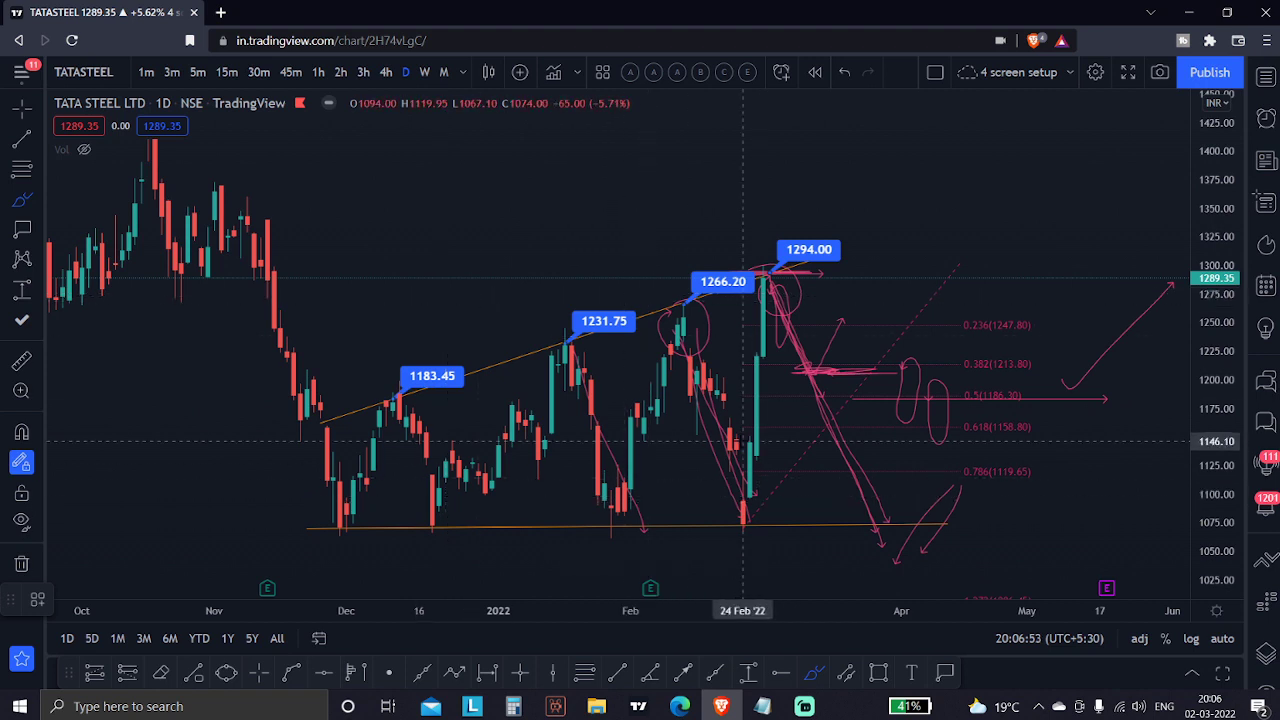
mouse_move(746, 440)
left_mouse_down()
mouse_move(768, 504)
mouse_move(752, 436)
mouse_move(816, 563)
mouse_move(902, 523)
left_mouse_up()
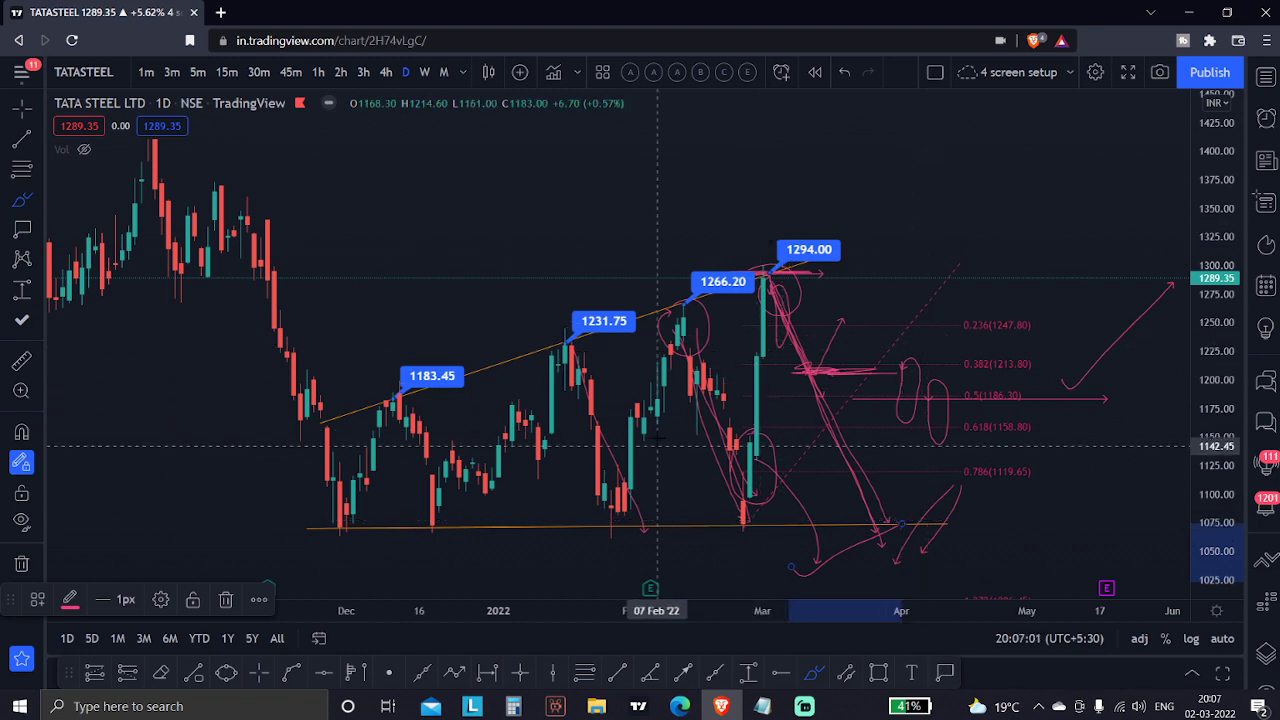
mouse_move(630, 415)
left_mouse_down()
mouse_move(645, 488)
mouse_move(635, 425)
mouse_move(690, 495)
mouse_move(617, 422)
mouse_move(678, 422)
left_mouse_up()
left_click_drag(655, 301, 723, 301)
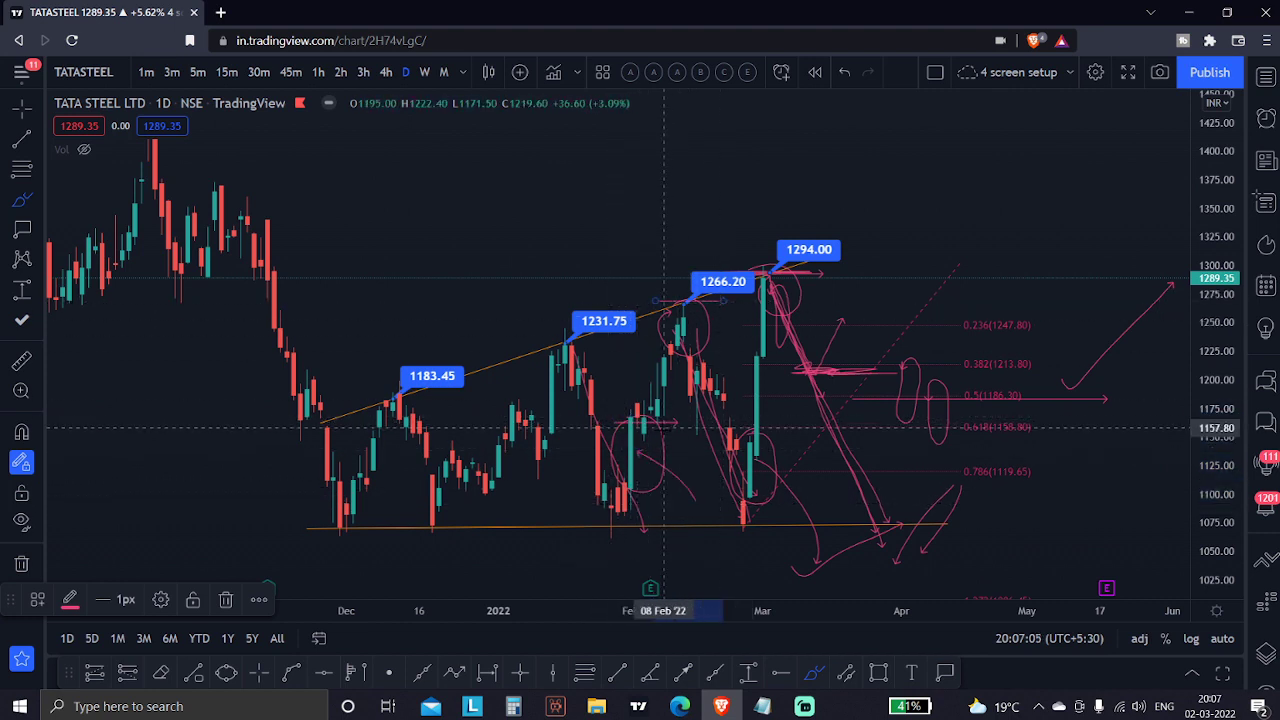
Measure the price rise from 1167.35 to the mid-February high, and from 1145.35 to the latest candle's high
left_click(22, 289)
left_click(632, 417)
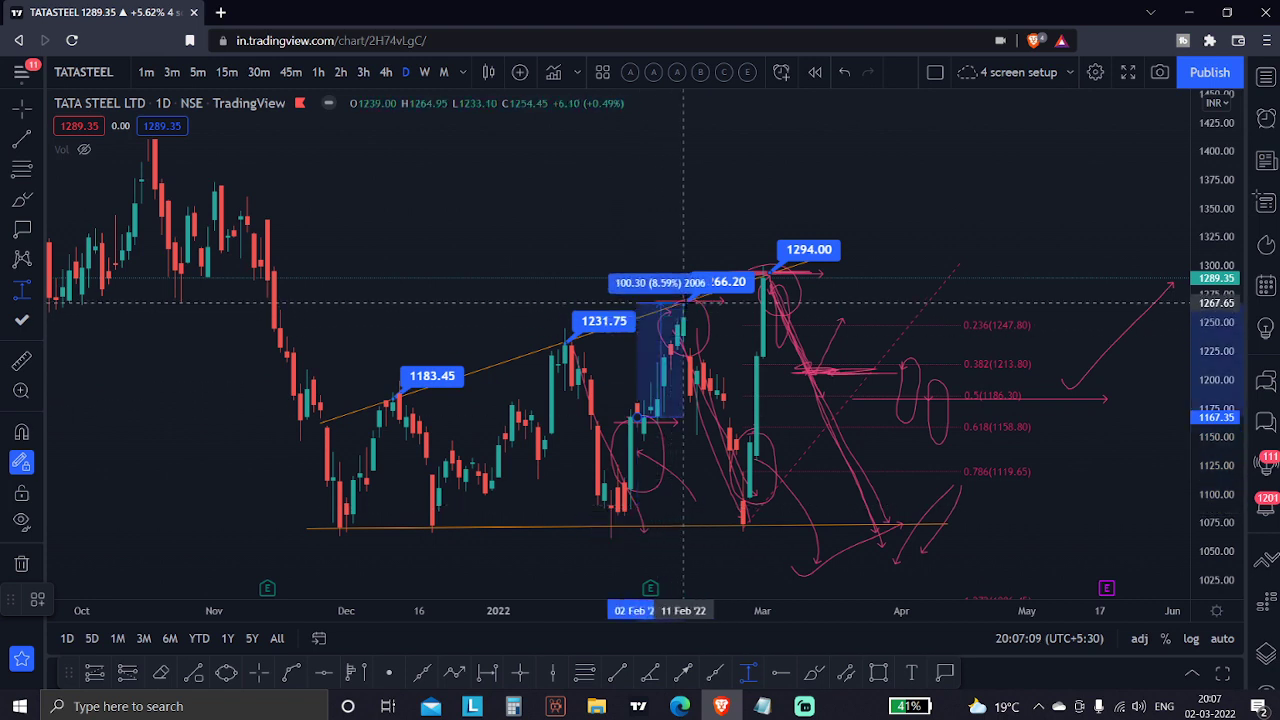
key("Escape")
left_click(22, 289)
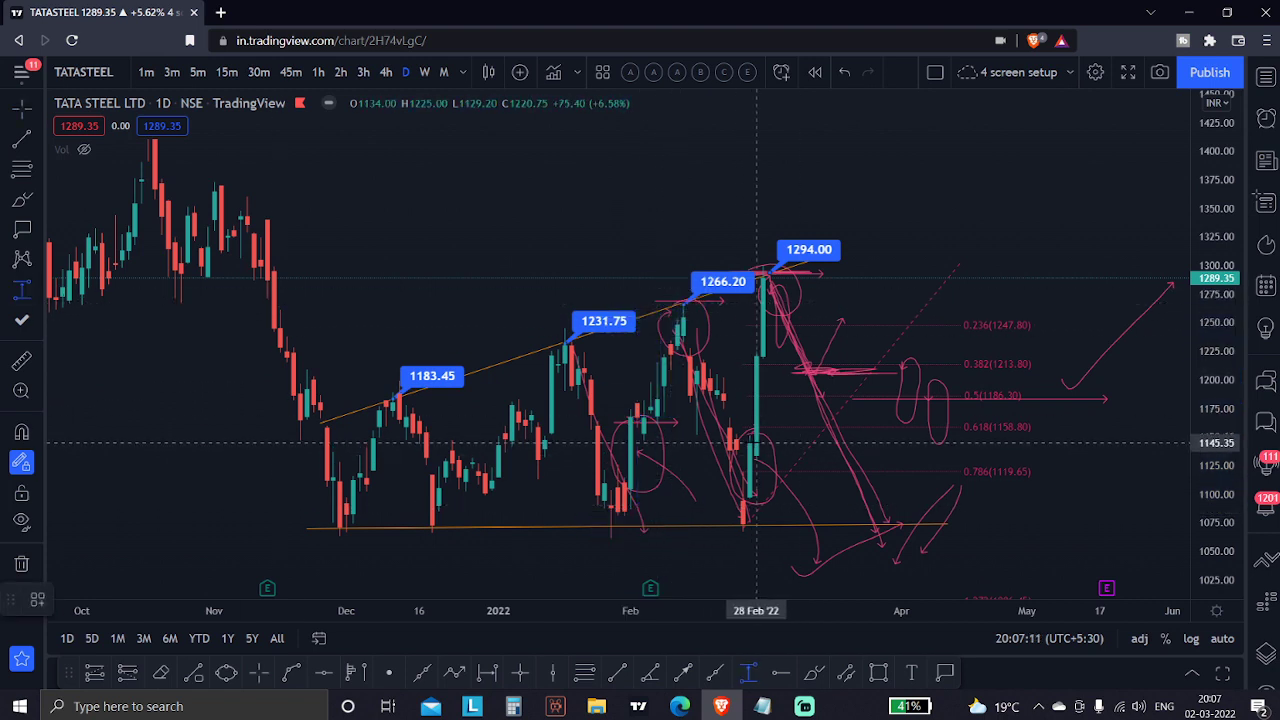
left_click(759, 443)
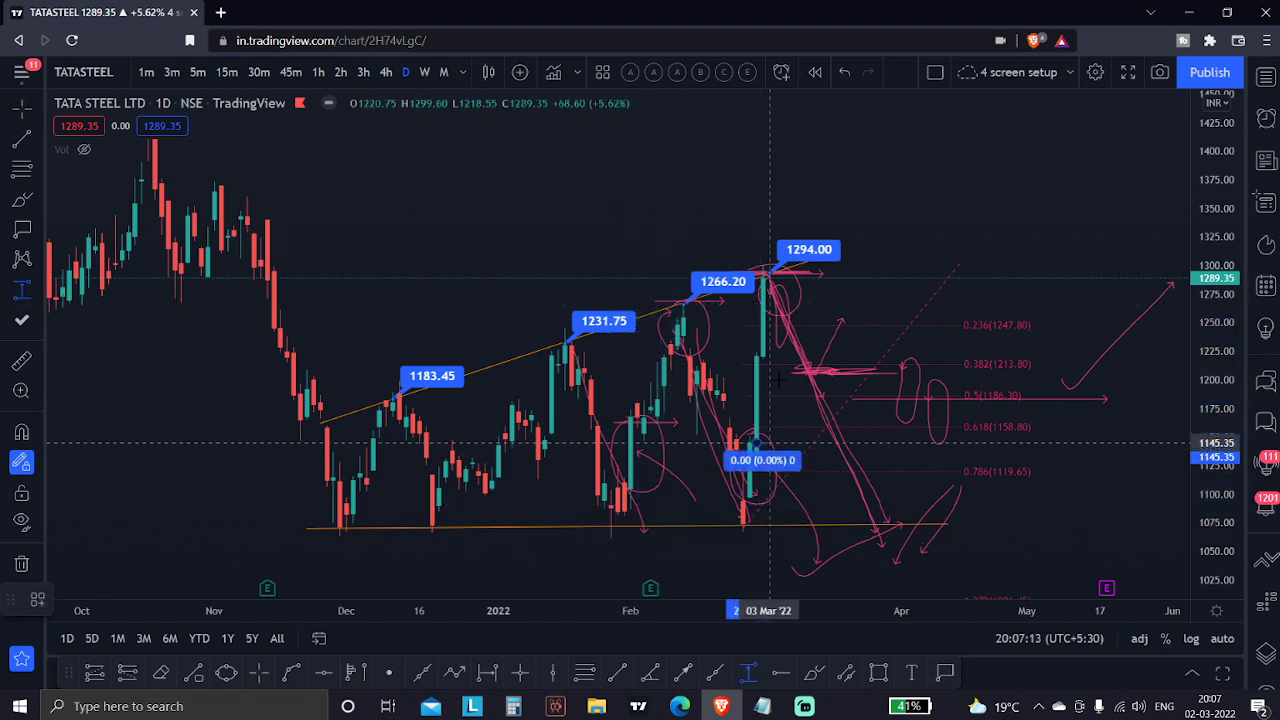
left_click(783, 266)
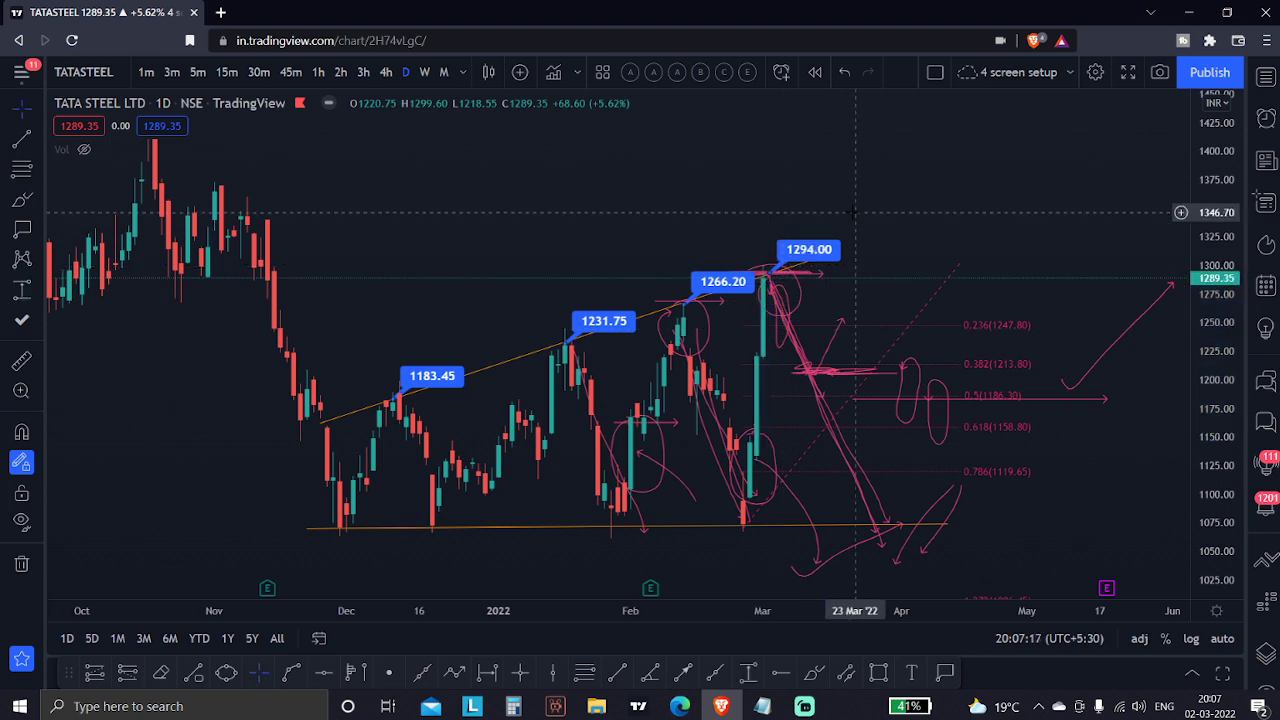
Try a falling trend line from 1529.35 at the August 2021 high, past the October high, to about 1114 on 2 May '22
left_click(17, 142)
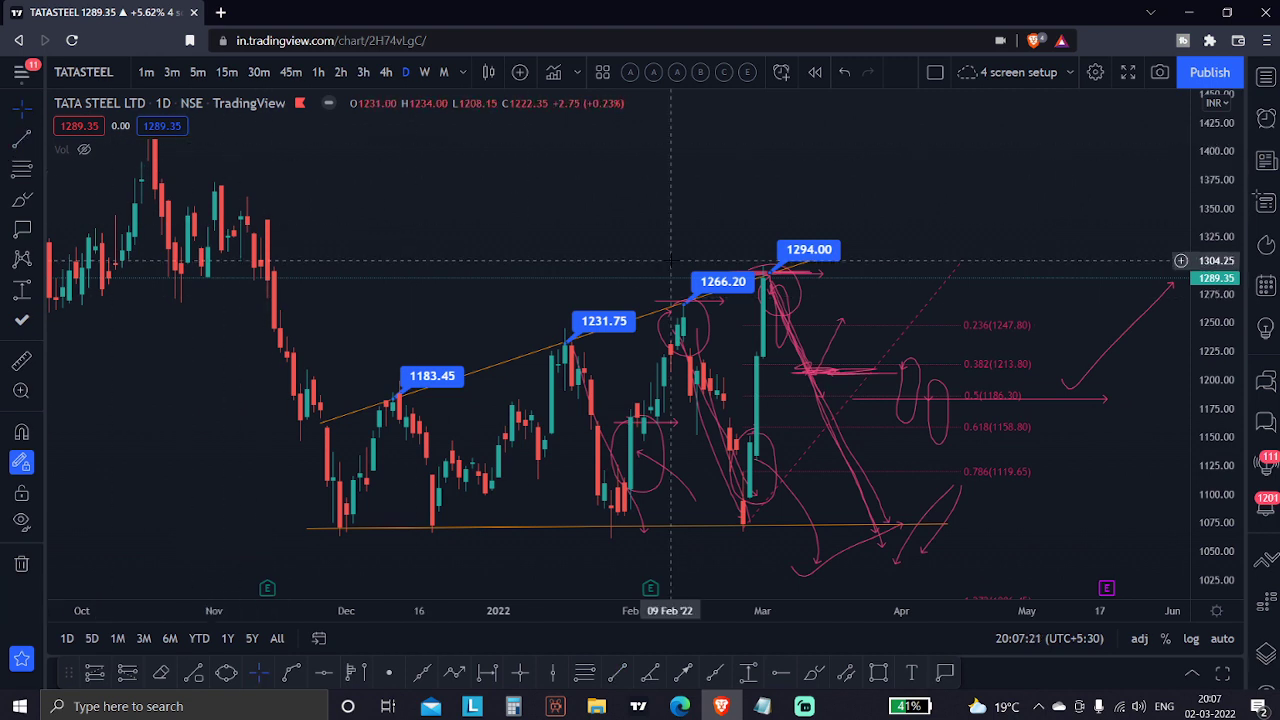
left_click_drag(517, 203, 597, 245)
scroll(638, 592, "down", 6)
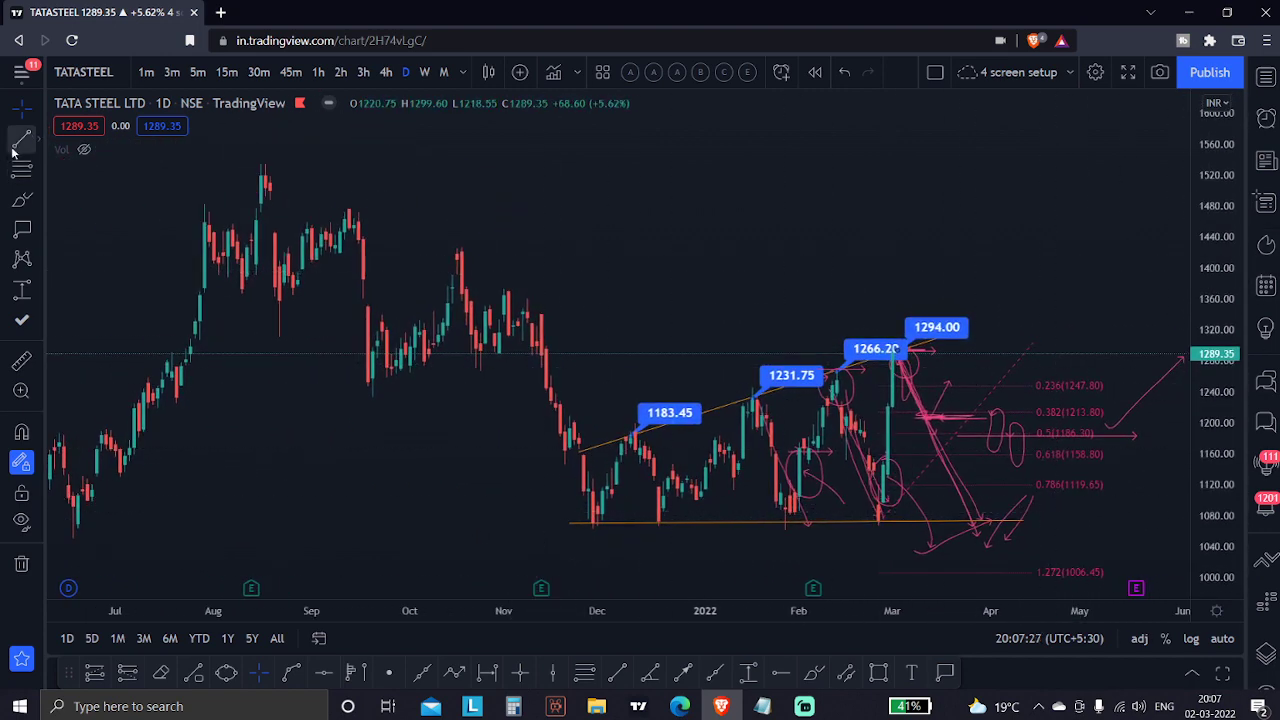
left_click(247, 168)
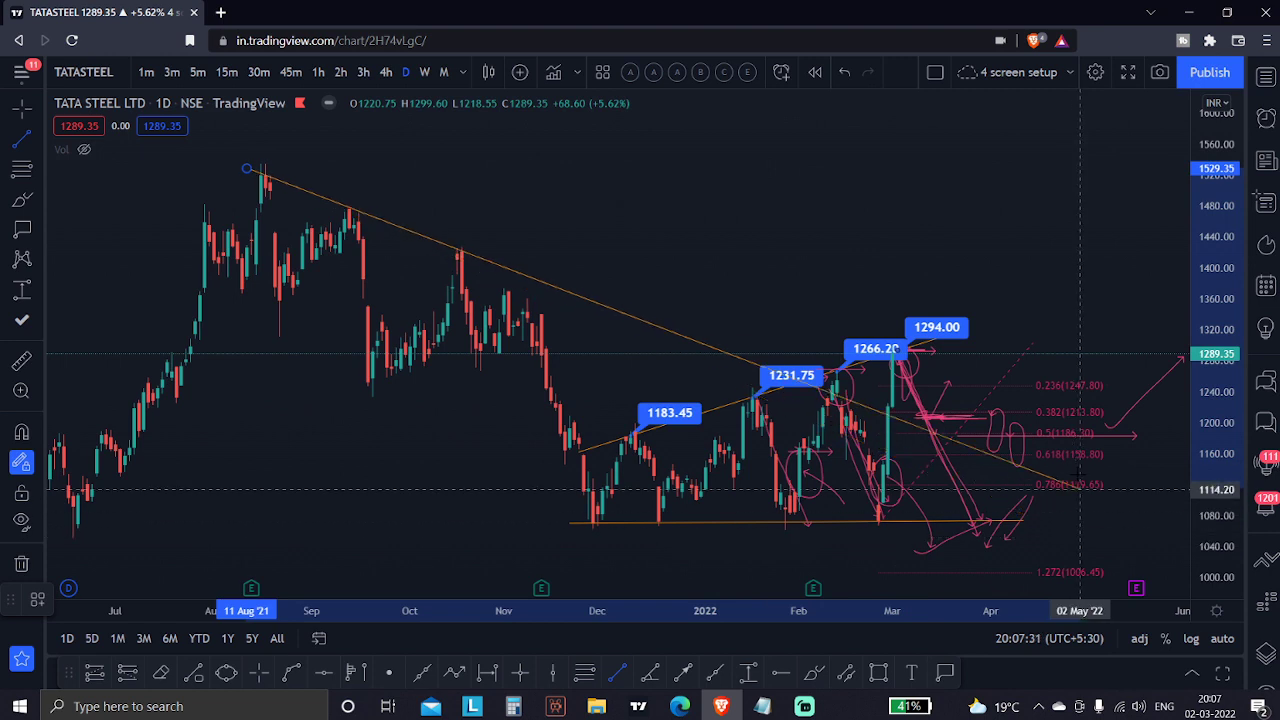
key("Escape")
Brush a vertical arrow above the latest candle to about 1480, a short arrow and a tick beside it, and rebound curves near the 0.382 level
left_click_drag(1038, 228, 966, 228)
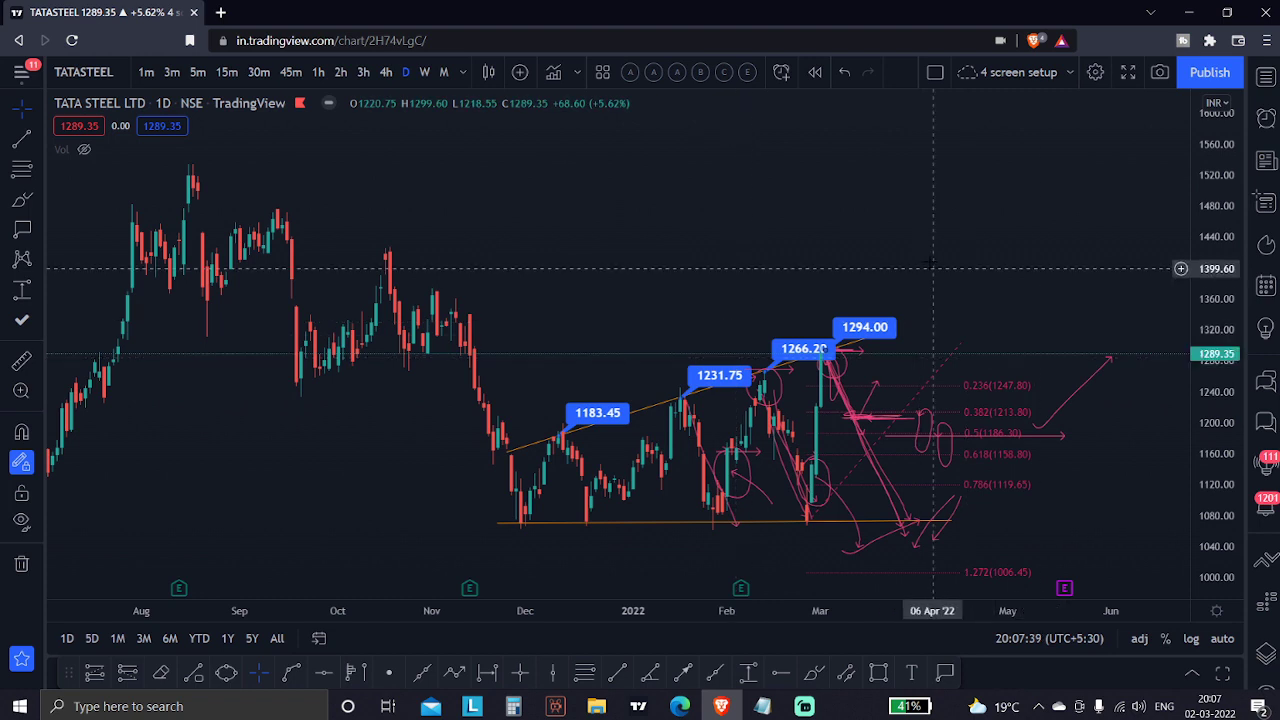
left_click_drag(933, 268, 885, 228)
left_click(21, 199)
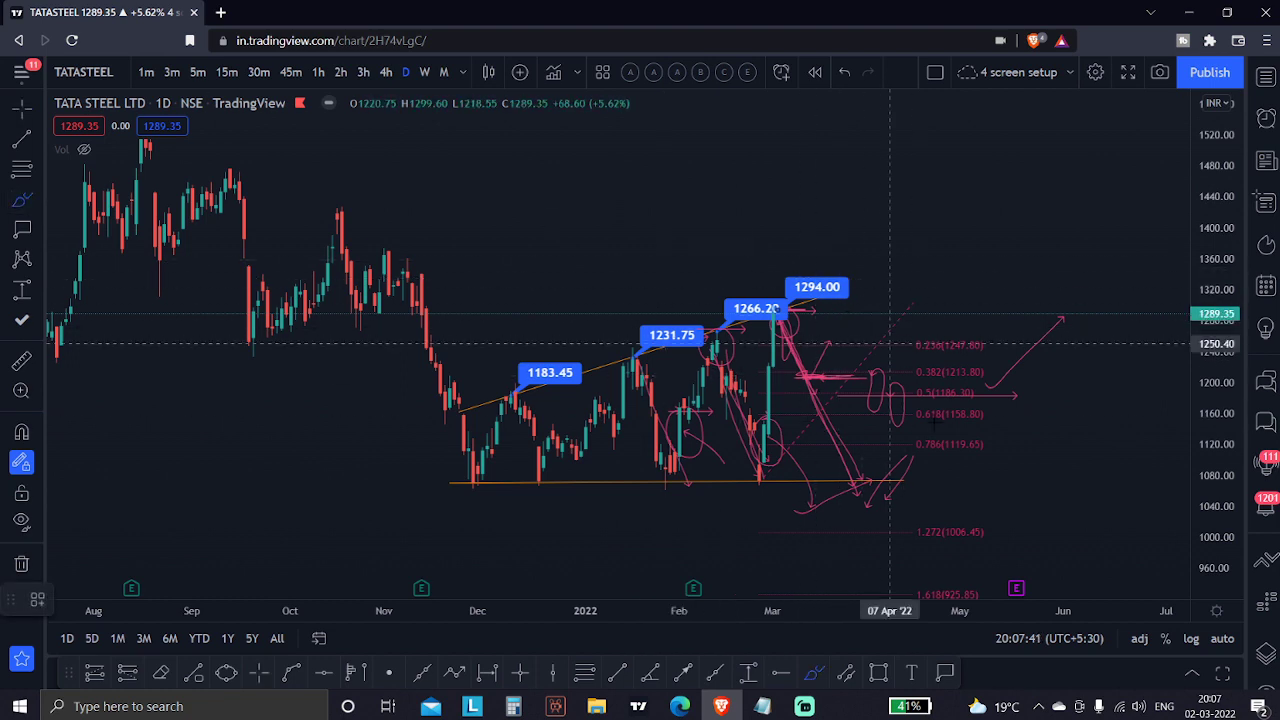
left_click_drag(784, 290, 782, 160)
left_click_drag(672, 190, 733, 196)
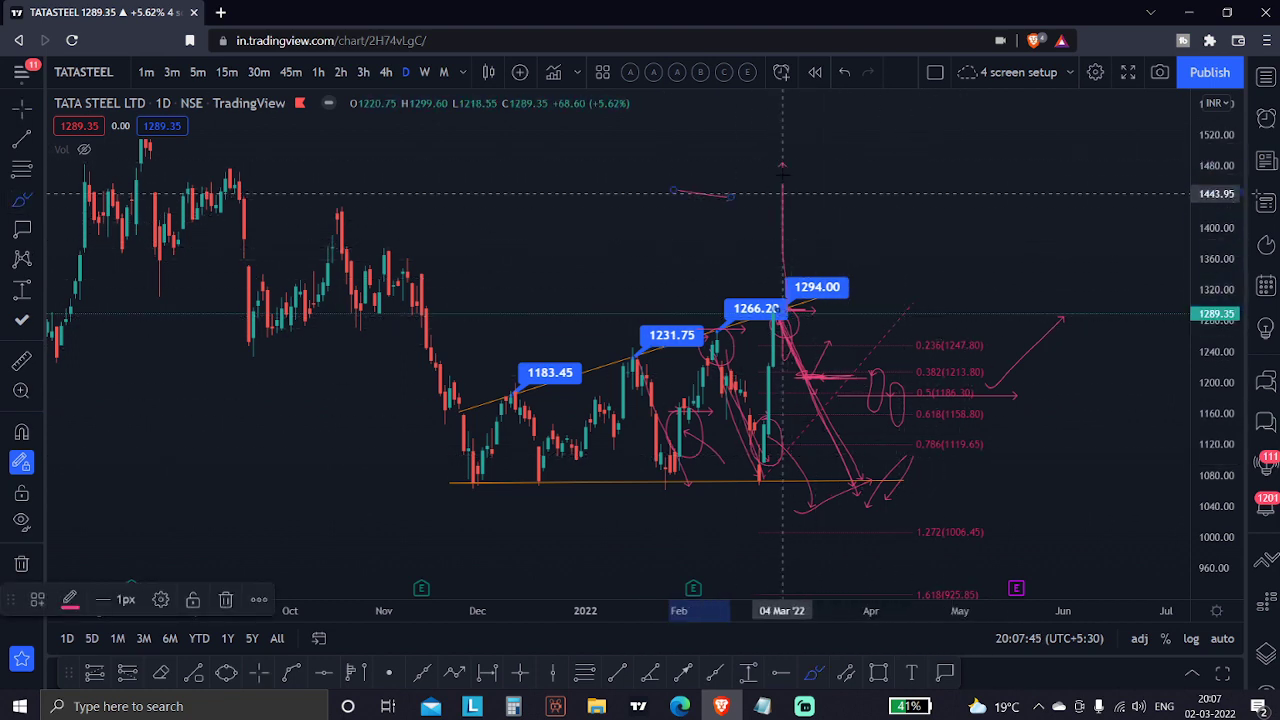
left_click_drag(793, 186, 852, 143)
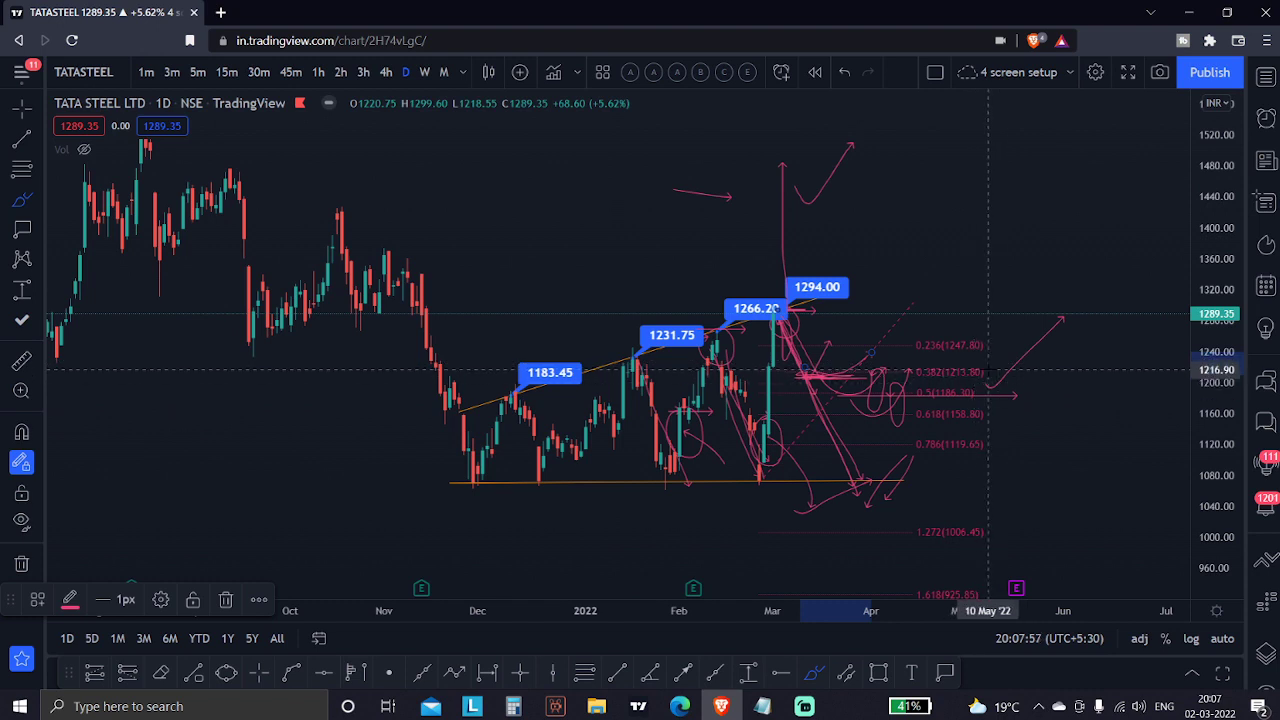
key("Escape")
Add price labels at 1209.35 and 1183.40 beside the 0.382 and 0.5 levels, and brush a rising arrow above them to about 1470
left_click(944, 673)
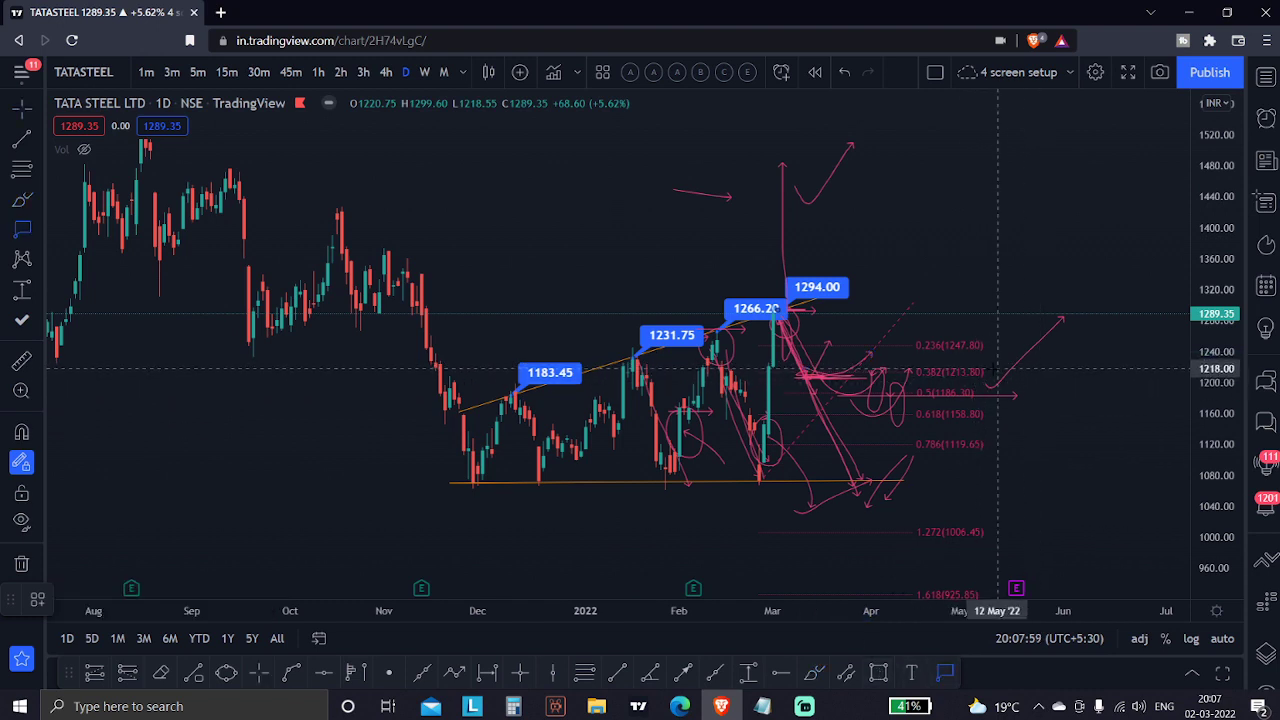
left_click(993, 376)
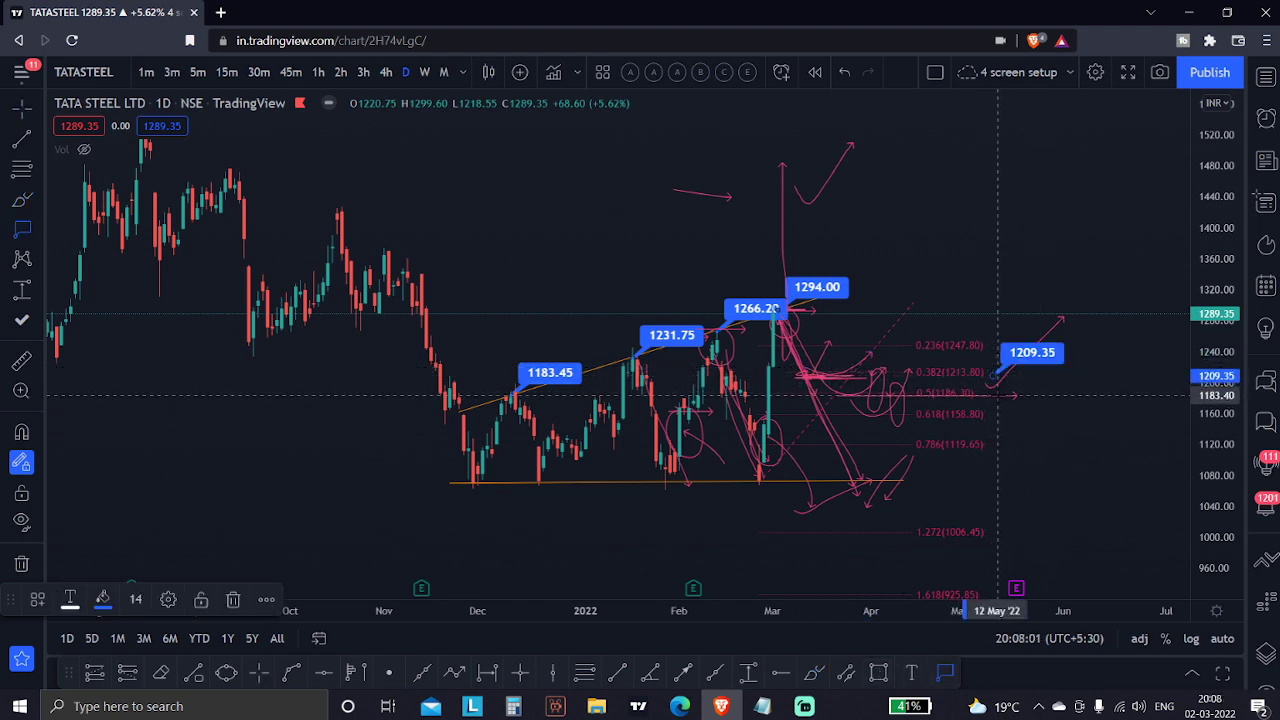
left_click(997, 396)
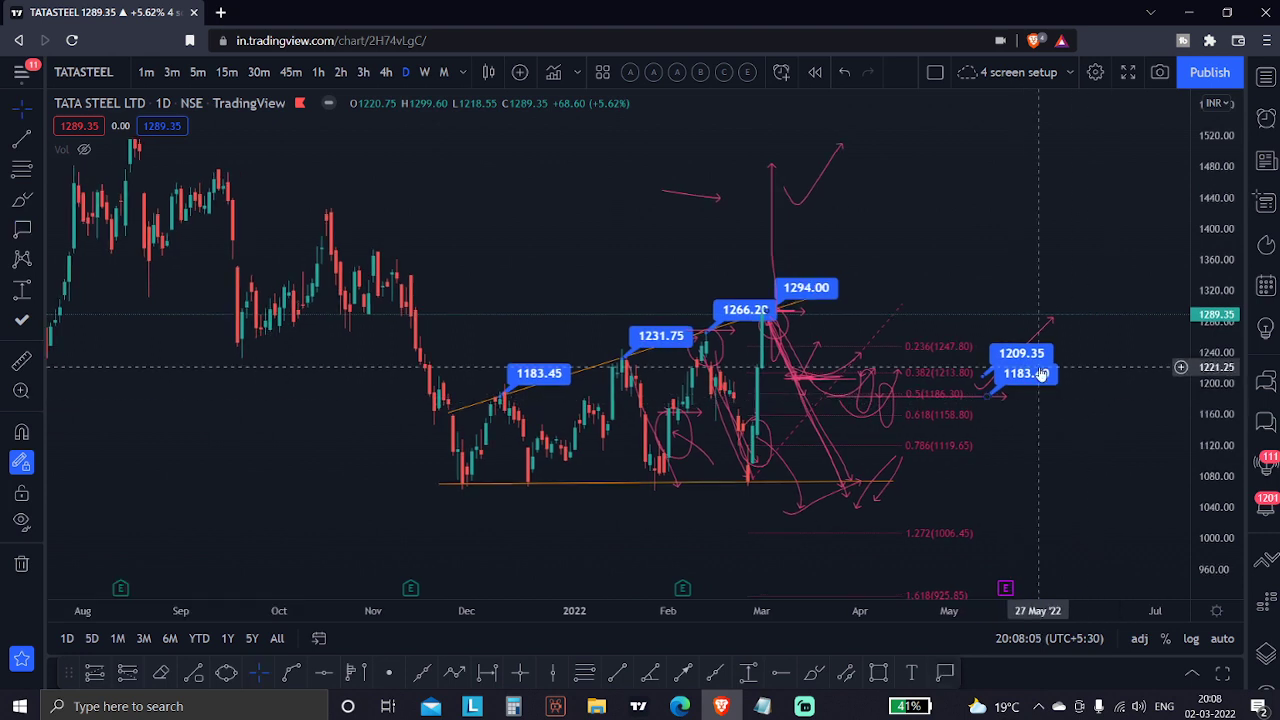
left_click(814, 673)
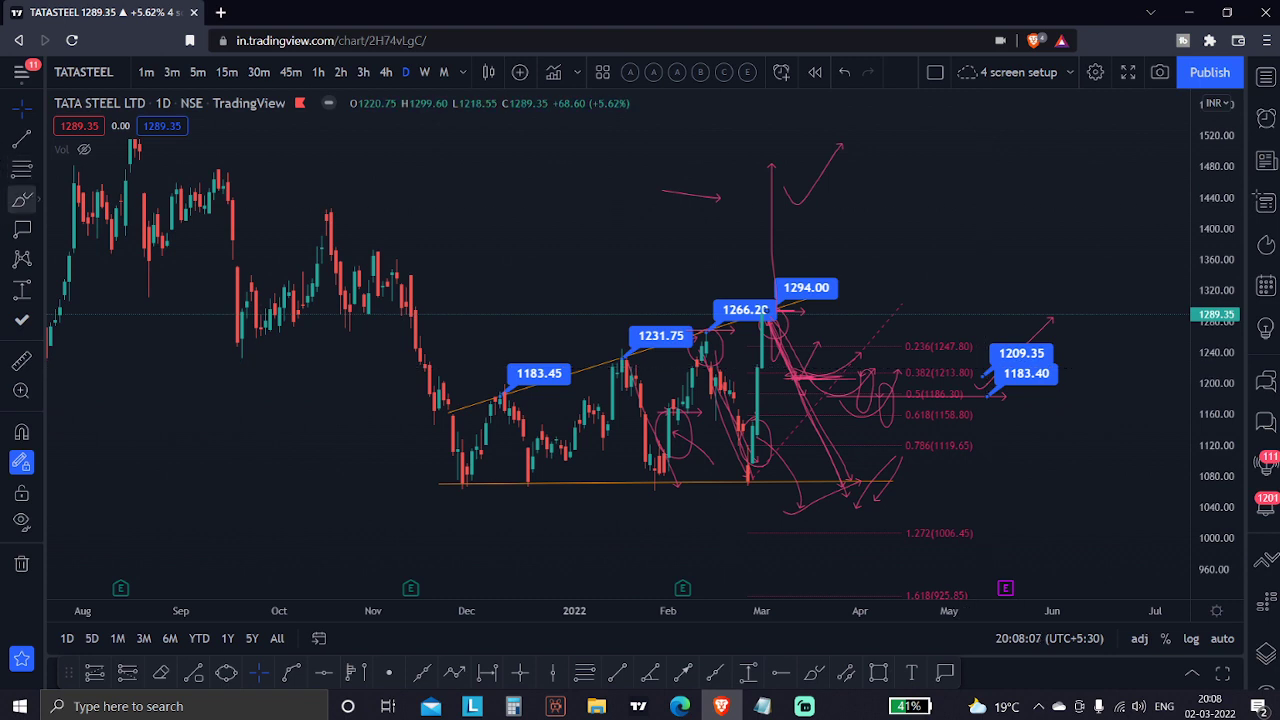
left_click_drag(978, 267, 1076, 174)
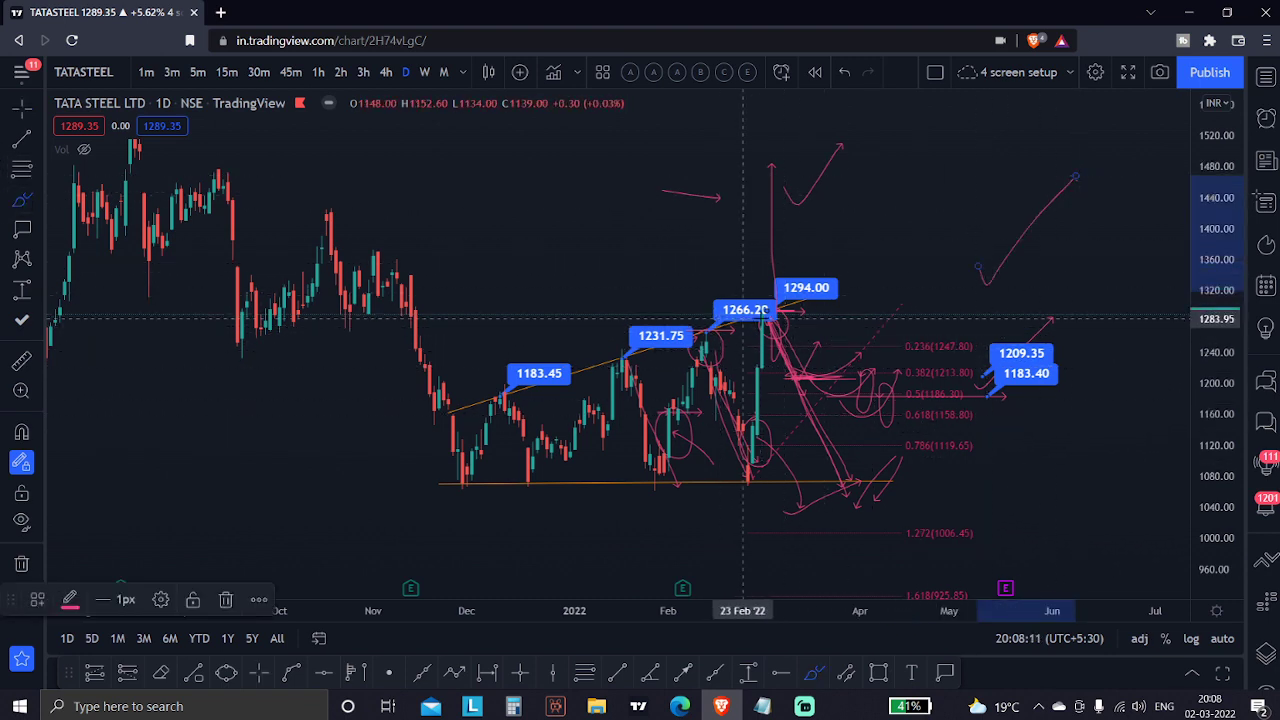
key("Escape")
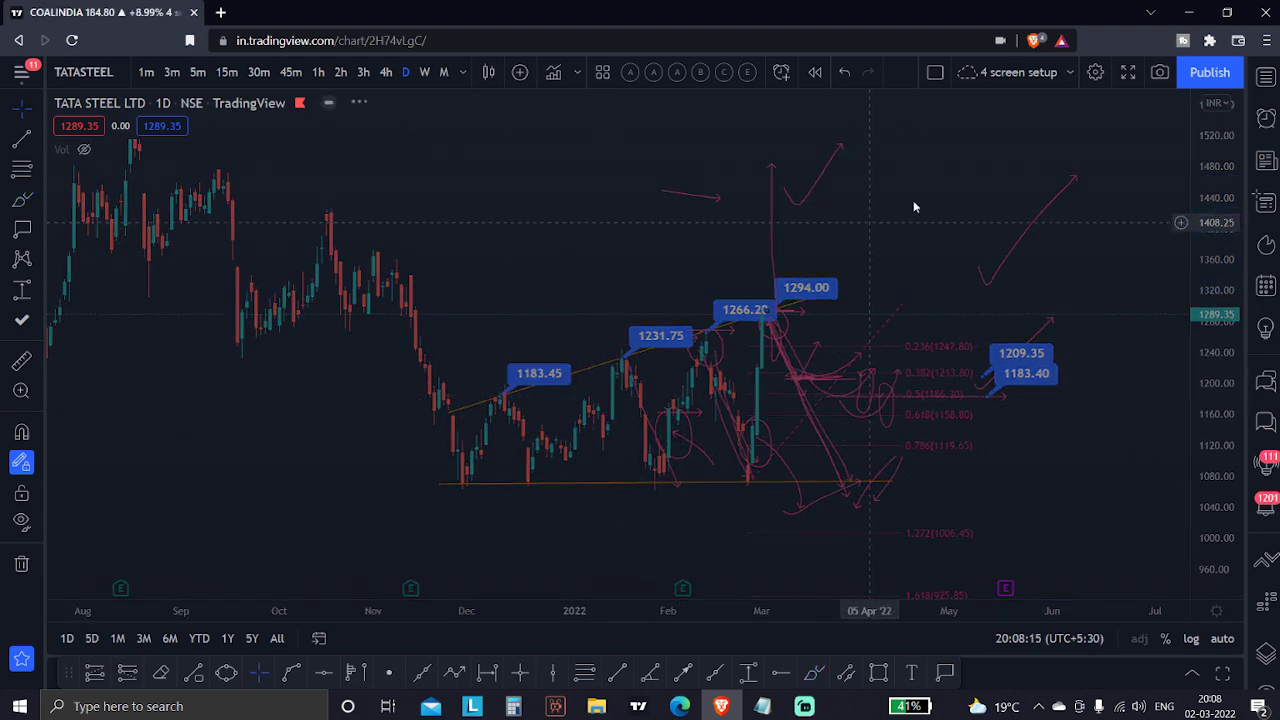
Open the JINDALSTEL chart from the watchlist, then hide the watchlist
left_click(1266, 76)
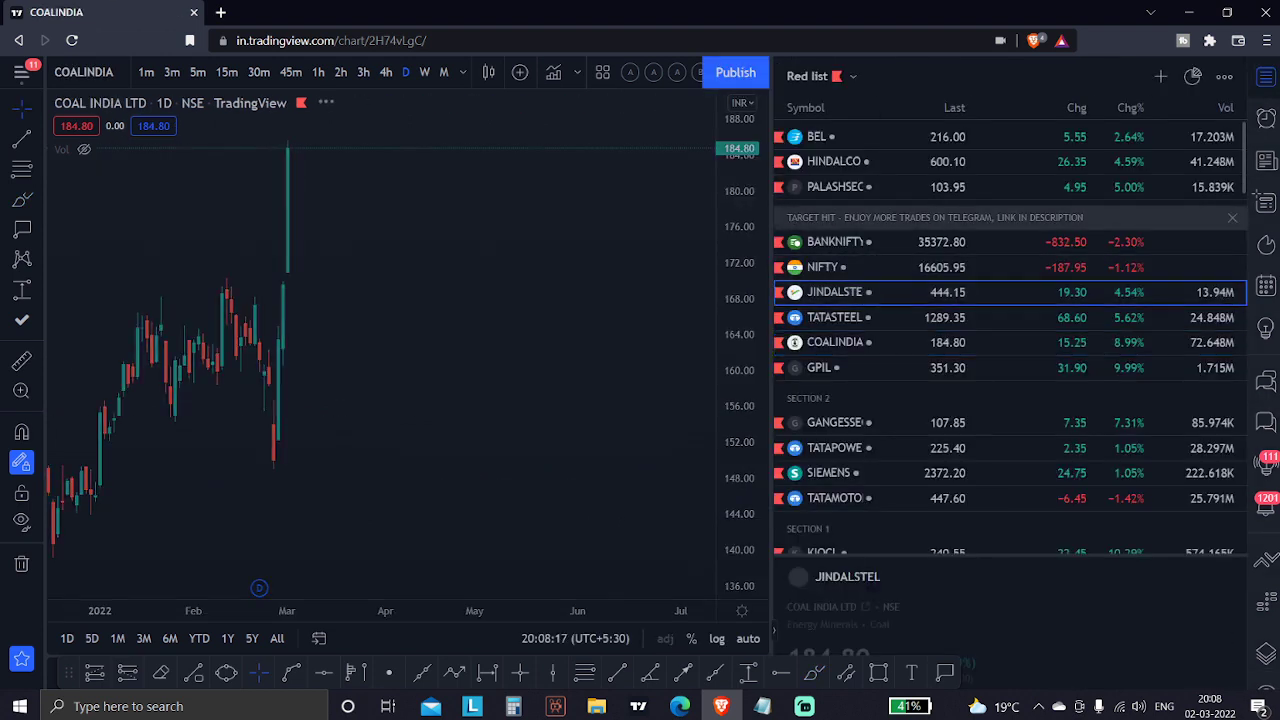
left_click(1268, 77)
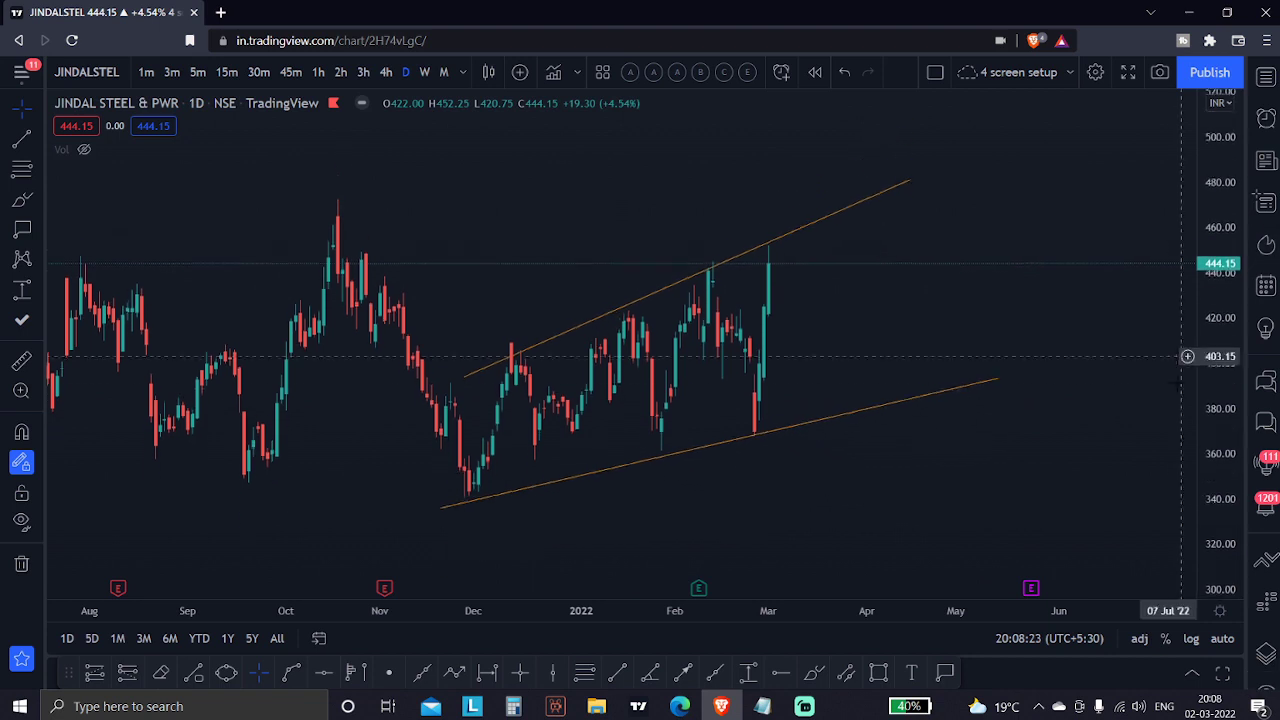
Brush pullback arrows from the latest candle to about 415, horizontal support arrows there, and rising arrows through the upper trend line to about 505
left_click(20, 195)
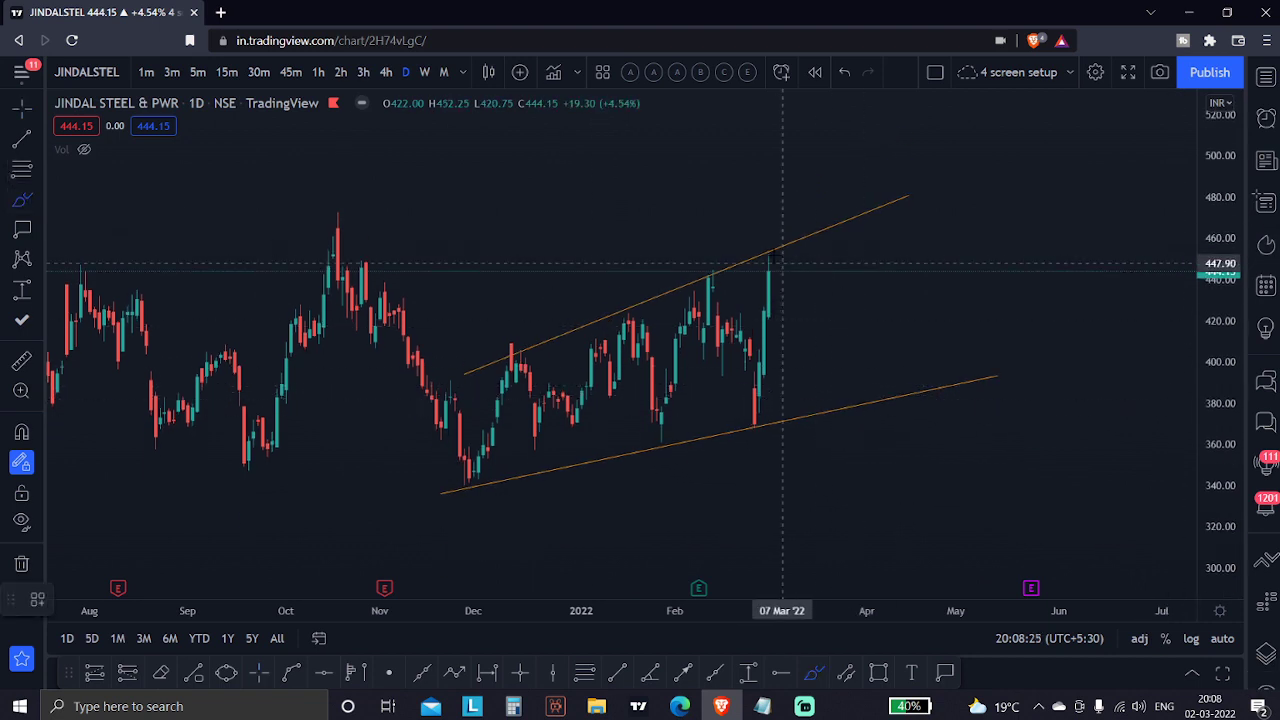
mouse_move(766, 258)
left_mouse_down()
mouse_move(829, 300)
mouse_move(829, 332)
mouse_move(938, 335)
left_mouse_up()
mouse_move(829, 325)
left_mouse_down()
mouse_move(909, 325)
mouse_move(821, 331)
mouse_move(866, 222)
mouse_move(880, 243)
mouse_move(928, 152)
left_mouse_up()
left_click_drag(825, 325, 890, 148)
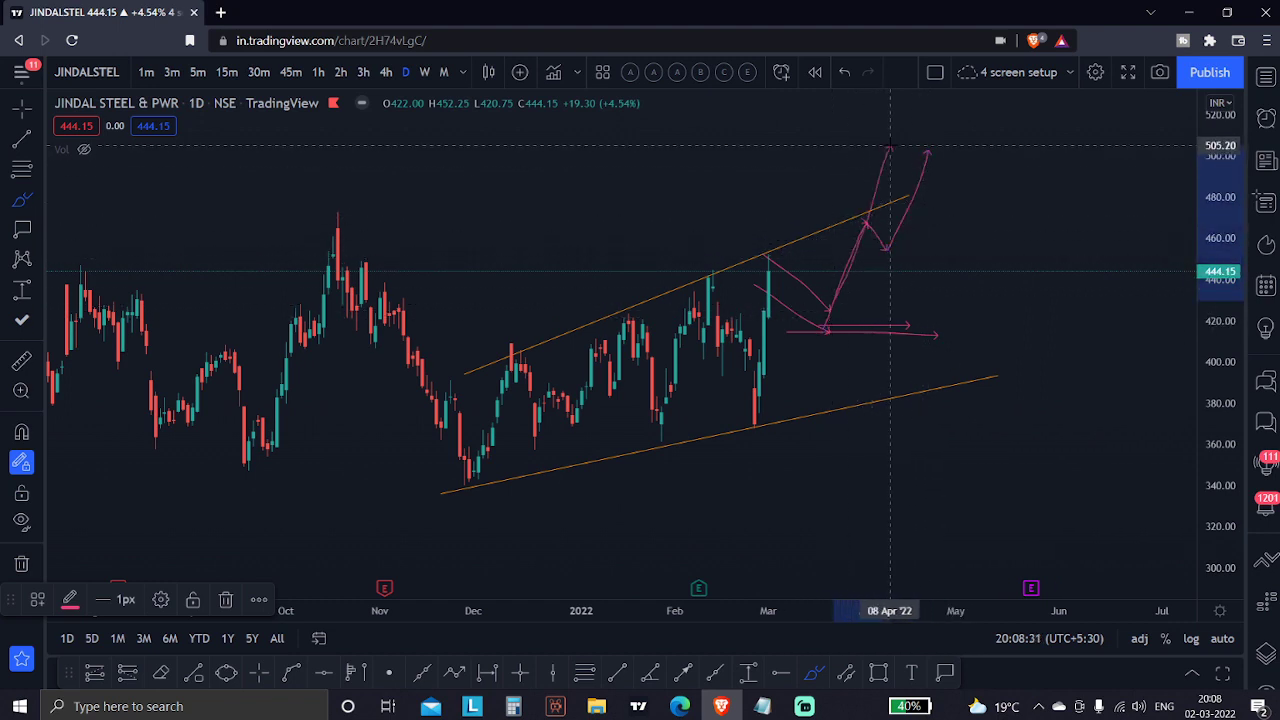
left_click_drag(778, 159, 826, 170)
key("Escape")
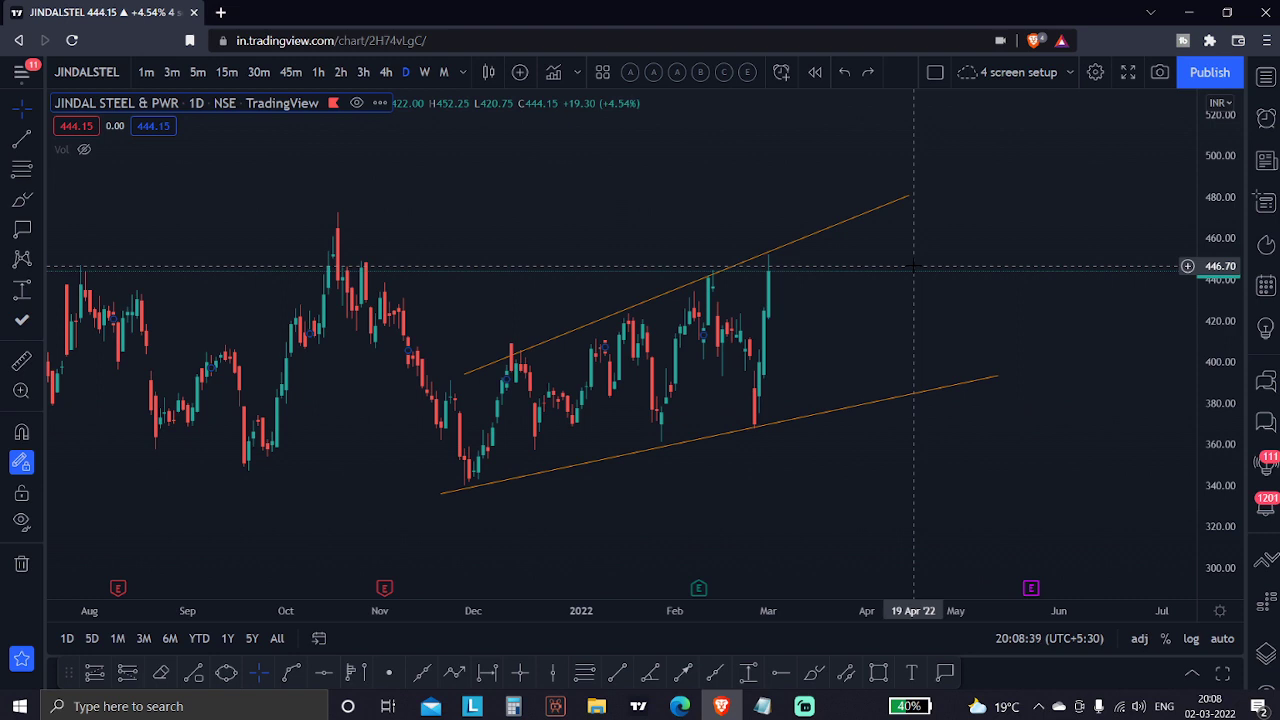
Brush marks over the swing highs touching the upper trend line, from the latest candle back to December
left_click(20, 199)
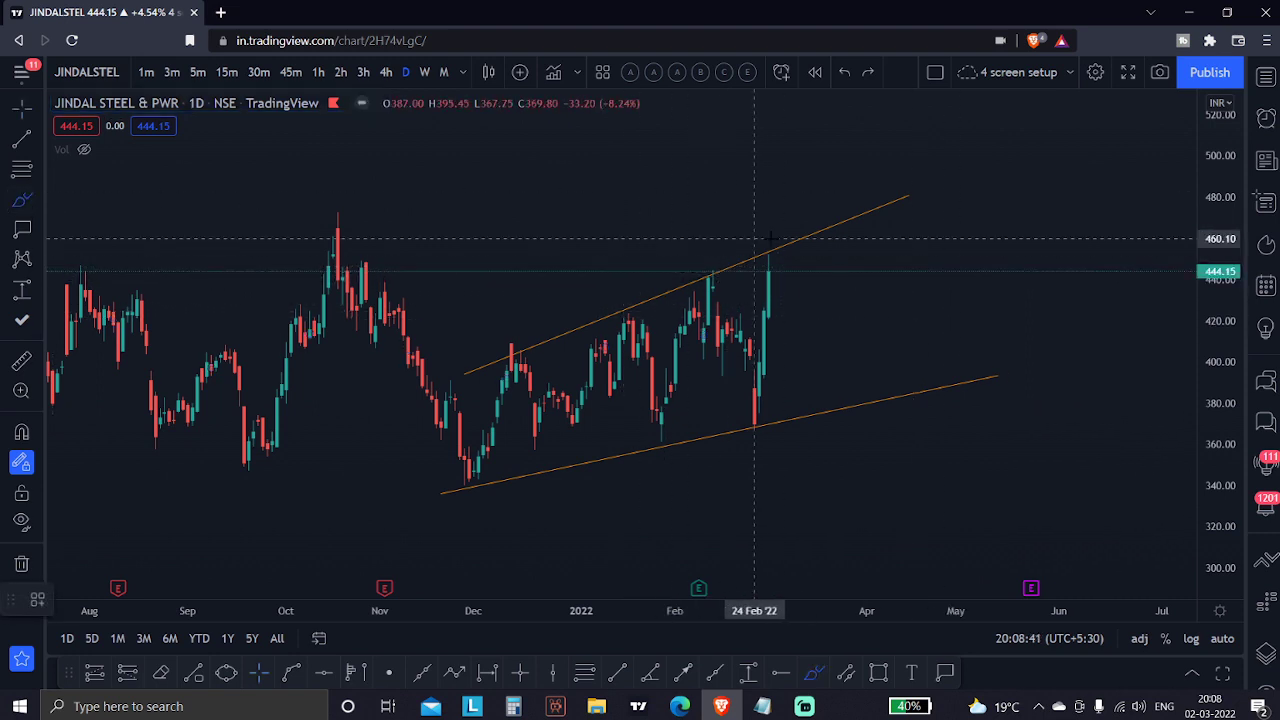
left_click_drag(771, 243, 706, 271)
mouse_move(622, 292)
left_mouse_down()
mouse_move(628, 318)
mouse_move(556, 325)
left_mouse_up()
mouse_move(480, 329)
left_mouse_down()
mouse_move(516, 330)
mouse_move(506, 335)
left_mouse_up()
key("Escape")
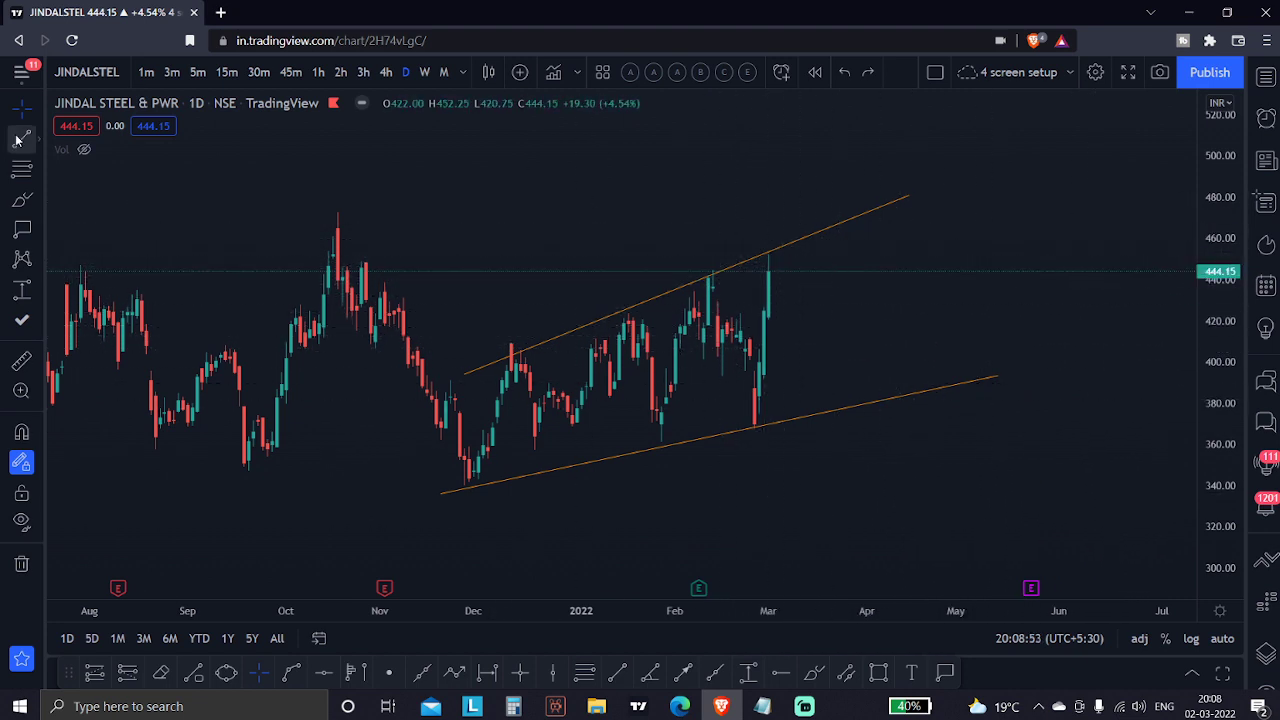
Brush a falling arrow from the latest candle to about 413, a looped arrow beside it, and a V through the late-February low to about 452
left_click(21, 199)
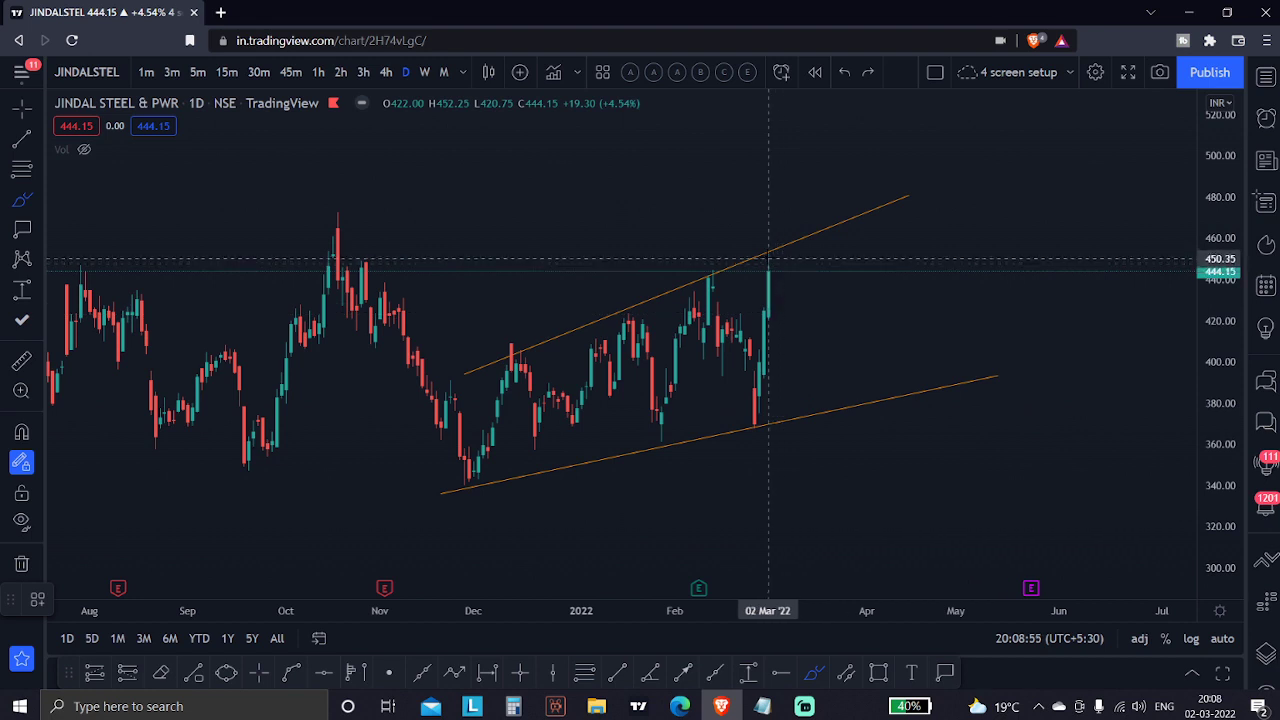
left_click_drag(770, 262, 825, 335)
mouse_move(898, 247)
left_mouse_down()
mouse_move(950, 256)
mouse_move(900, 299)
left_mouse_up()
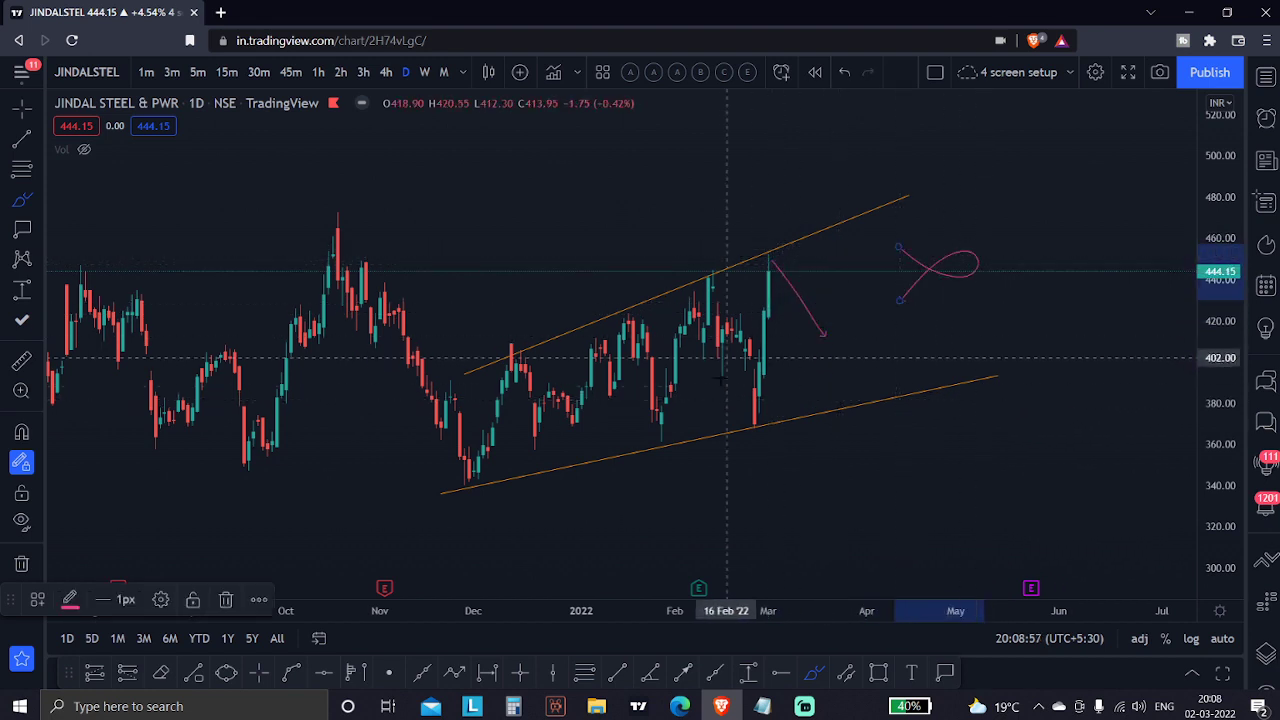
mouse_move(768, 268)
left_mouse_down()
mouse_move(752, 428)
mouse_move(792, 255)
left_mouse_up()
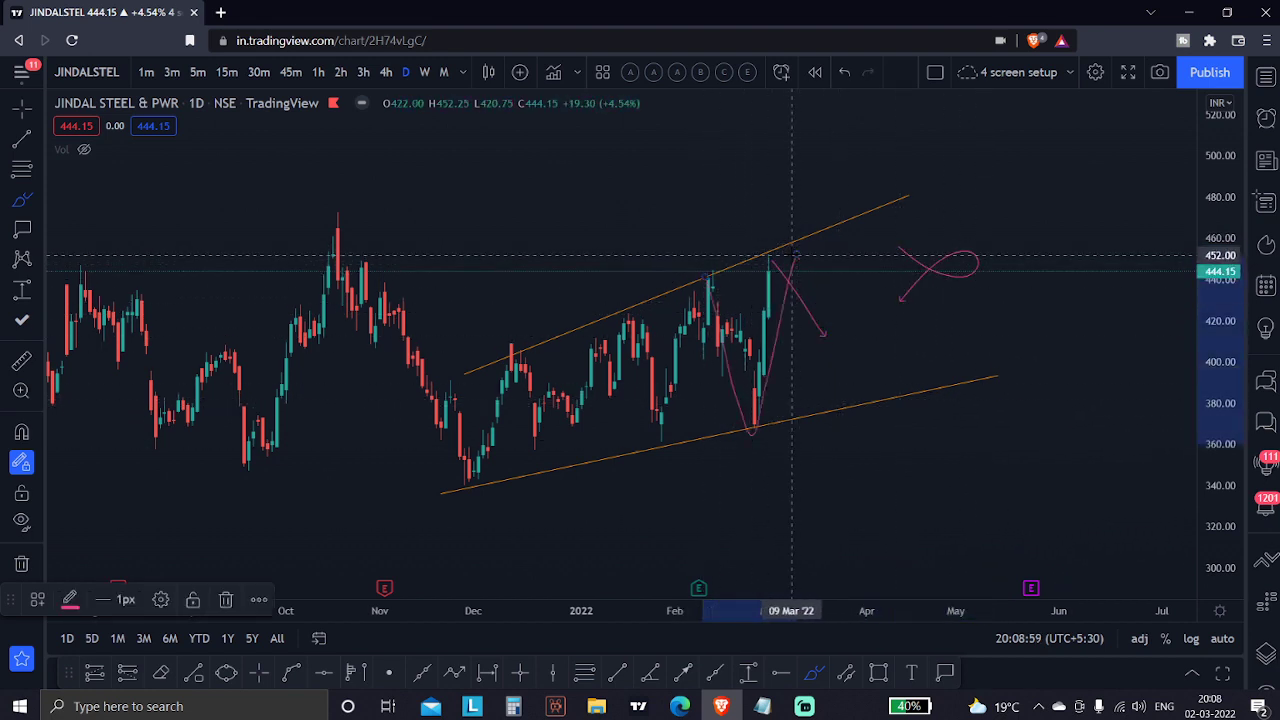
Undo the latest brush marks on the JINDALSTEL chart, leaving only the two trend lines
key("ctrl+z")
key("ctrl+z")
key("ctrl+z")
key("ctrl+z")
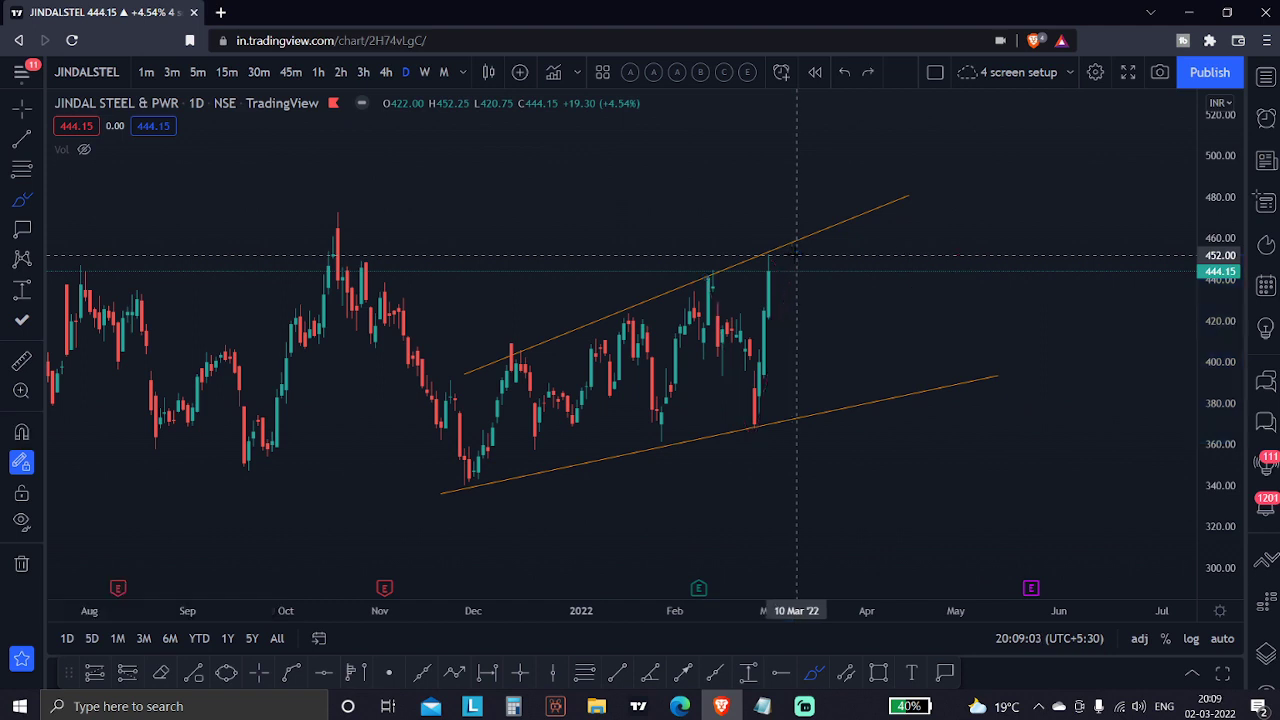
Brush a V through the late-February low, a hooked arrow up to about 520, and pullback, support and breakout arrows around the latest candle
mouse_move(710, 280)
left_mouse_down()
mouse_move(752, 385)
mouse_move(801, 258)
left_mouse_up()
mouse_move(920, 258)
left_mouse_down()
mouse_move(943, 308)
mouse_move(1076, 112)
left_mouse_up()
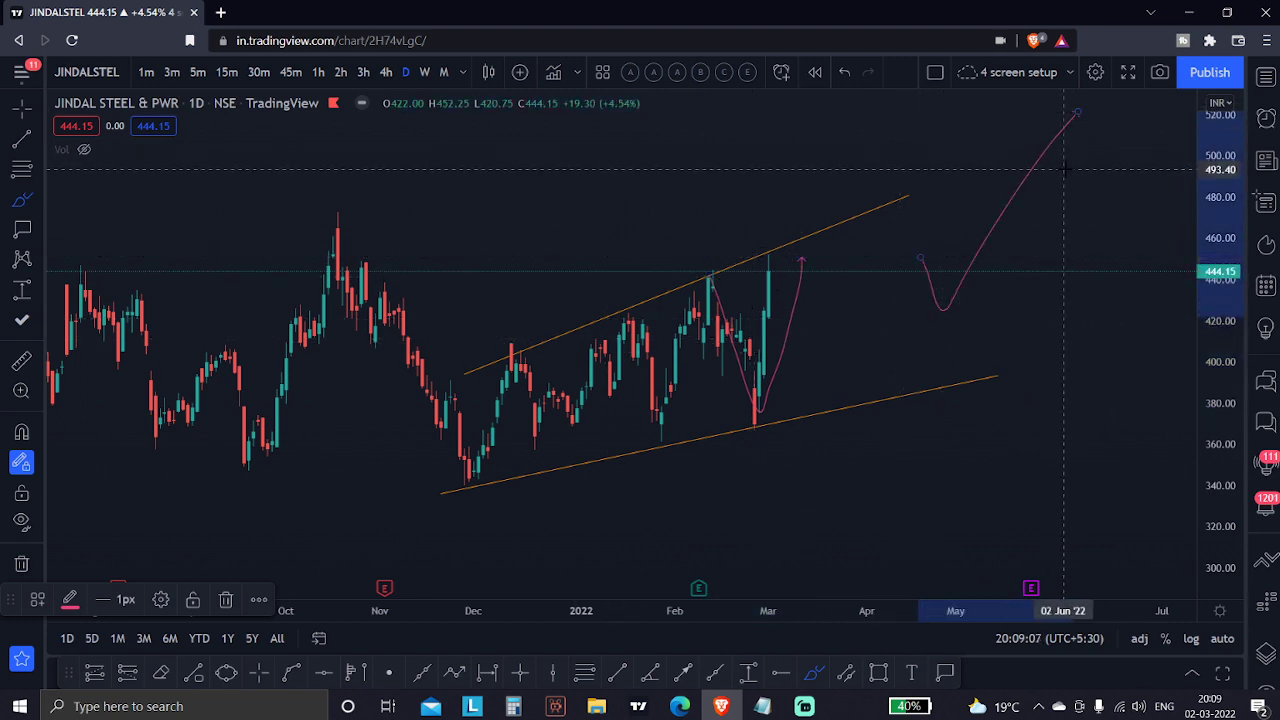
left_click_drag(775, 256, 844, 325)
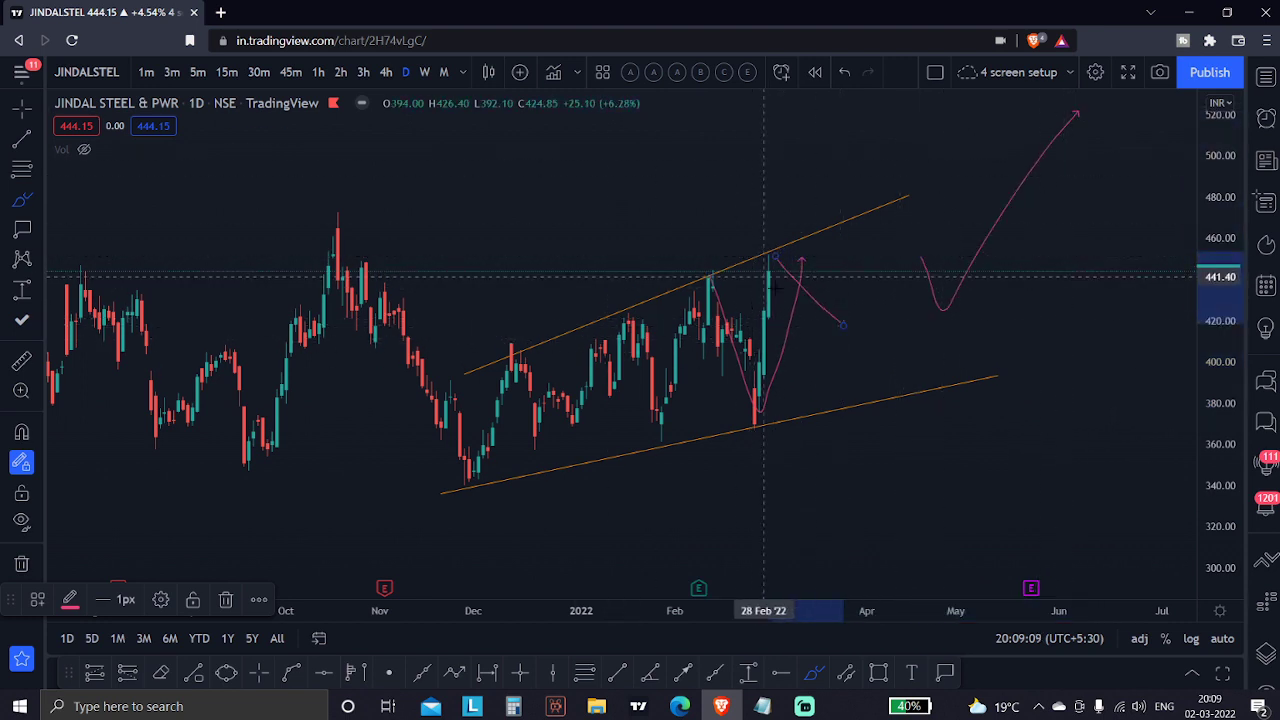
left_click_drag(768, 280, 829, 343)
left_click_drag(749, 268, 826, 273)
left_click_drag(760, 322, 811, 323)
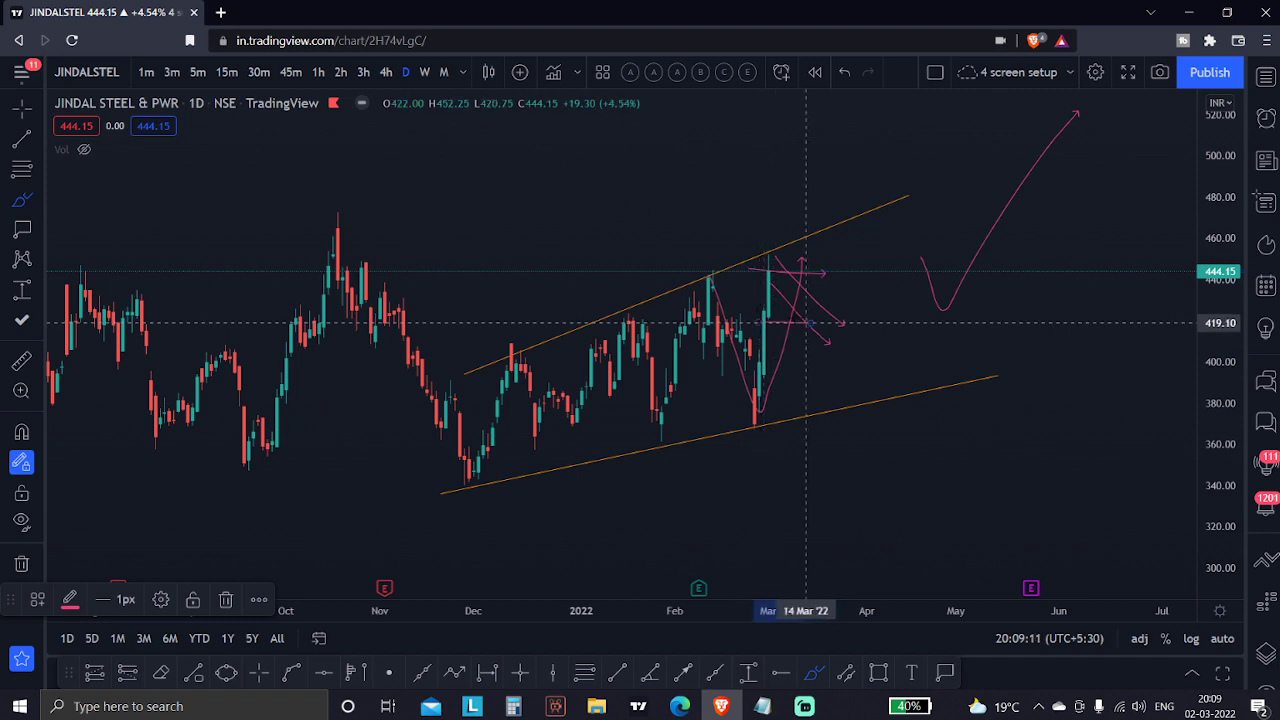
mouse_move(771, 270)
left_mouse_down()
mouse_move(797, 325)
mouse_move(830, 342)
mouse_move(870, 332)
mouse_move(908, 158)
left_mouse_up()
left_click(22, 199)
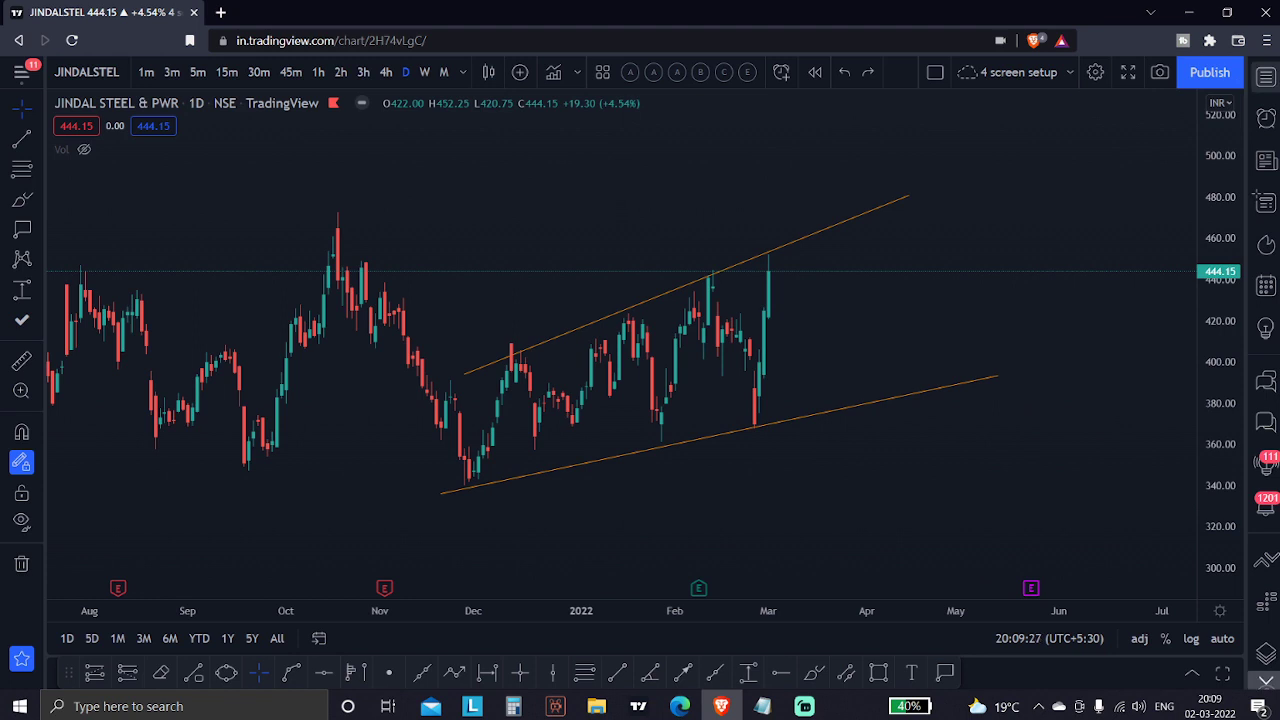
Open the NIFTY chart from the watchlist, then hide the watchlist
left_click(1266, 76)
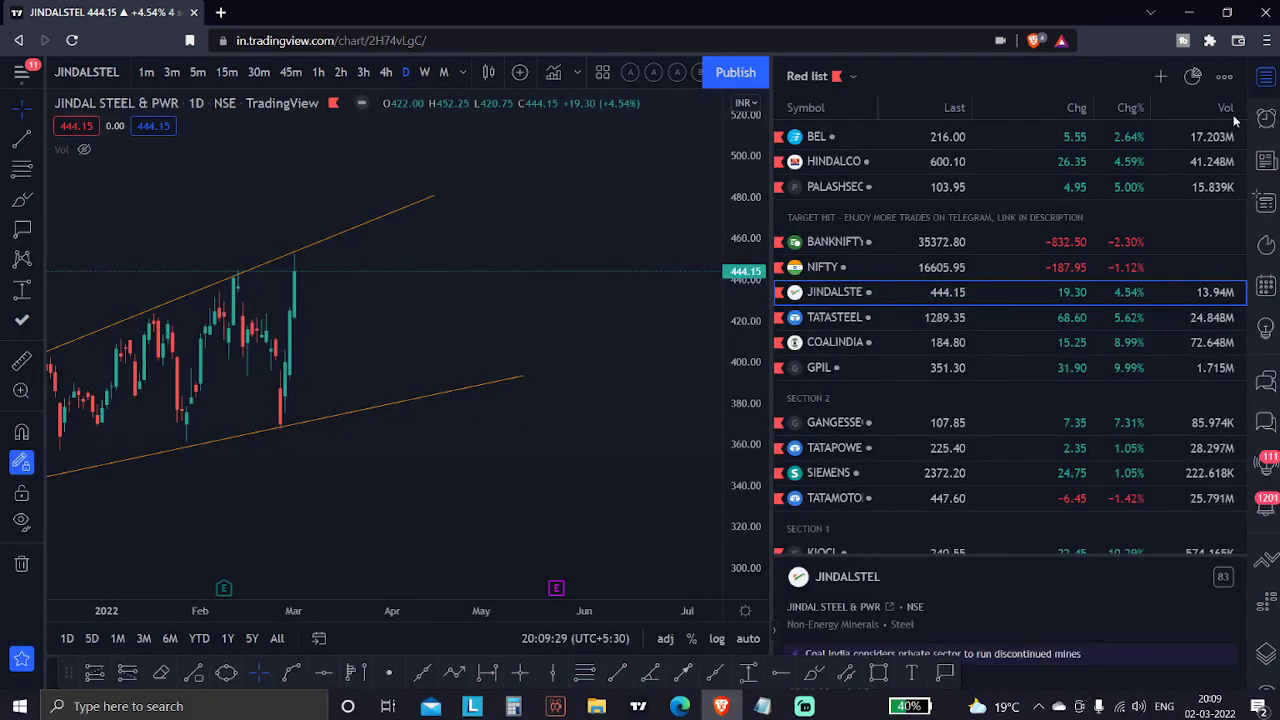
left_click(1022, 277)
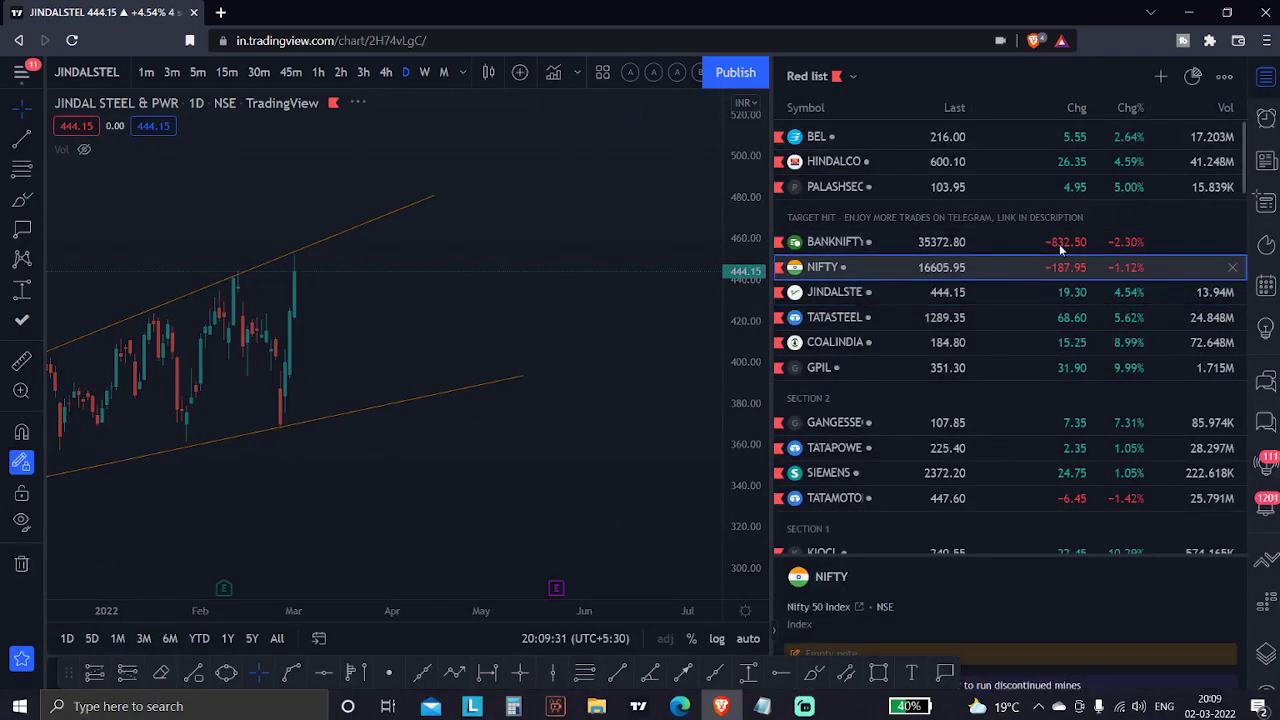
left_click(1266, 76)
left_click_drag(868, 605, 605, 609)
left_click_drag(600, 389, 891, 335)
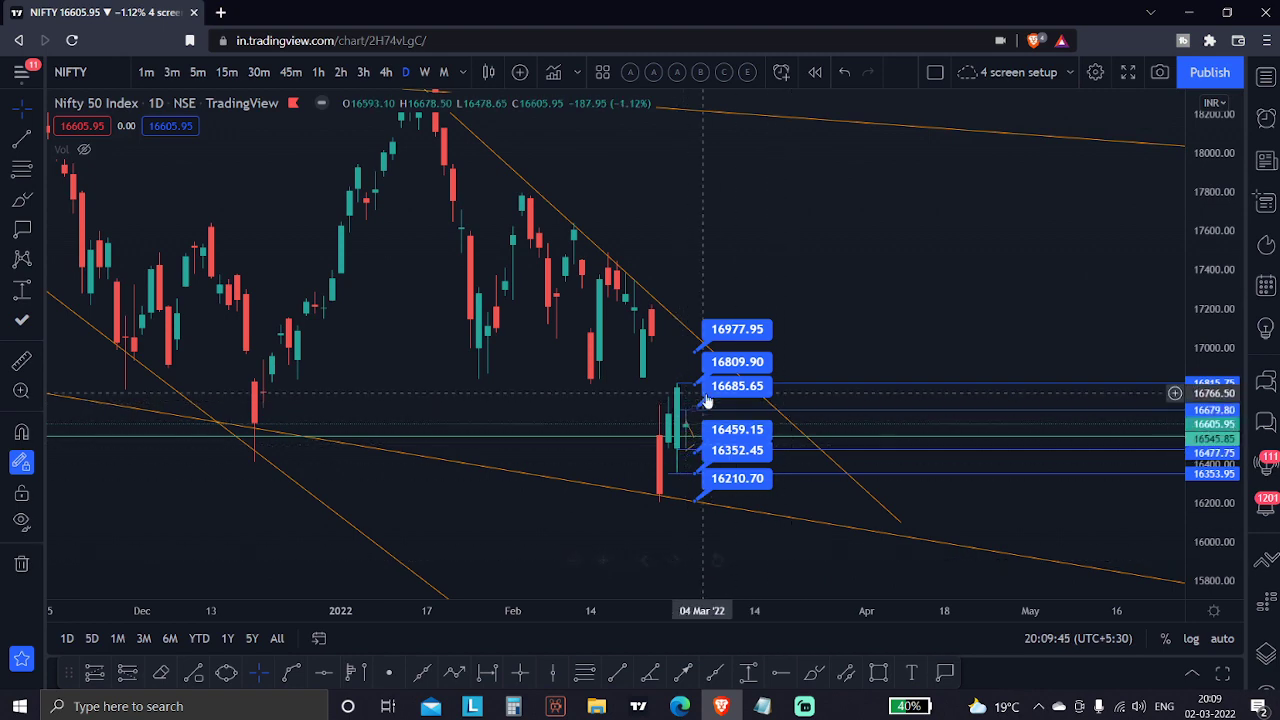
Switch the NIFTY chart to the 15-minute timeframe
type("15")
key("Return")
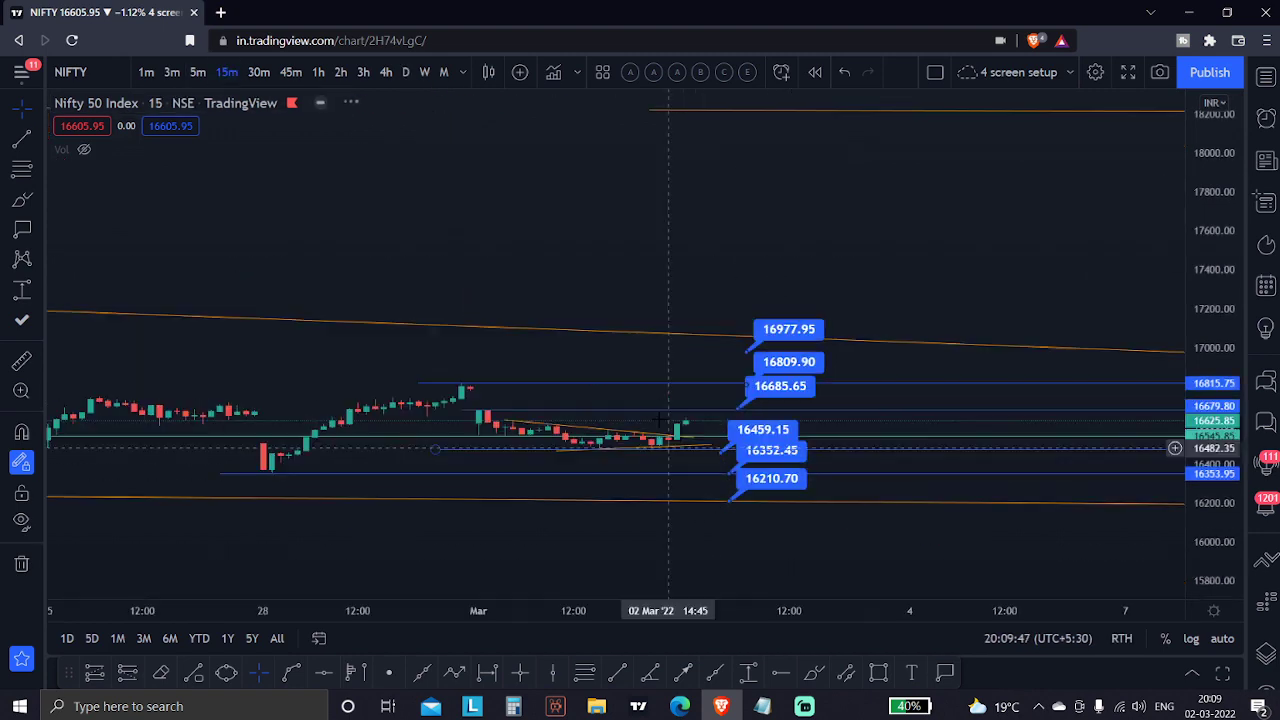
left_click_drag(806, 243, 824, 178)
left_click_drag(1217, 549, 1200, 290)
left_click_drag(1089, 316, 1020, 280)
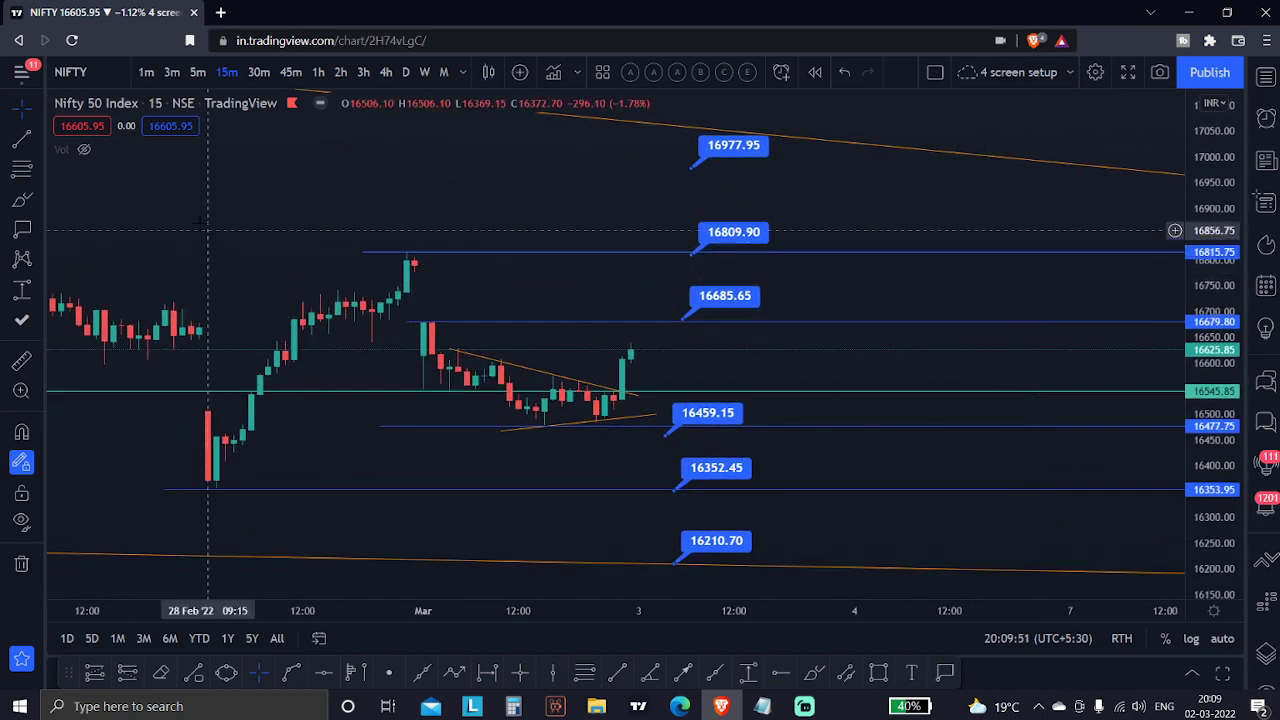
Brush a bullish path from the latest candle past the 16685.65 and 16809.90 levels, with an up arrow at the descending trend line
left_click(22, 199)
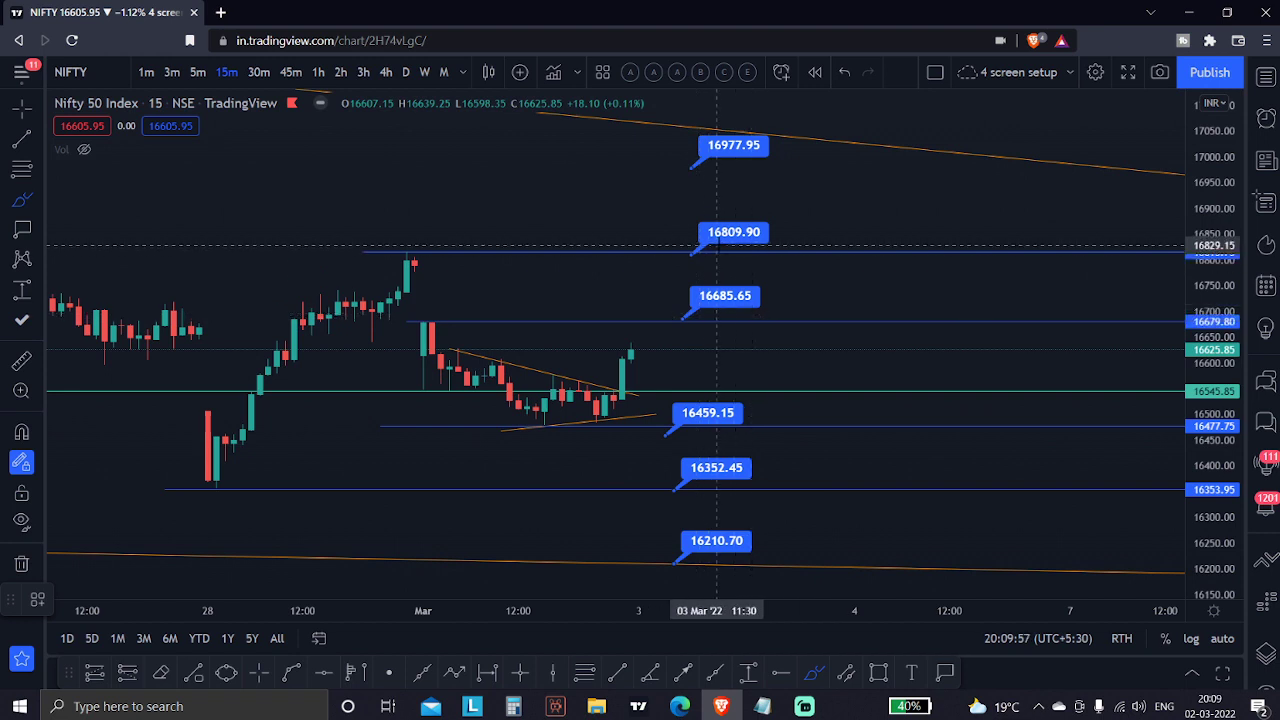
mouse_move(640, 344)
left_mouse_down()
mouse_move(708, 266)
mouse_move(752, 262)
mouse_move(776, 216)
mouse_move(803, 226)
left_mouse_up()
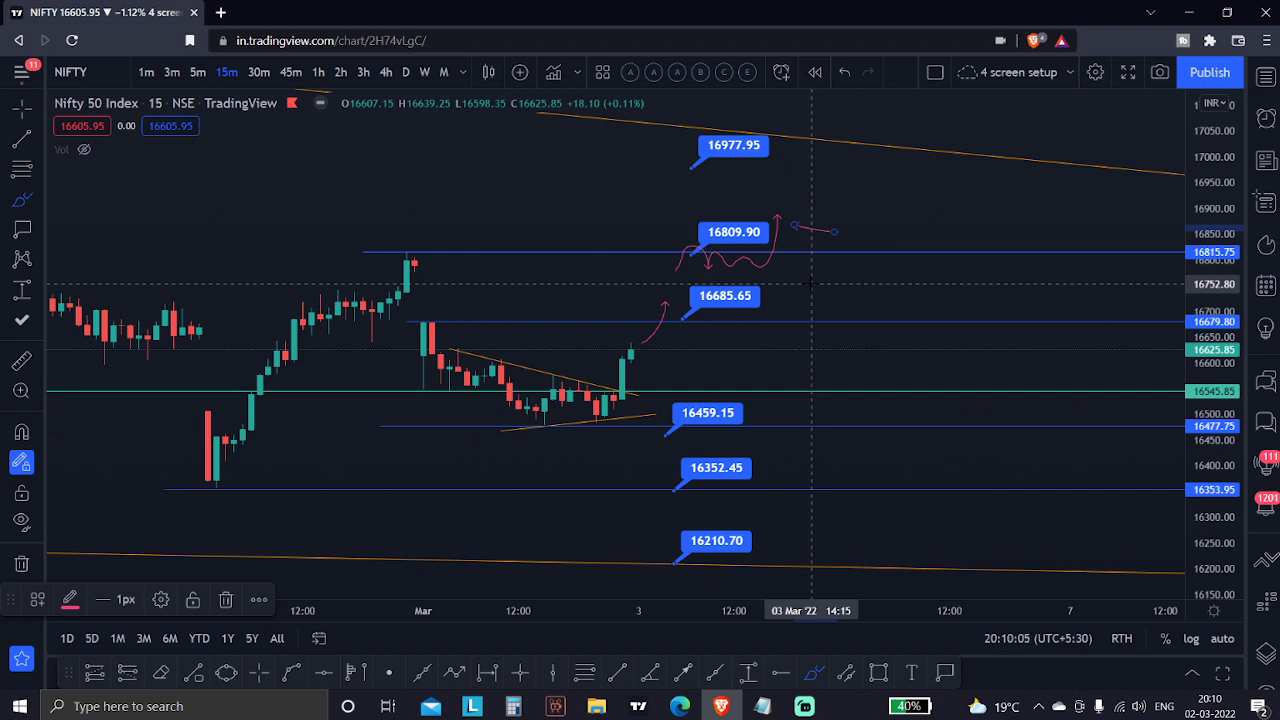
mouse_move(778, 212)
left_mouse_down()
mouse_move(805, 222)
mouse_move(850, 190)
mouse_move(862, 200)
left_mouse_up()
left_click_drag(872, 142, 872, 166)
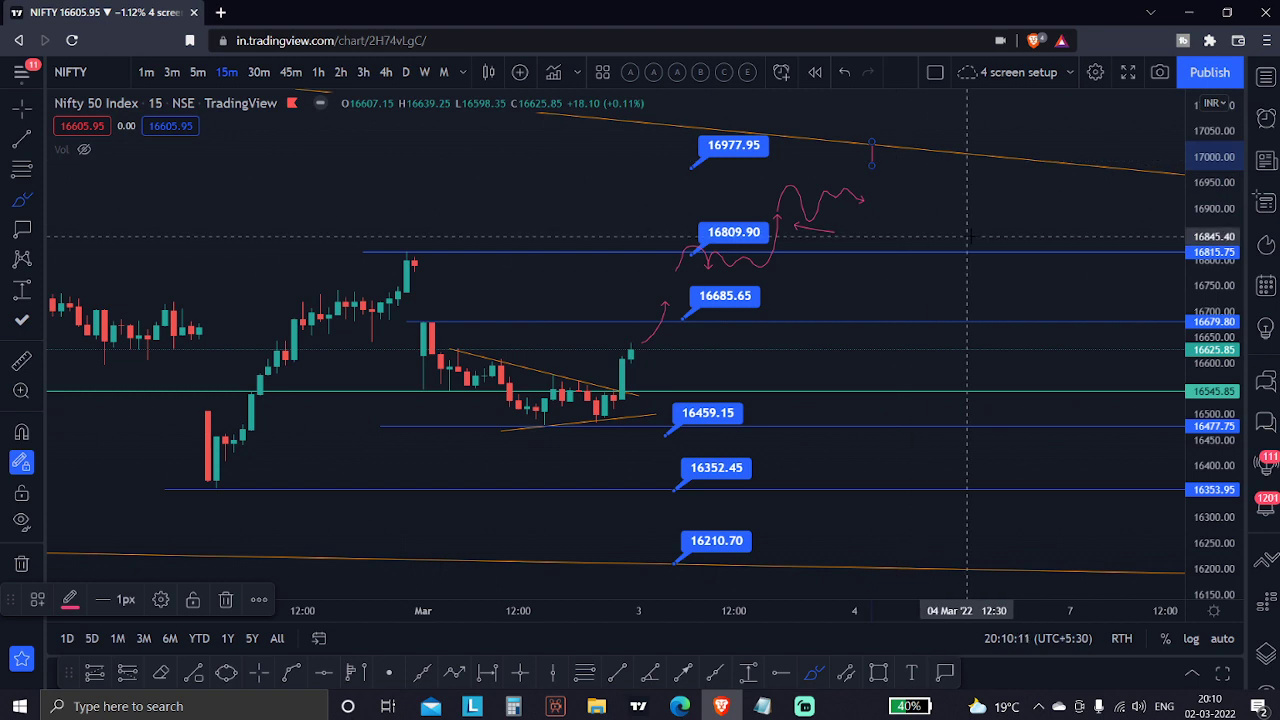
Brush a bearish path from the triangle's lower edge along the 16352.45 level and down to about 16275, with a small arrow pointing at the drop
mouse_move(648, 410)
left_mouse_down()
mouse_move(648, 448)
mouse_move(622, 435)
mouse_move(656, 460)
mouse_move(792, 490)
mouse_move(848, 485)
left_mouse_up()
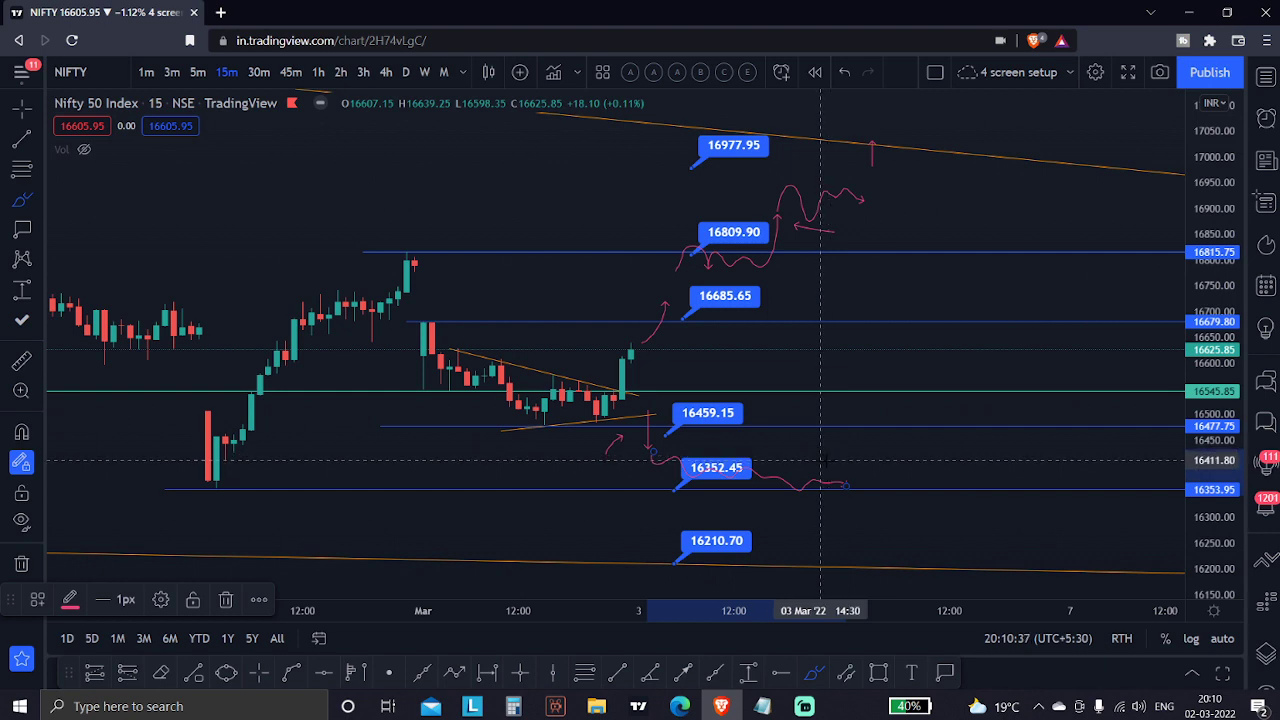
mouse_move(838, 483)
left_mouse_down()
mouse_move(863, 485)
mouse_move(872, 529)
mouse_move(889, 513)
left_mouse_up()
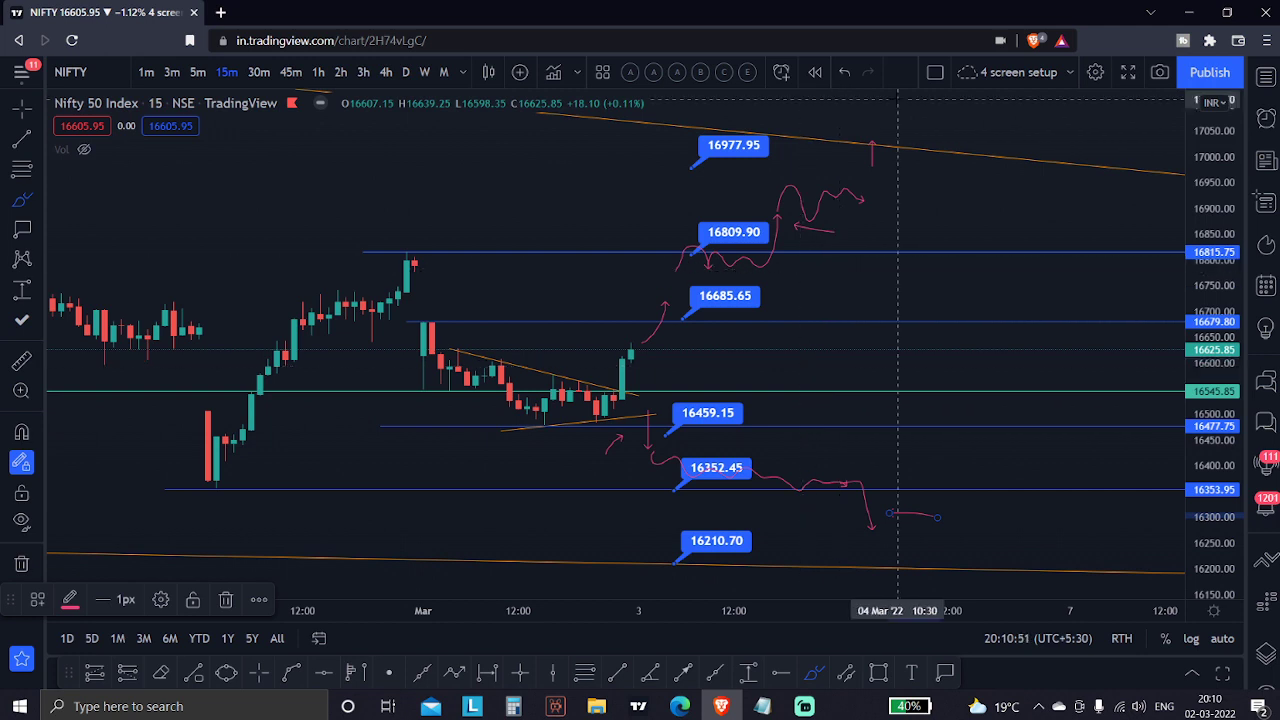
scroll(583, 607, "down", 5)
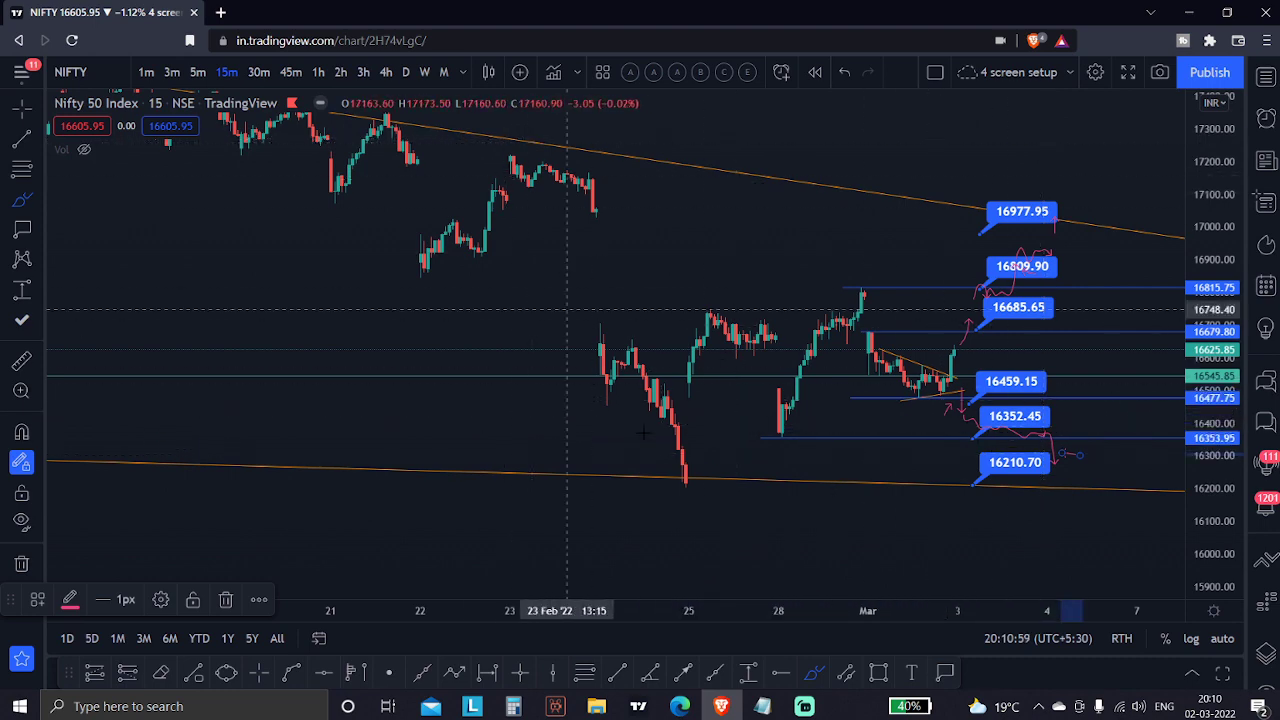
scroll(849, 537, "right", 5)
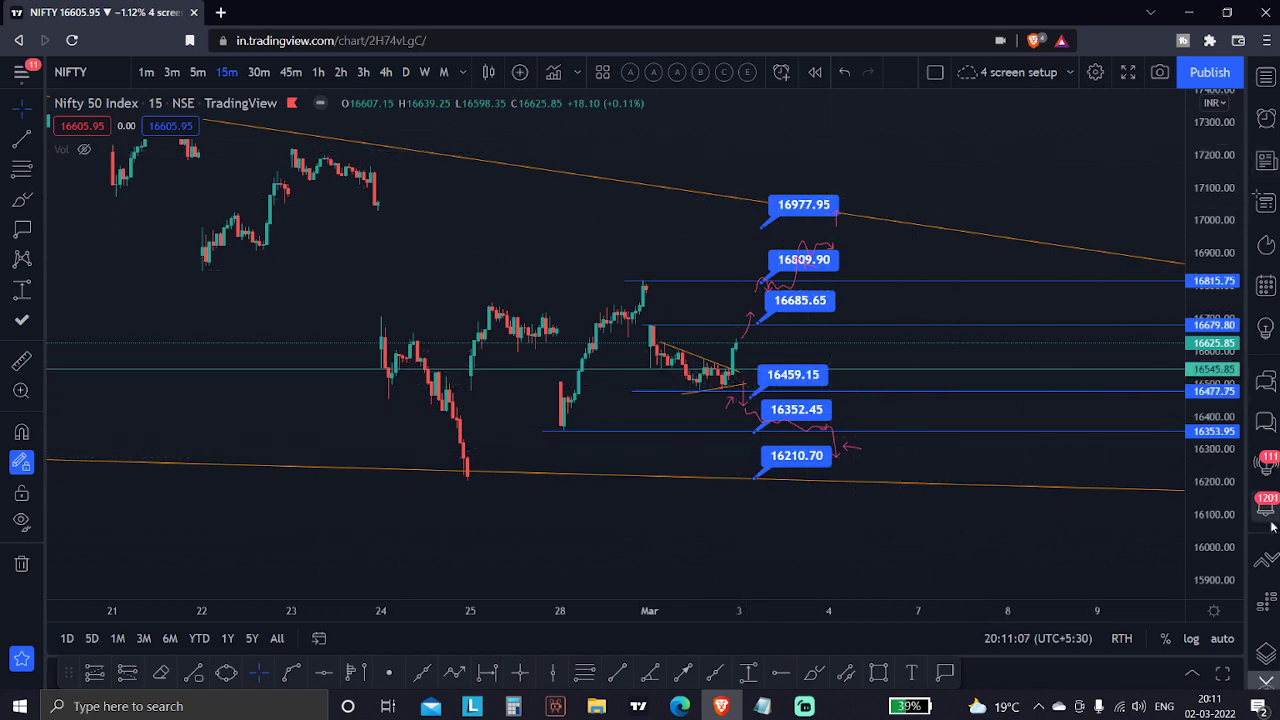
left_click_drag(1225, 514, 1222, 443)
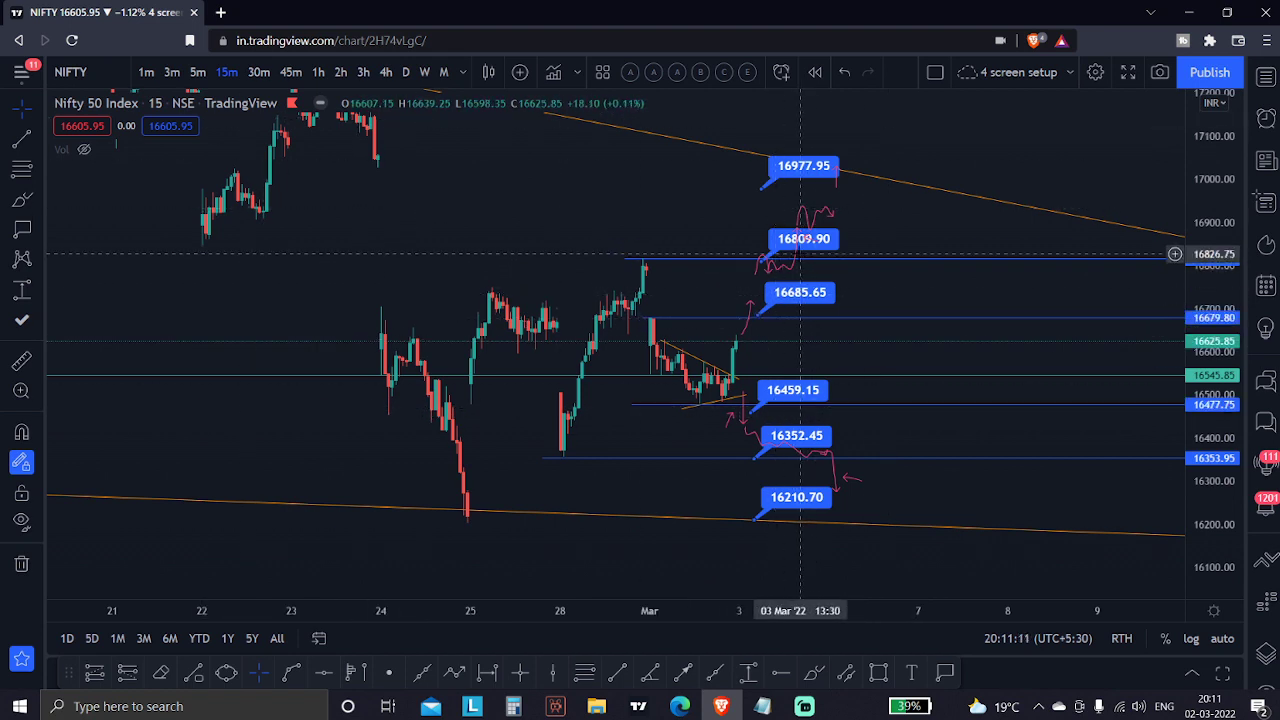
Open the BANKNIFTY chart from the watchlist, then hide the watchlist
left_click(1266, 78)
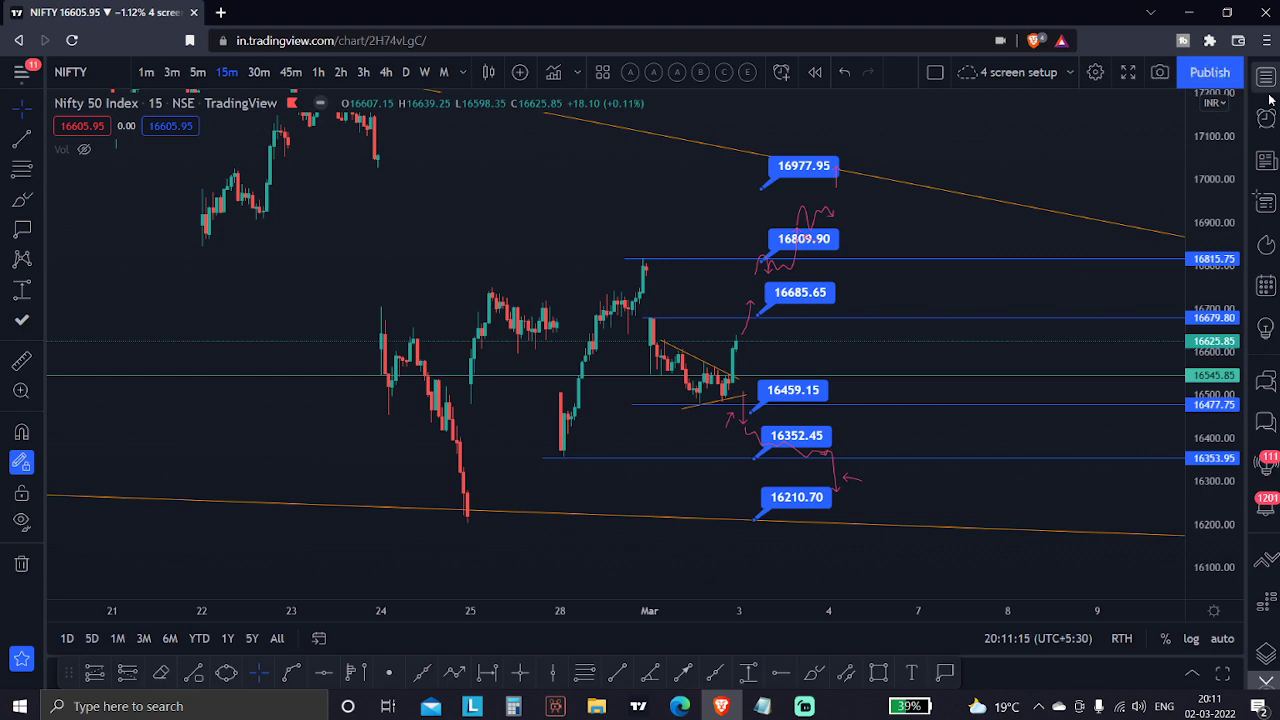
left_click(857, 240)
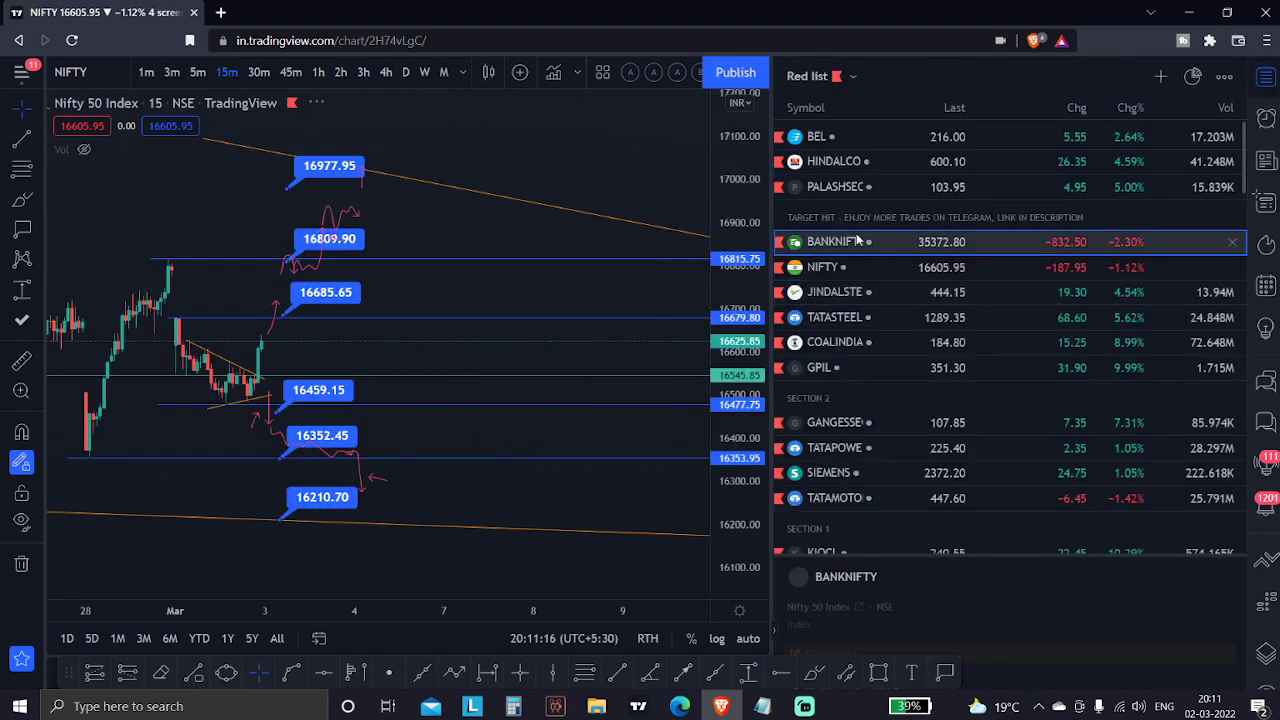
left_click(1266, 78)
scroll(907, 265, "down", 2)
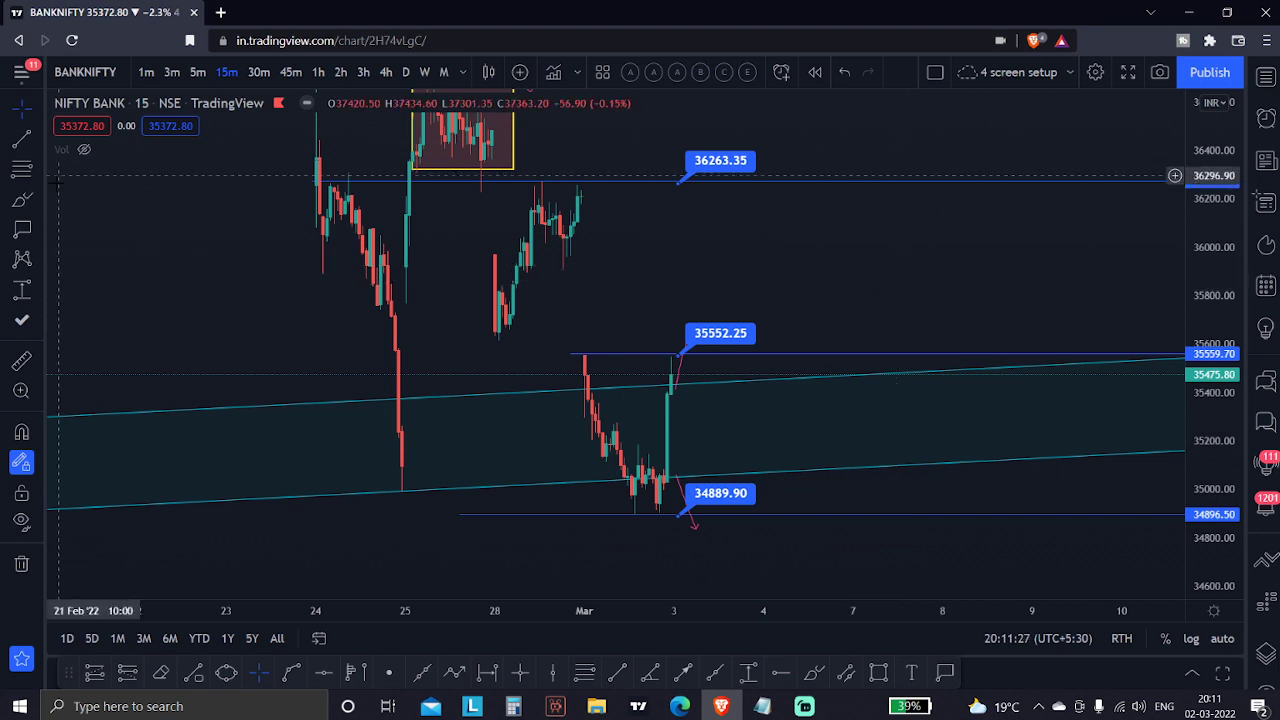
Circle the first March candles with the brush and draw a V from them through the low toward the 35552.25 level
left_click(21, 200)
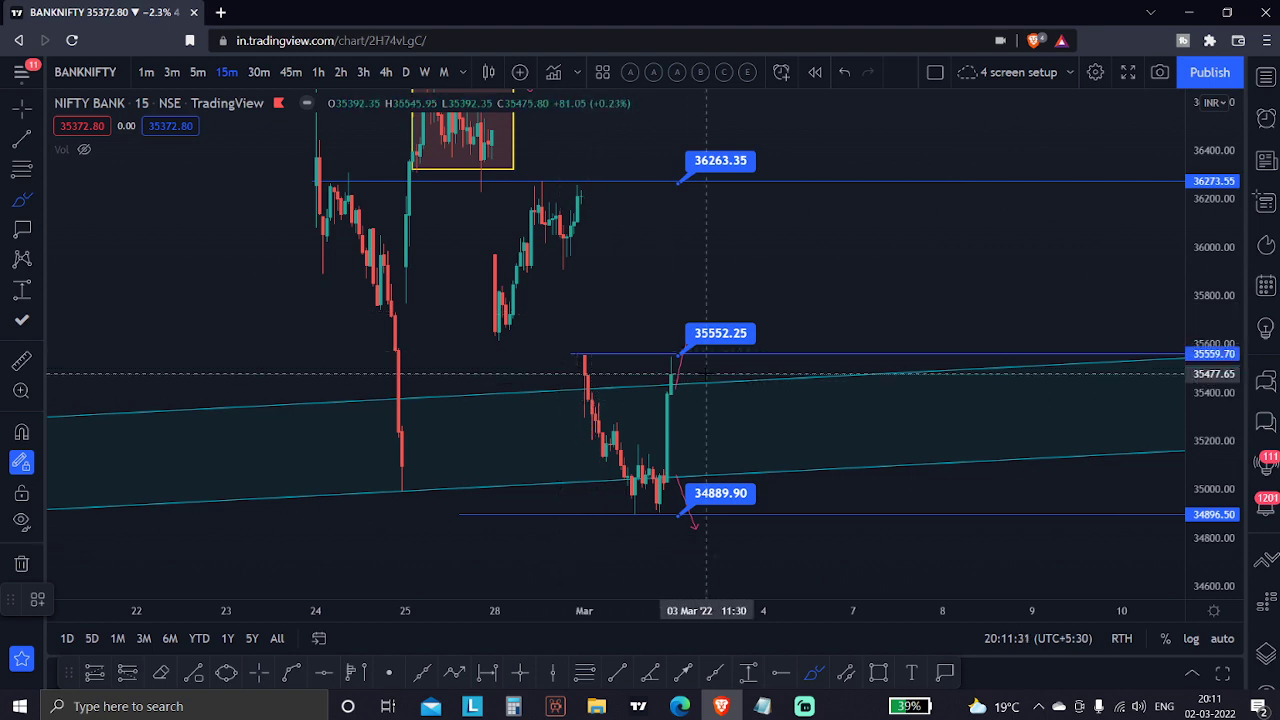
mouse_move(585, 356)
left_mouse_down()
mouse_move(592, 346)
mouse_move(572, 370)
mouse_move(622, 503)
mouse_move(650, 505)
mouse_move(678, 358)
left_mouse_up()
left_click(702, 342)
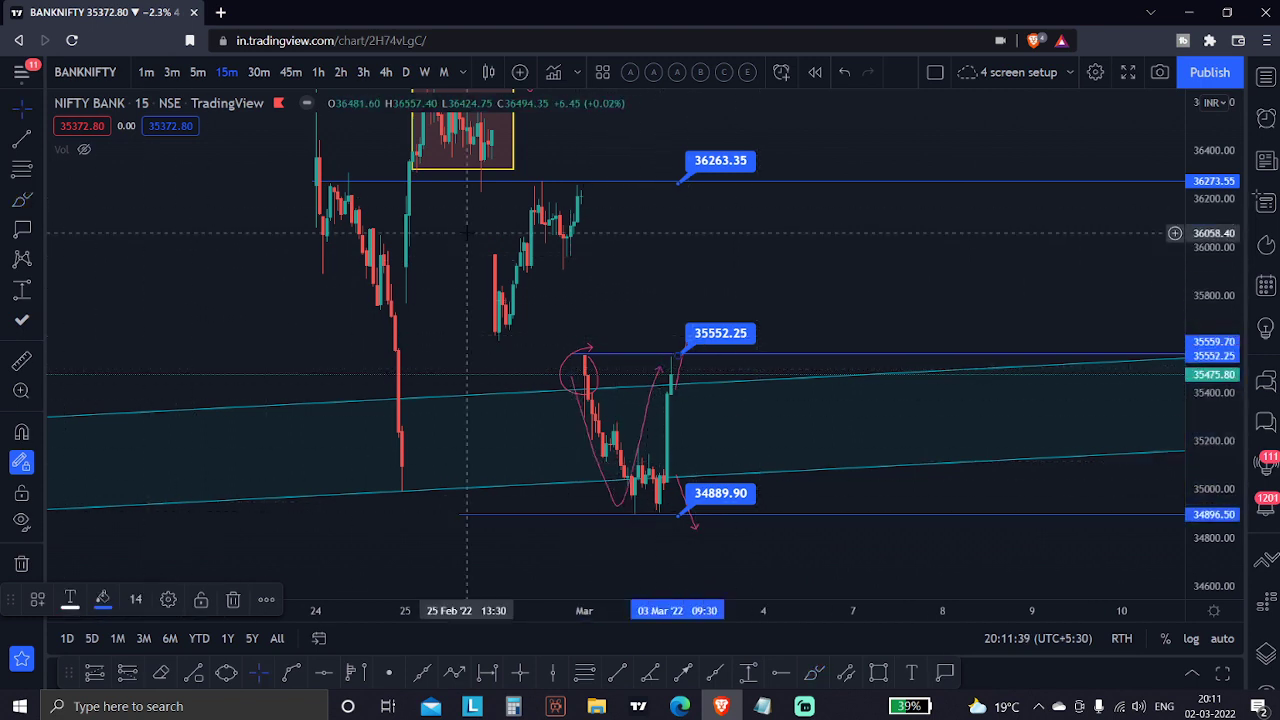
Brush wavy sideways arrows inside the channel and a rising arrow through 35559.70 to about 35740, with pointer arrows marking both scenarios
left_click(20, 200)
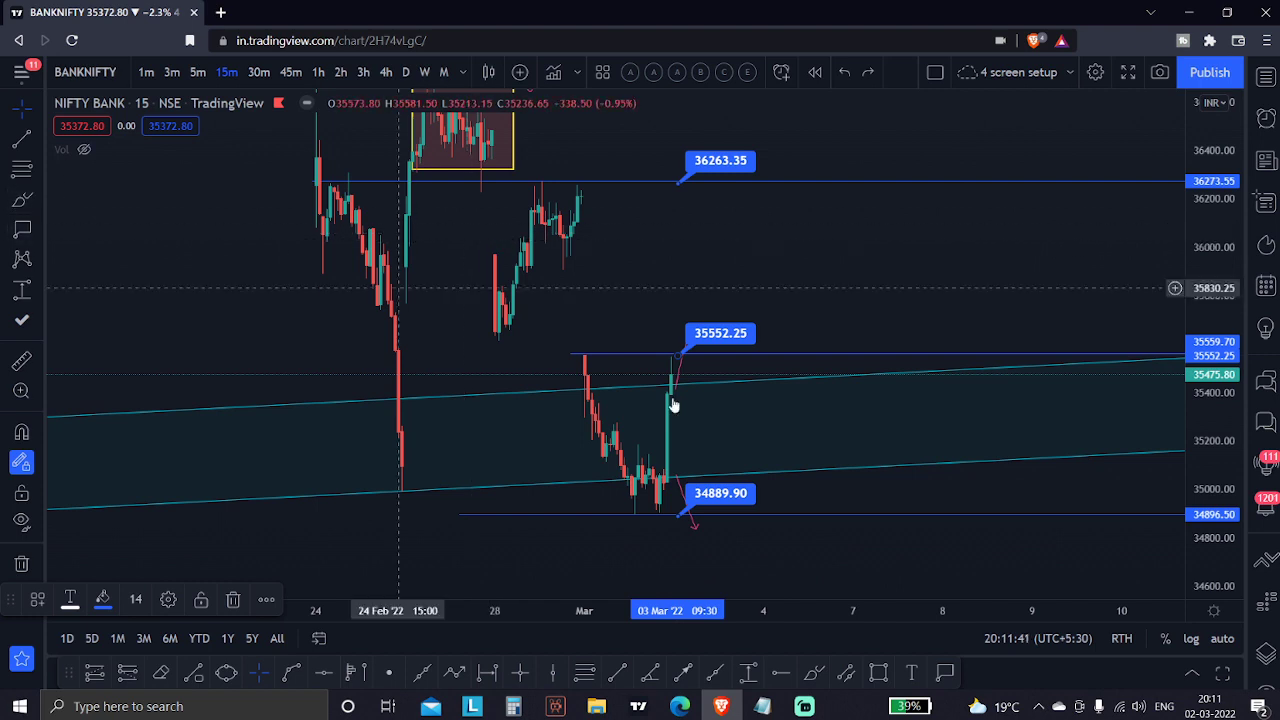
mouse_move(676, 368)
left_mouse_down()
mouse_move(677, 386)
mouse_move(723, 416)
mouse_move(778, 416)
left_mouse_up()
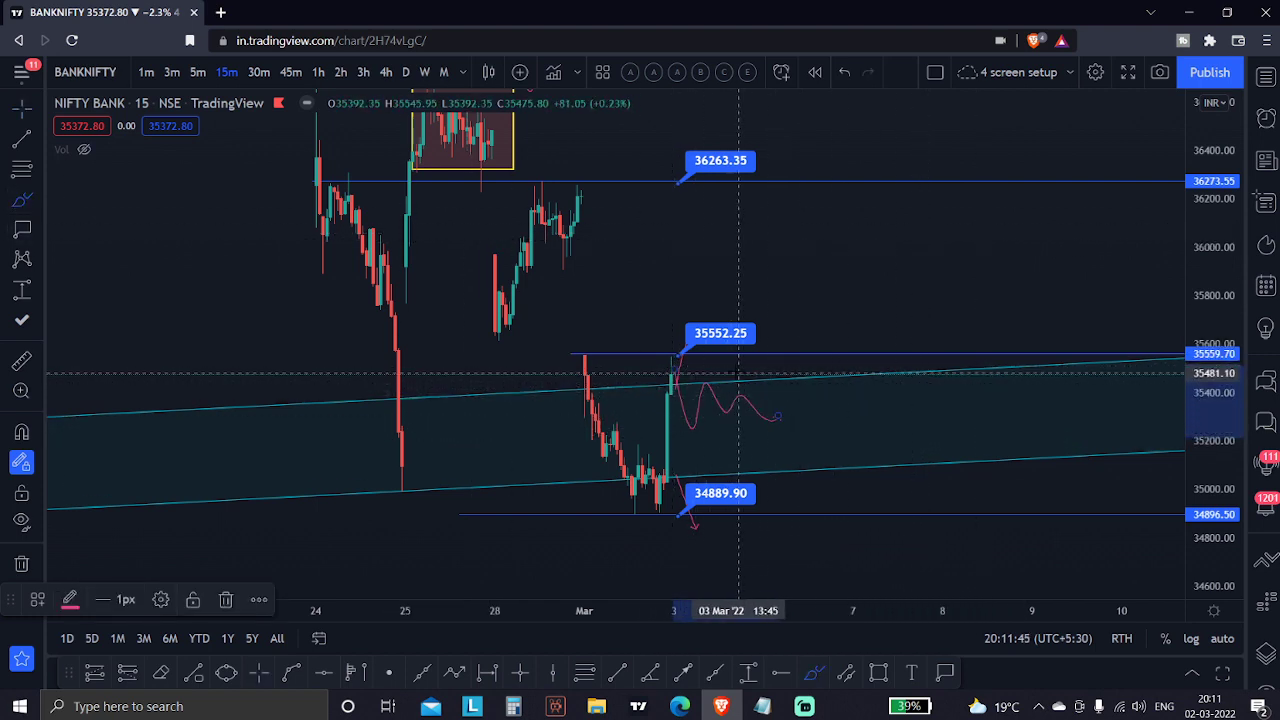
mouse_move(735, 370)
left_mouse_down()
mouse_move(781, 312)
mouse_move(807, 333)
left_mouse_up()
mouse_move(664, 357)
left_mouse_down()
mouse_move(697, 400)
mouse_move(759, 410)
mouse_move(764, 395)
left_mouse_up()
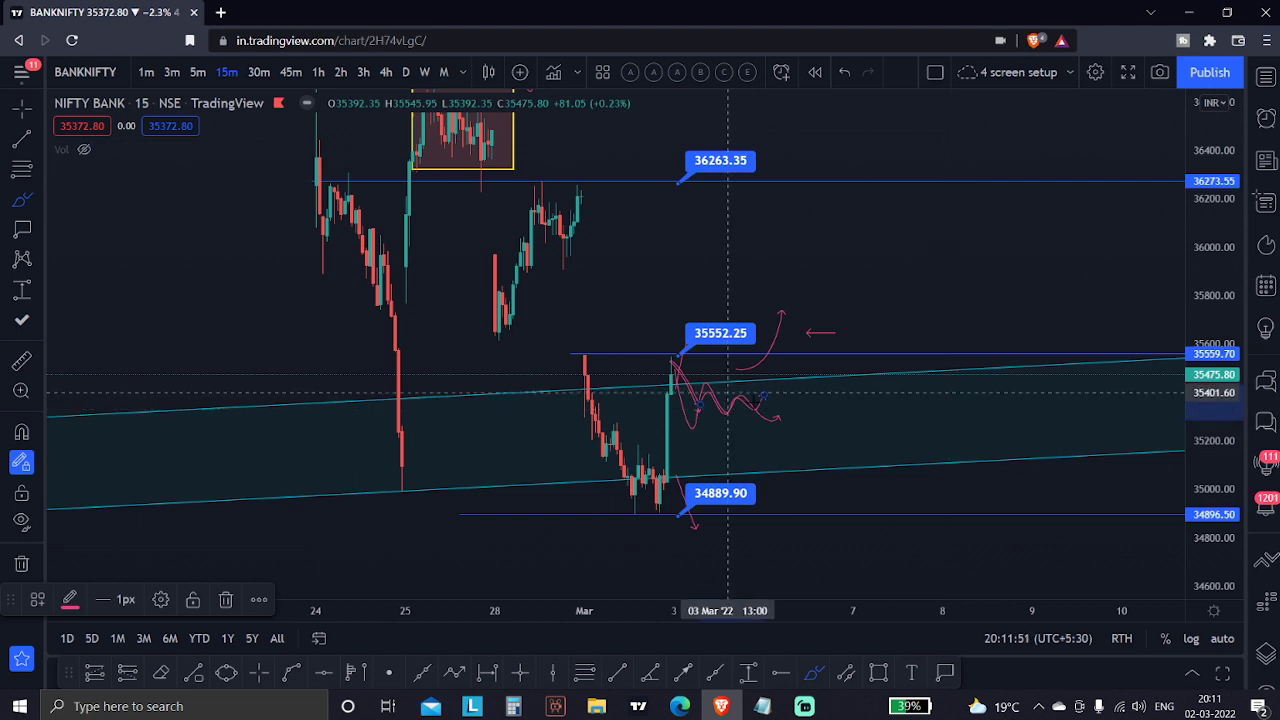
left_click_drag(890, 403, 828, 405)
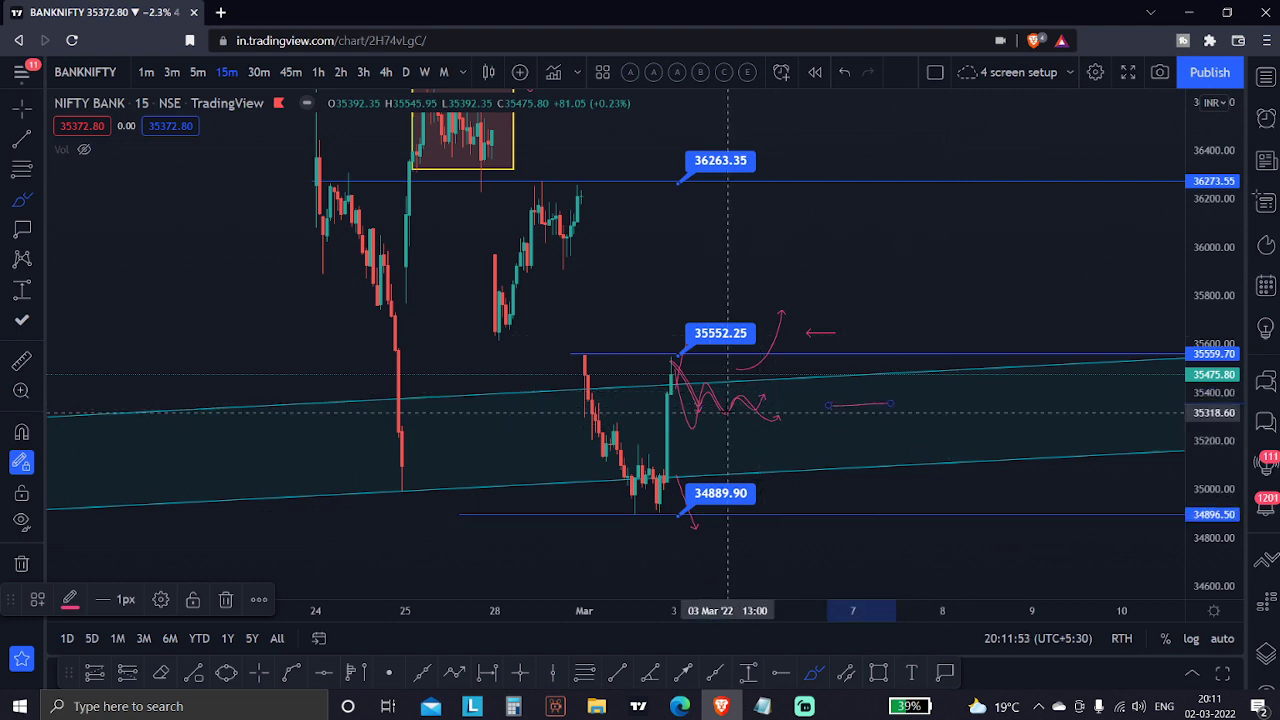
Check the current date in the March 2022 system calendar, then close it
left_click(1210, 706)
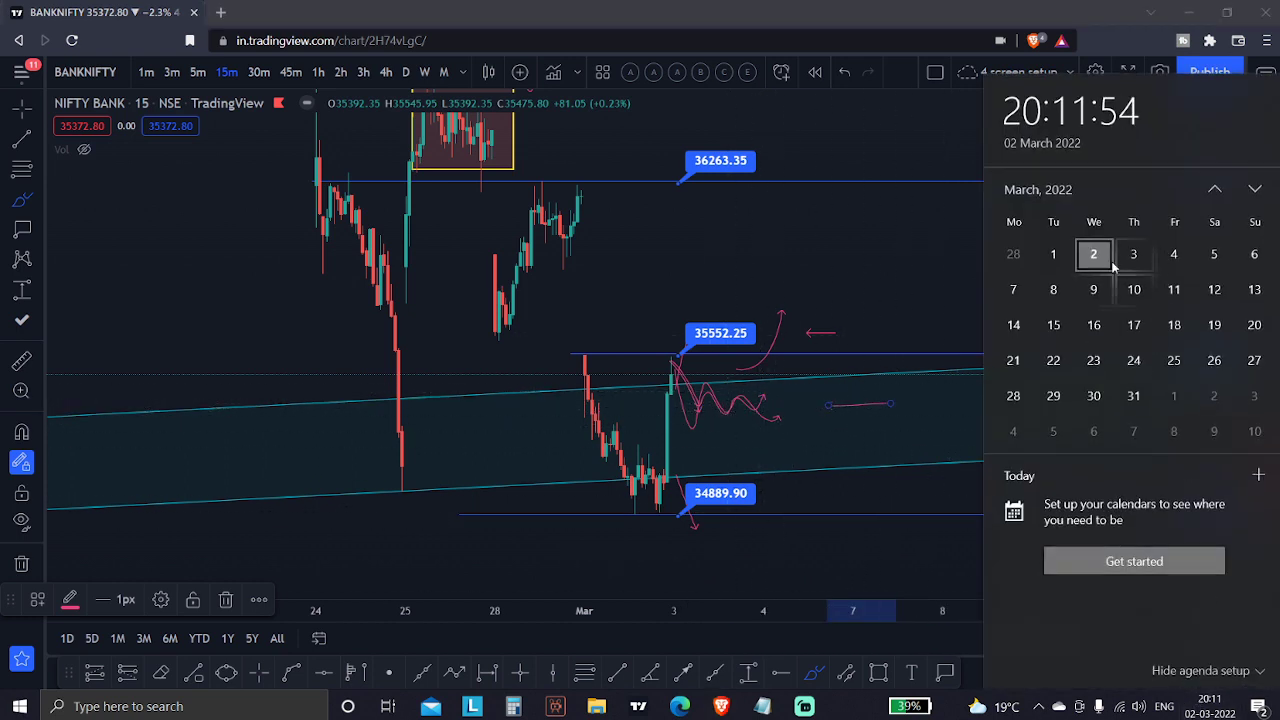
left_click(871, 271)
Brush a rising arrow through the 36273.55 level and a falling arrow through 34896.50 to about 34770, with a small arrow pointing at the drop
left_click(17, 205)
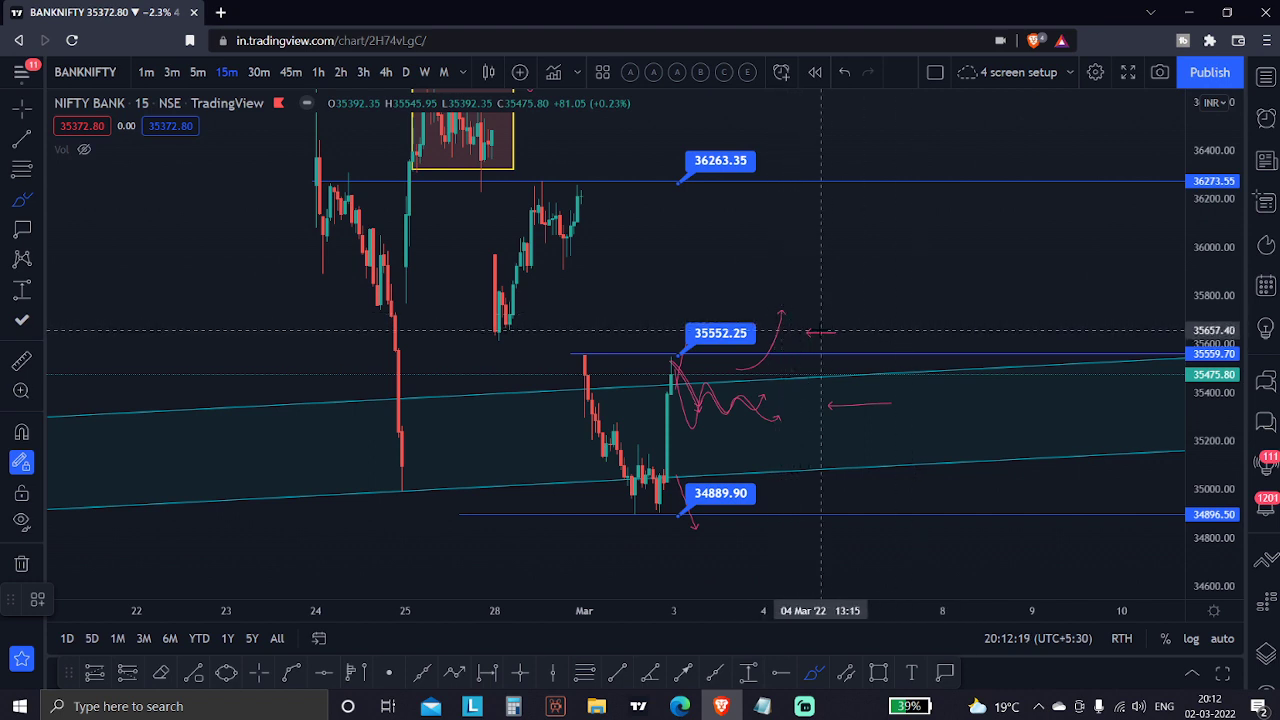
left_click_drag(758, 207, 817, 160)
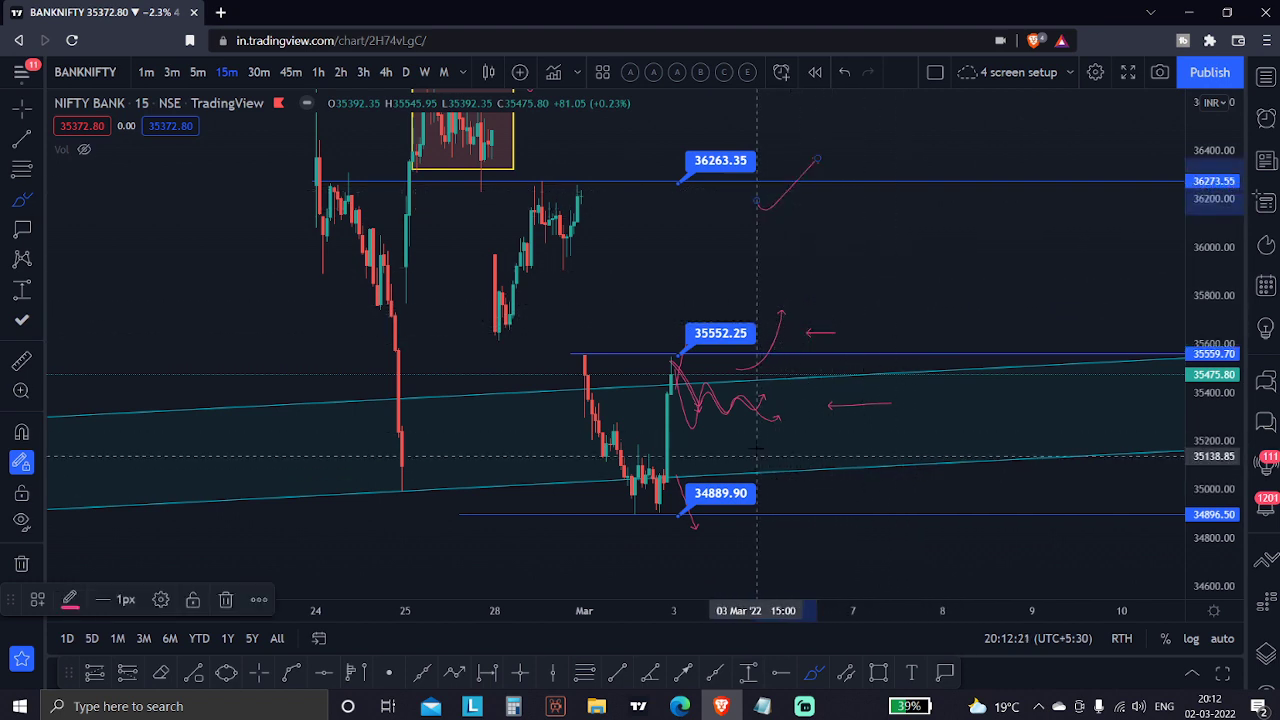
left_click_drag(785, 425, 814, 545)
left_click_drag(887, 540, 856, 532)
key("Escape")
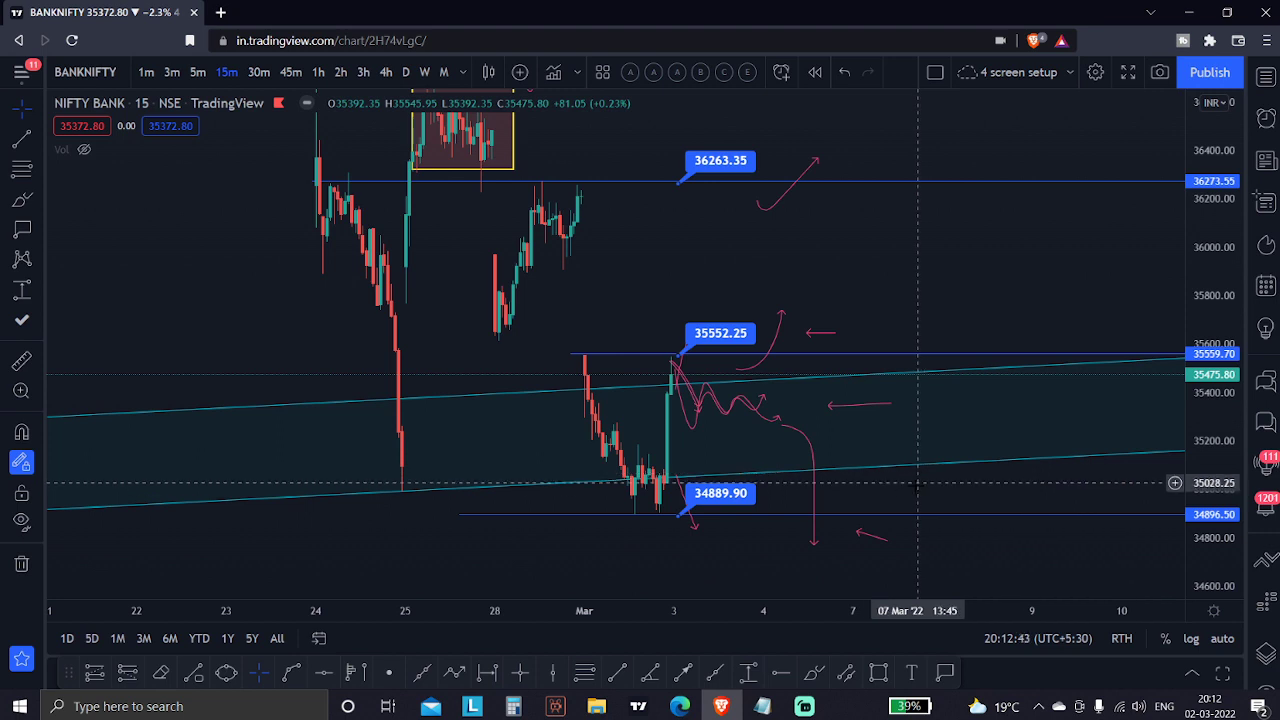
Switch to Streamlabs Desktop
left_click(805, 706)
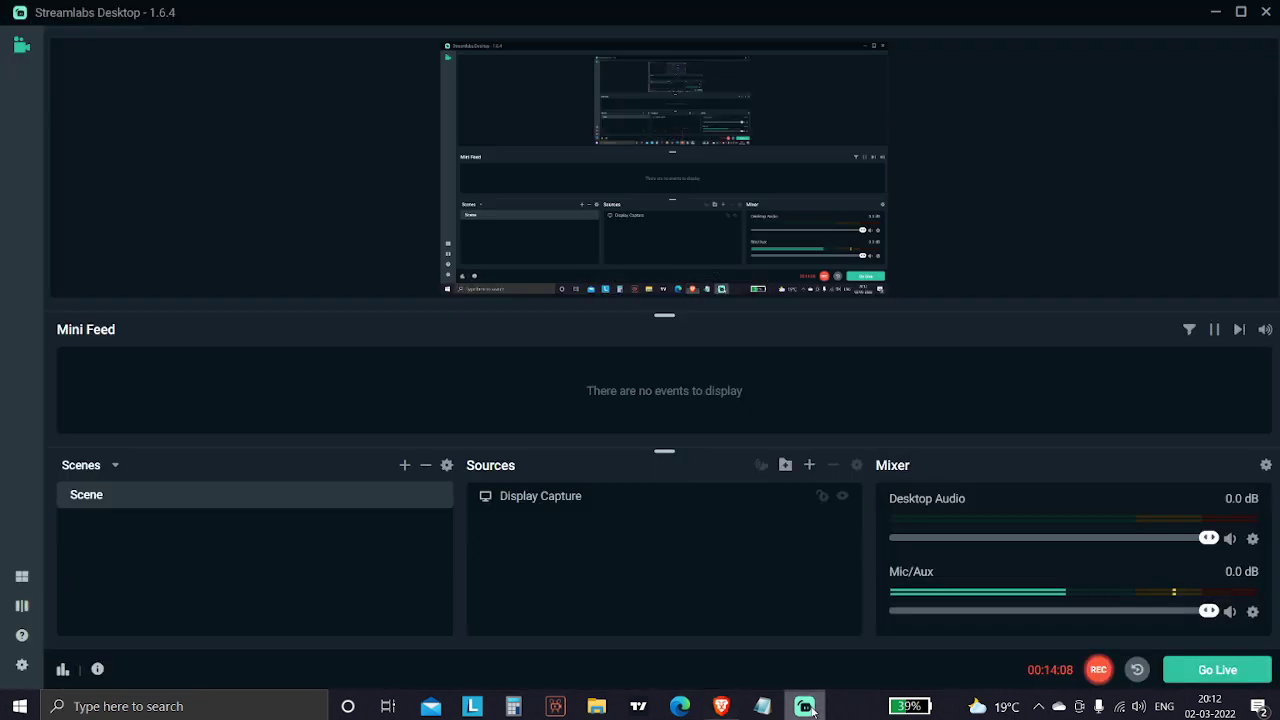